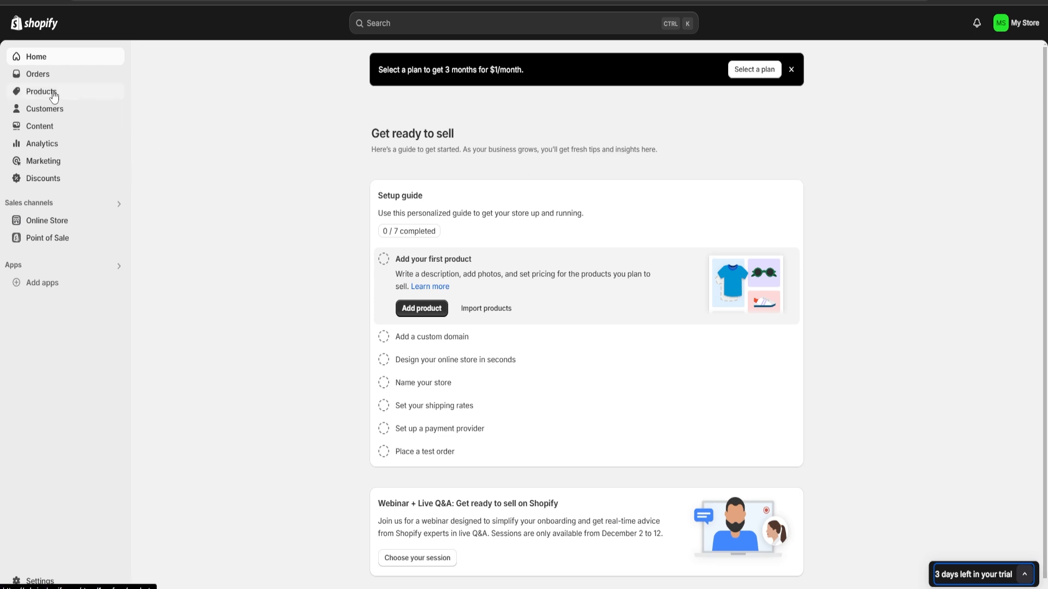
Step: Start a new product in the store's product list and title it "Diamong Ring"
left_click(54, 96)
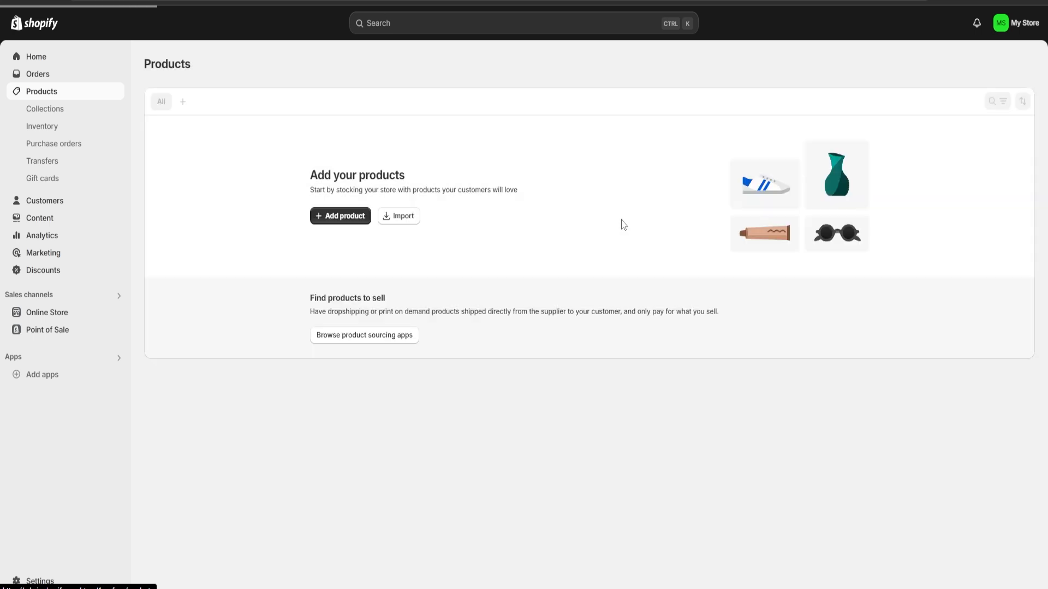
left_click(346, 217)
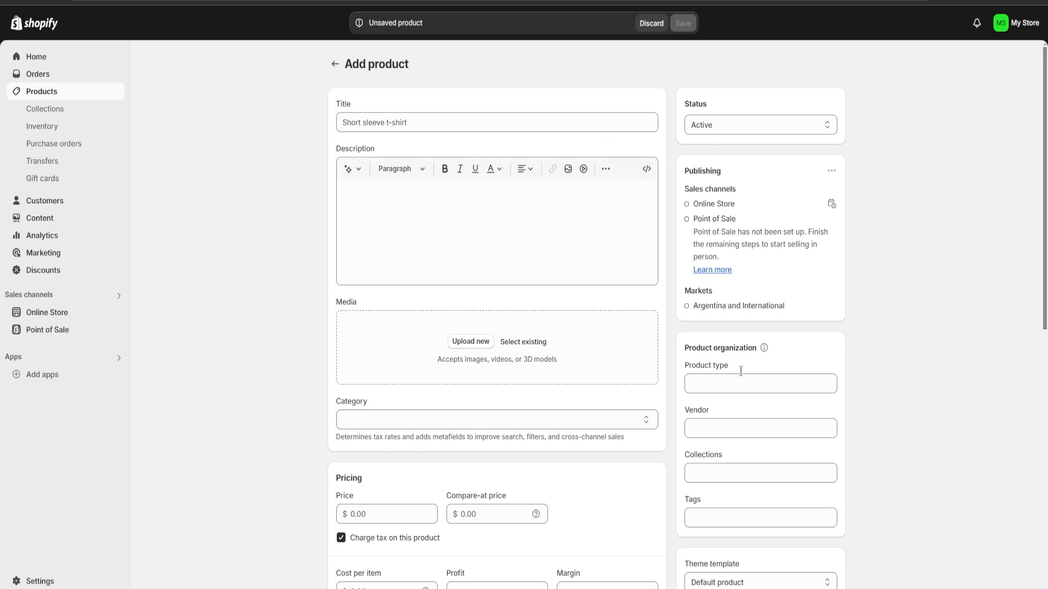
scroll(632, 311, "down", 5)
scroll(624, 362, "up", 4)
scroll(624, 362, "up", 1)
left_click(430, 123)
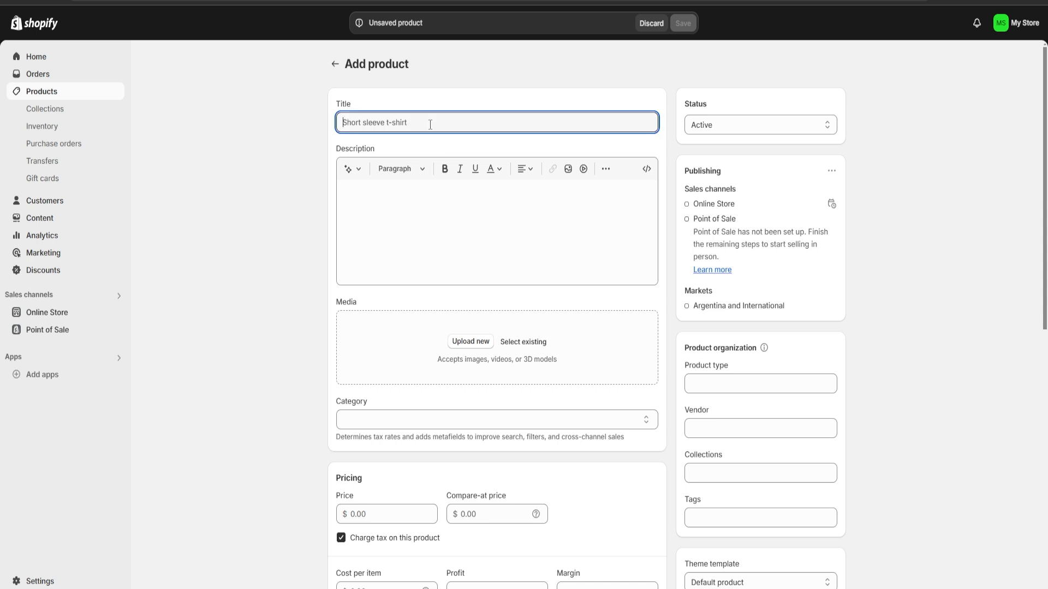
type("Diamo")
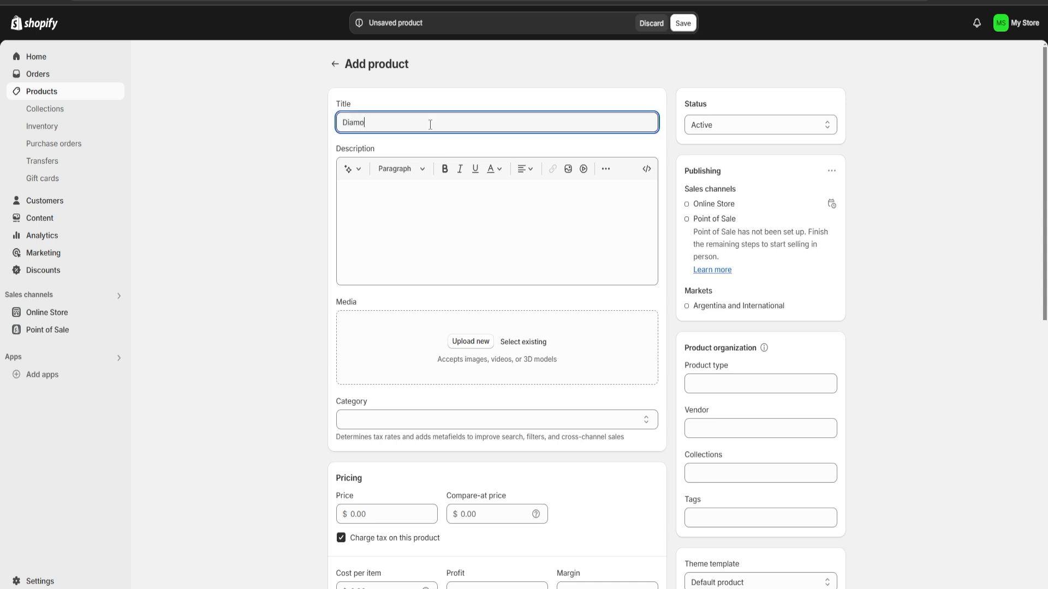
type("ng Ring")
Step: Fill in the product description with the paragraph beginning "A timeless and elegant diamond ring featuring a brilliant-cut solitaire diamond set in a sleek, polished band"
left_click(419, 204)
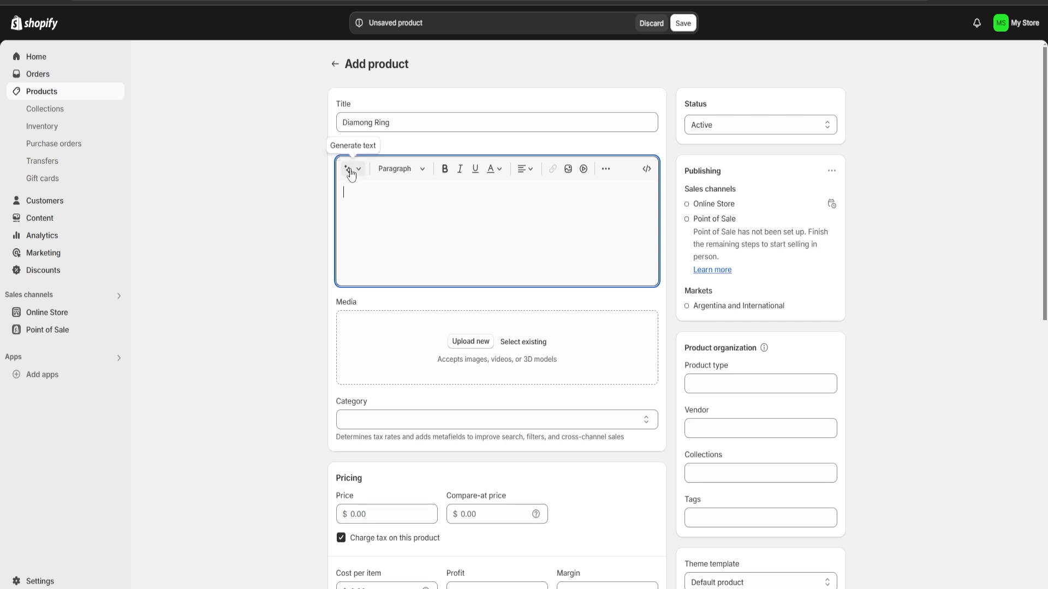
left_click_drag(382, 149, 327, 150)
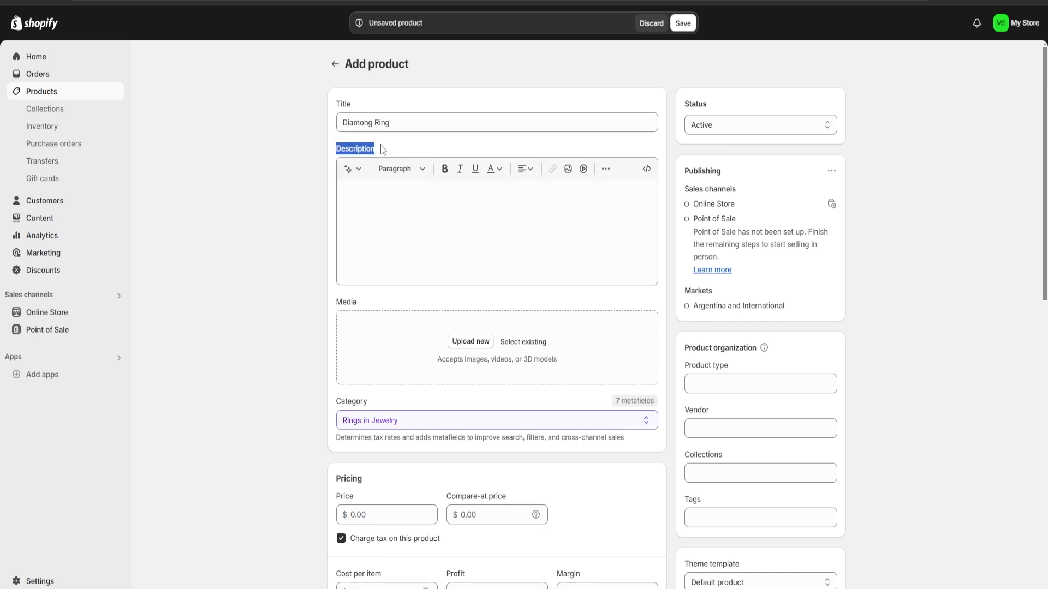
left_click(399, 153)
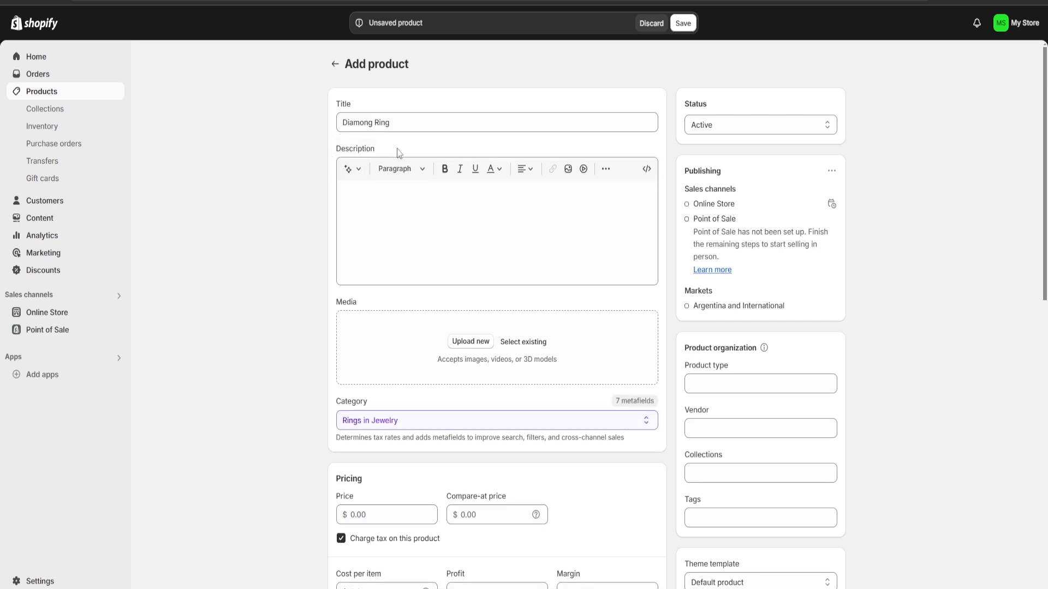
left_click(426, 220)
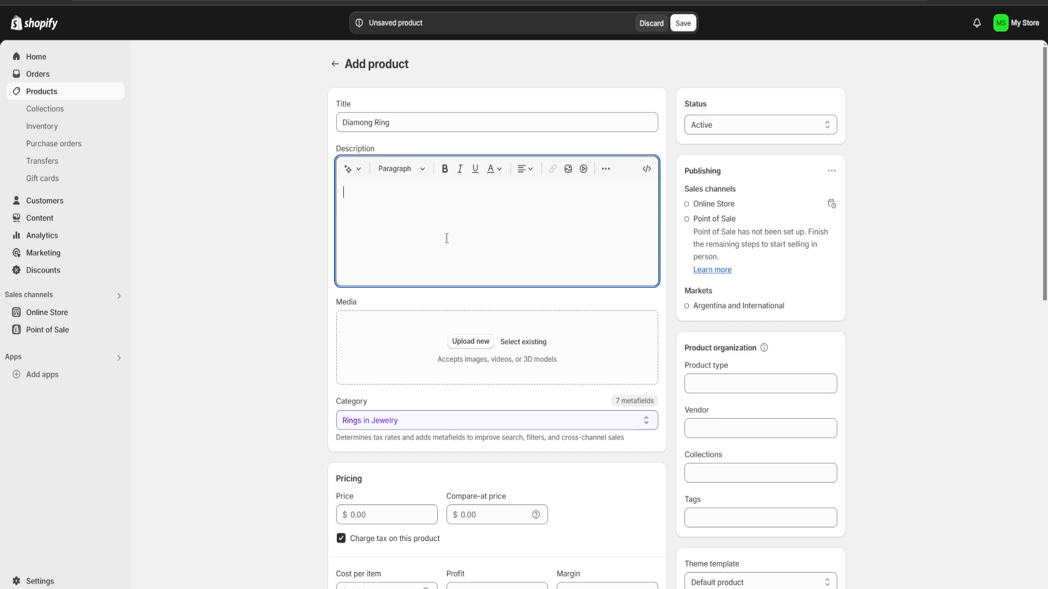
left_click(354, 170)
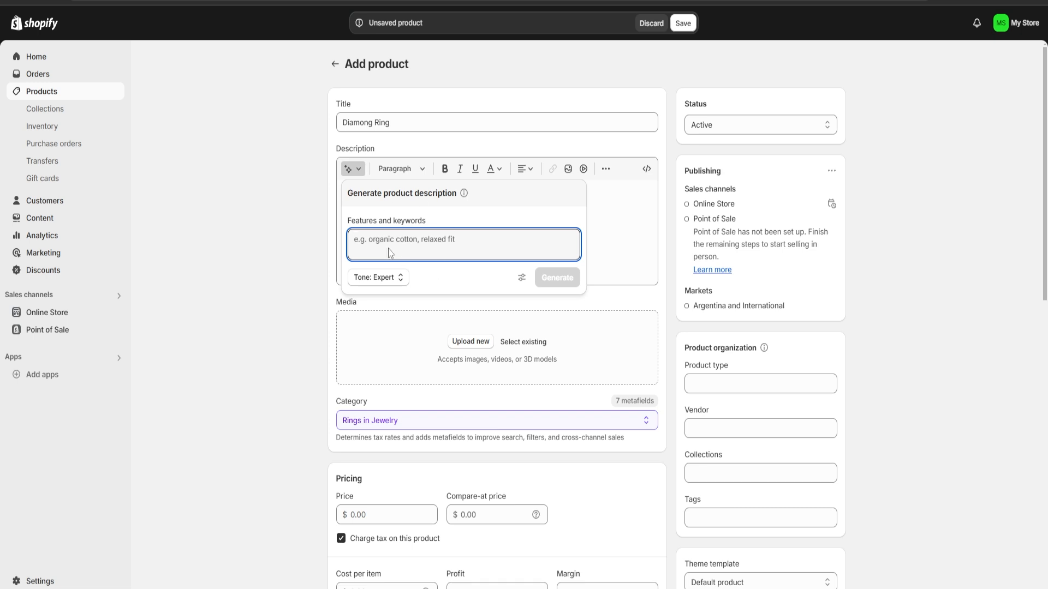
left_click(607, 222)
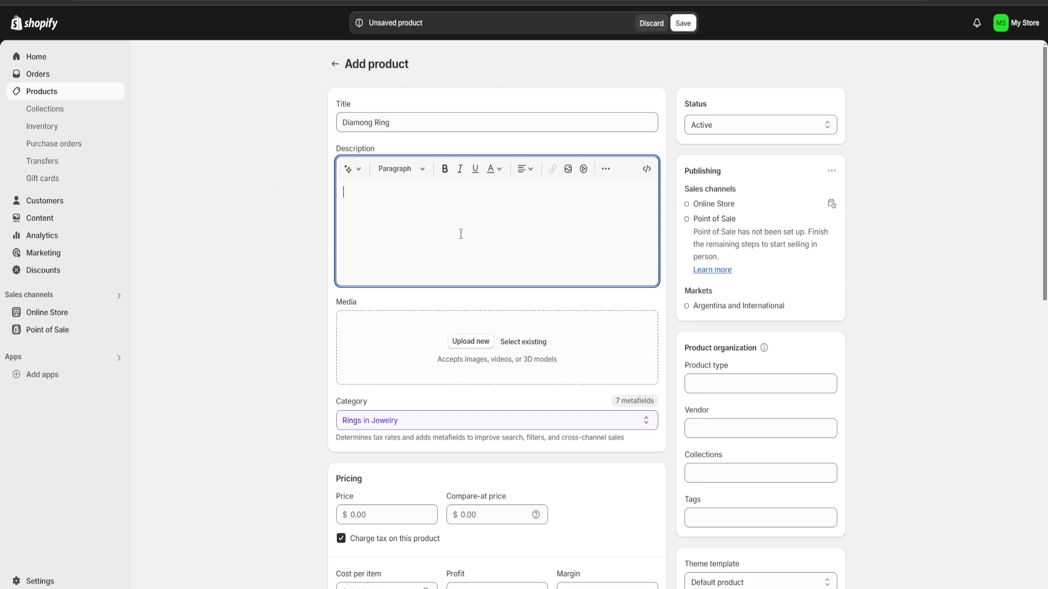
type("A timeless and elegant diamond ring featuring a brilliant-cut solitaire diamond set in a sleek, polished band. The stone’s radiant sparkle is enhanced by its meticulous craftsmanship, making it a perfect symbol of love and commitment.")
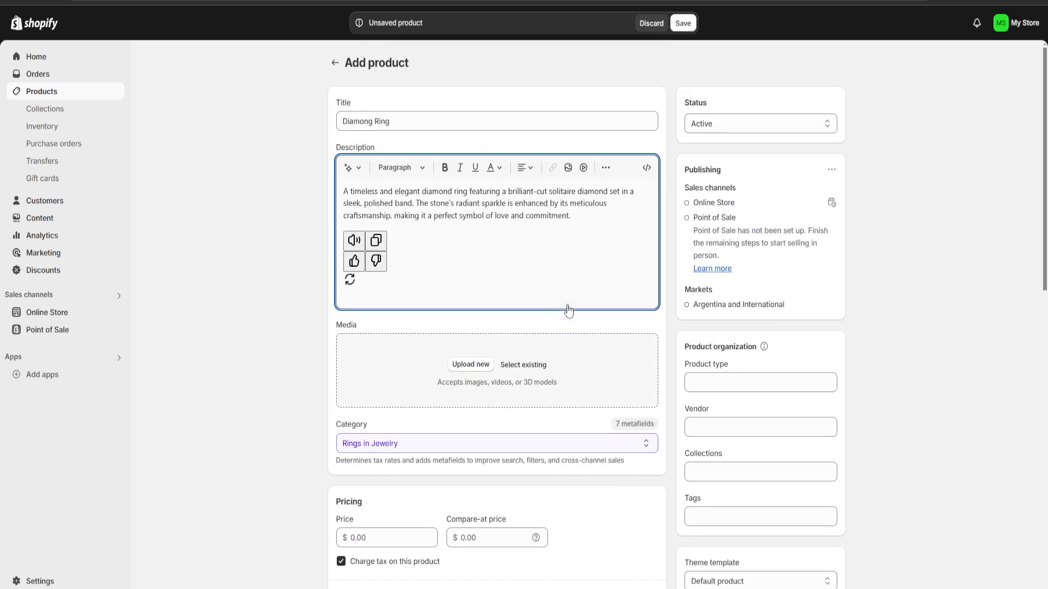
Step: Upload the rose gold diamond ring photo from the "imagenes random" folder as the product's media
scroll(488, 274, "down", 2)
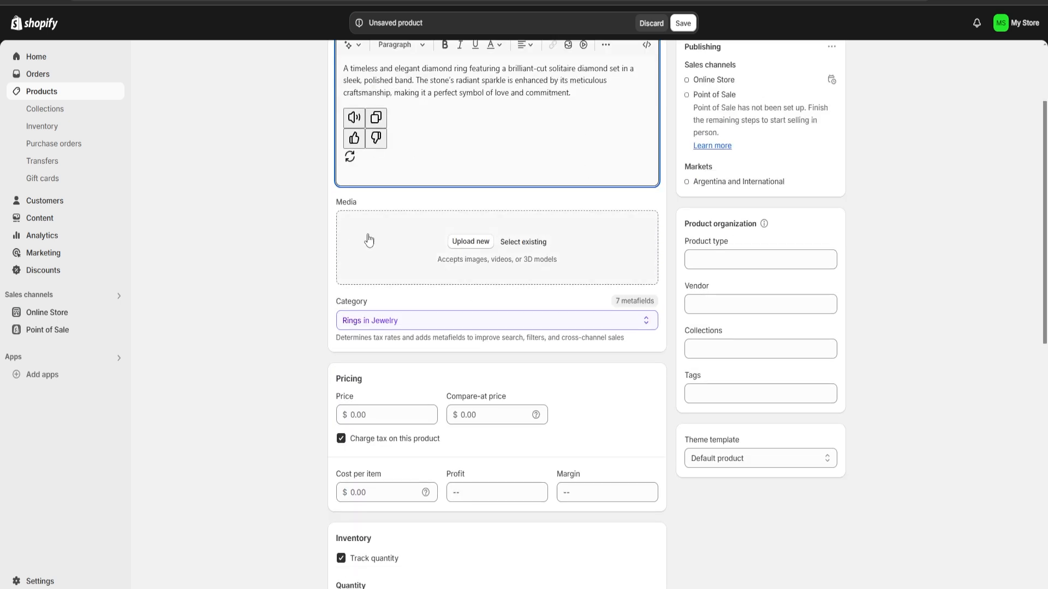
left_click(461, 242)
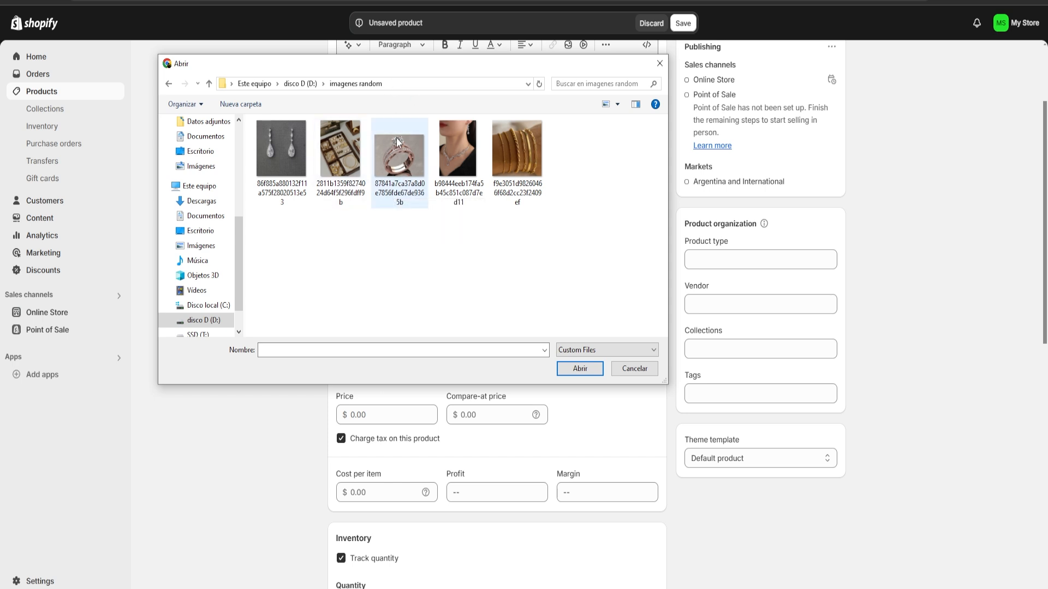
double_click(401, 164)
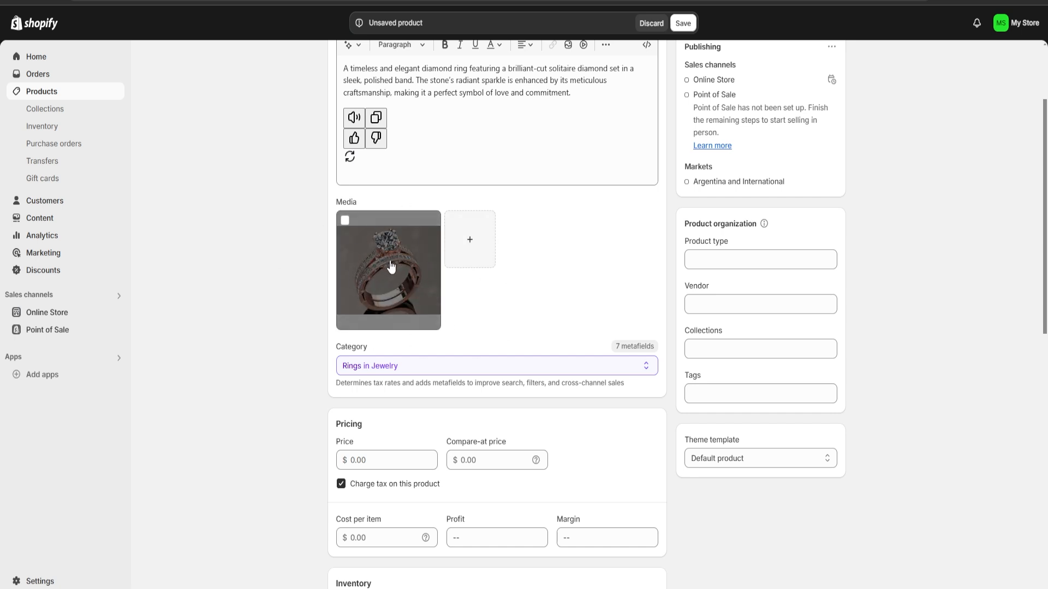
Step: Review the Jewelry subcategories available for the product's category, keeping Rings in Jewelry
scroll(392, 268, "down", 2)
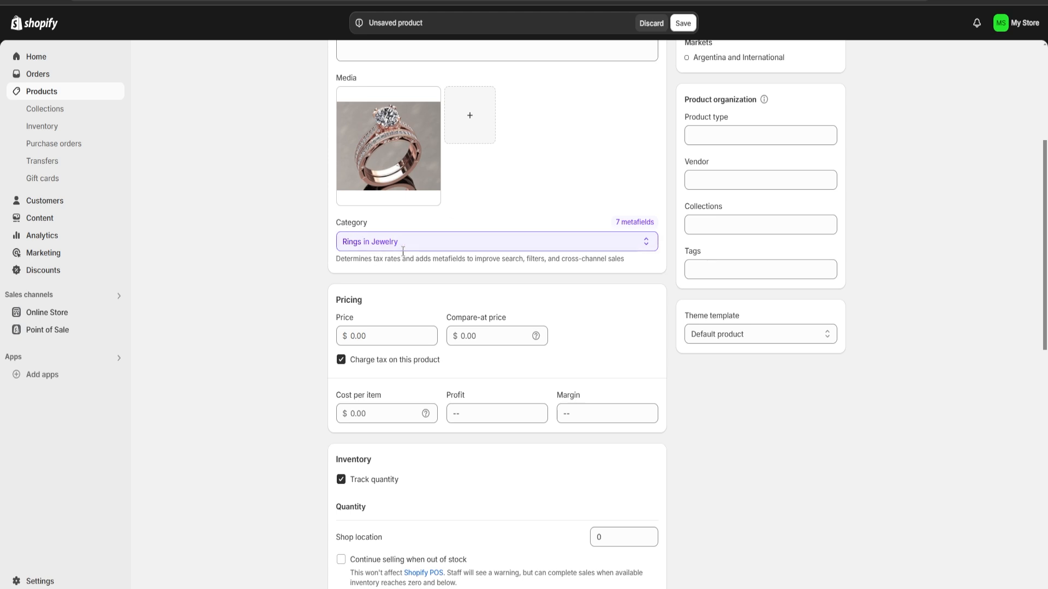
left_click(547, 242)
scroll(451, 382, "down", 3)
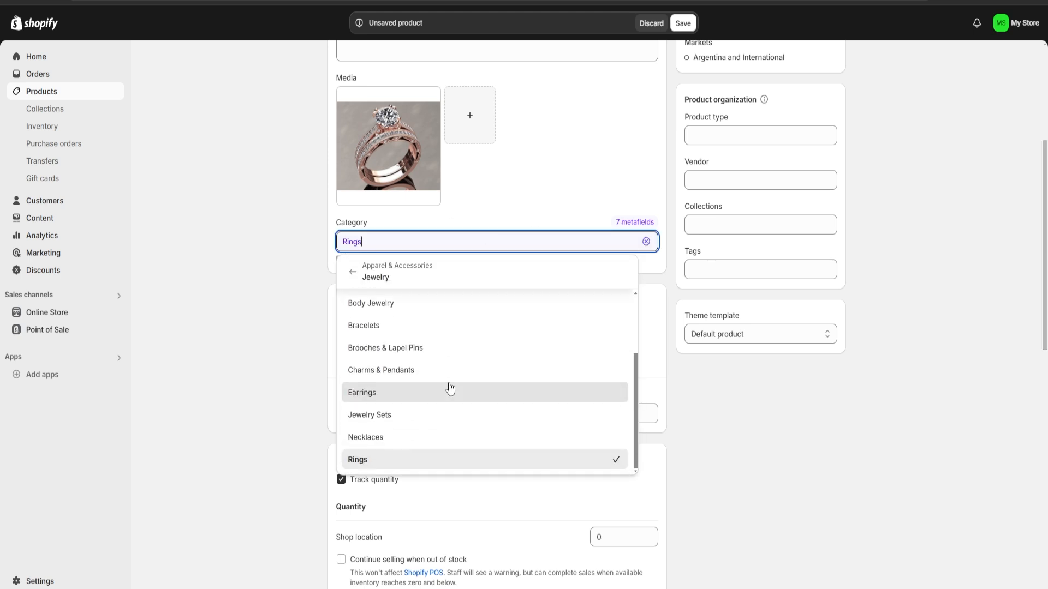
scroll(440, 327, "up", 3)
scroll(449, 379, "down", 3)
scroll(420, 428, "up", 3)
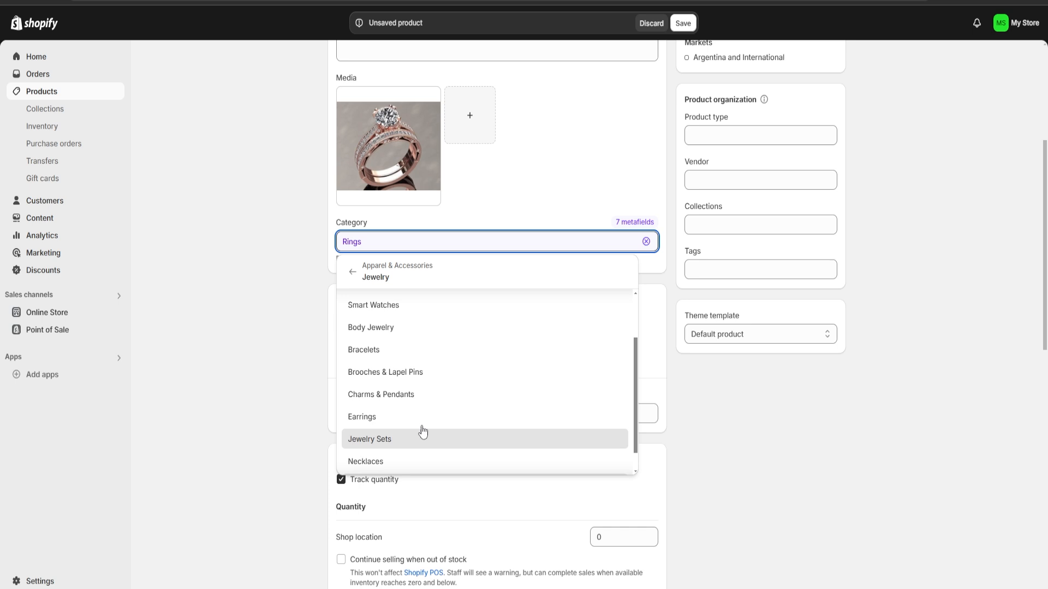
left_click(537, 192)
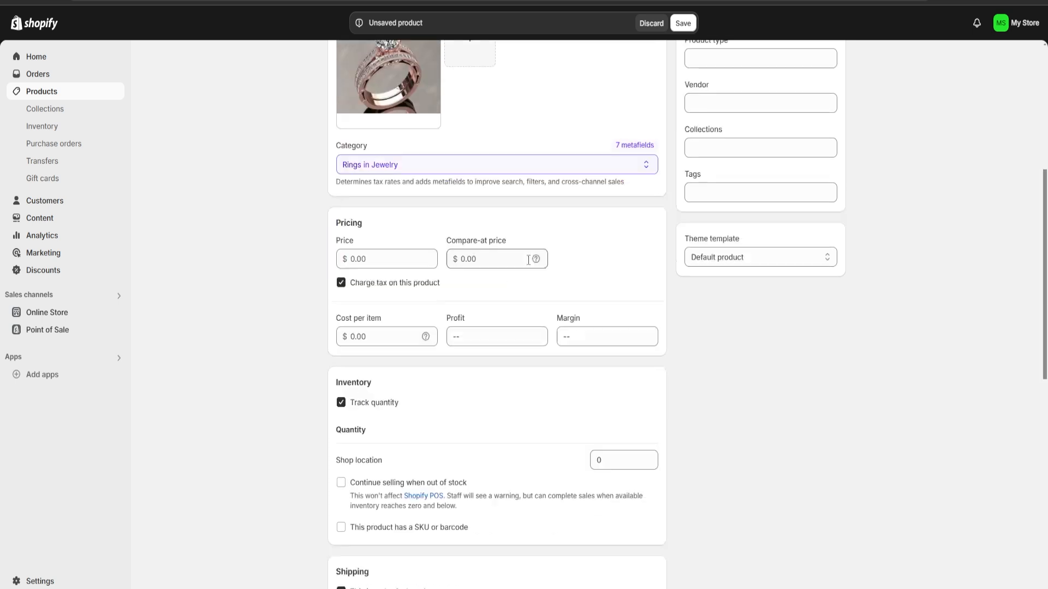
Step: Set the product's price to 20,000.00 and its cost per item to 16,000.00
scroll(524, 264, "down", 3)
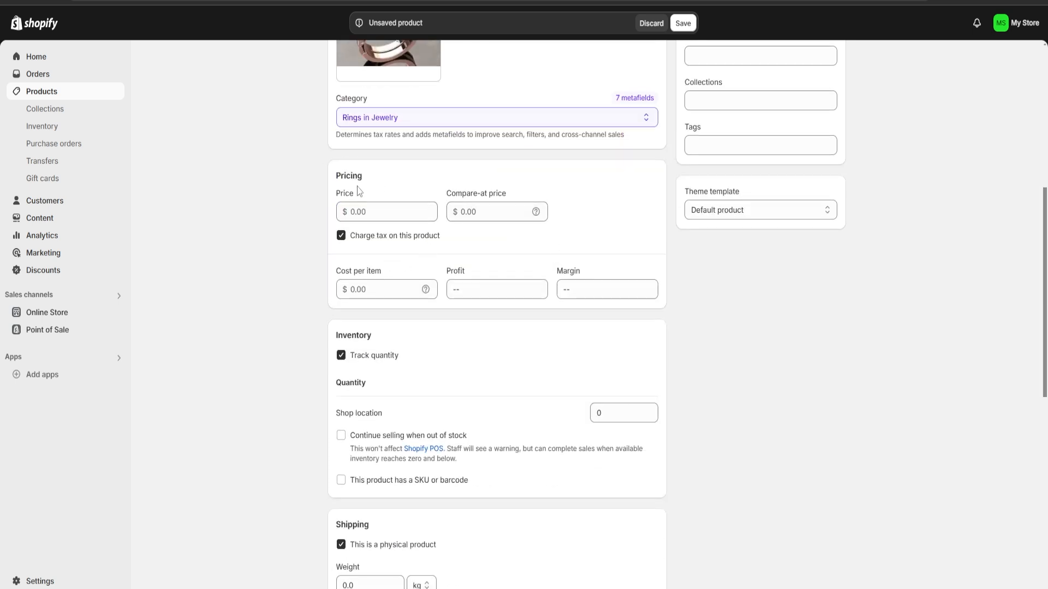
left_click(382, 210)
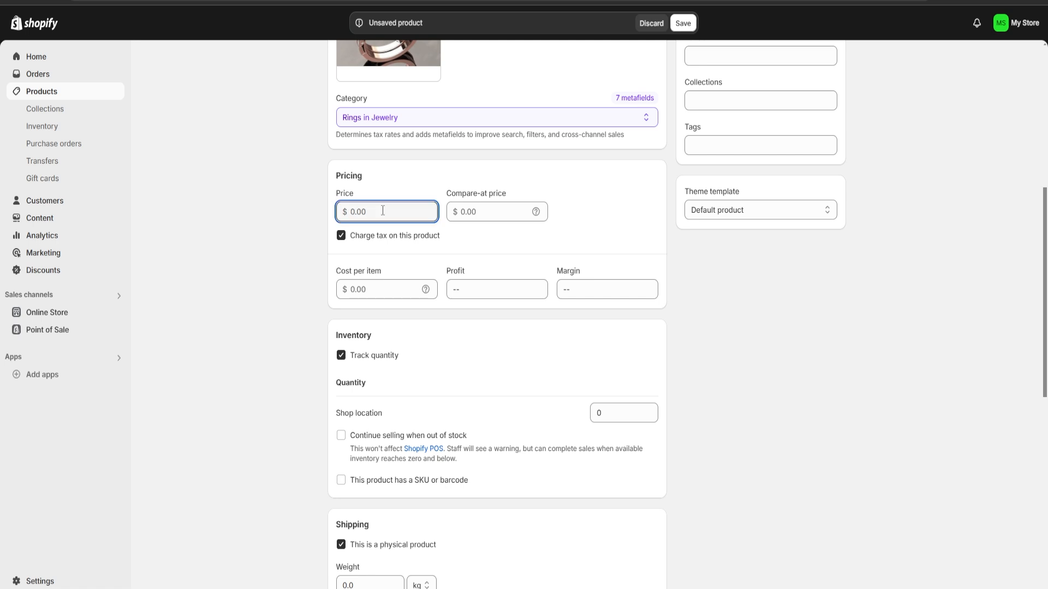
type("20000")
left_click(372, 185)
left_click(368, 287)
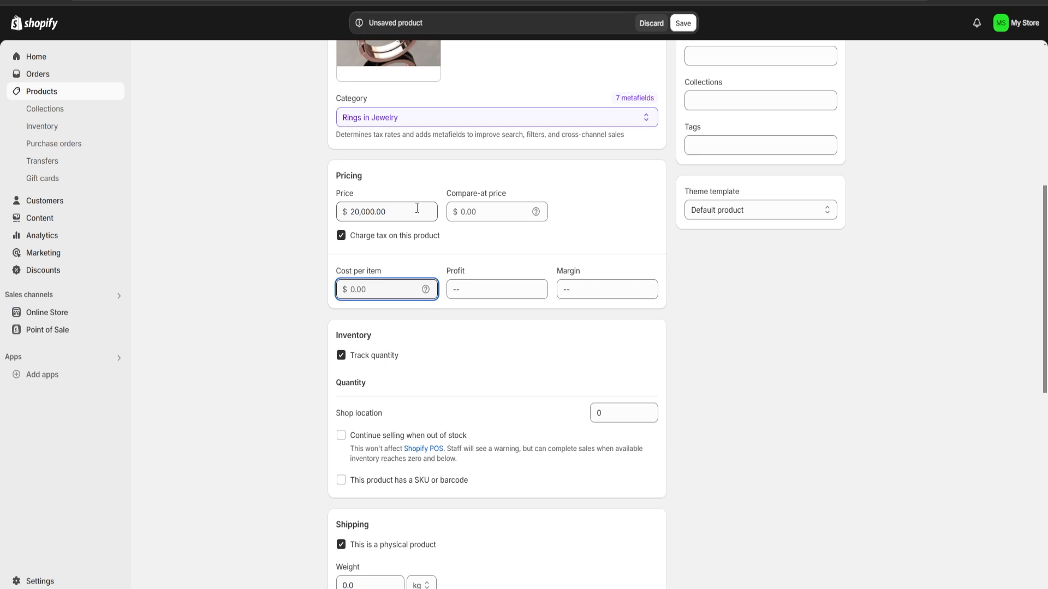
type("16000")
left_click(522, 249)
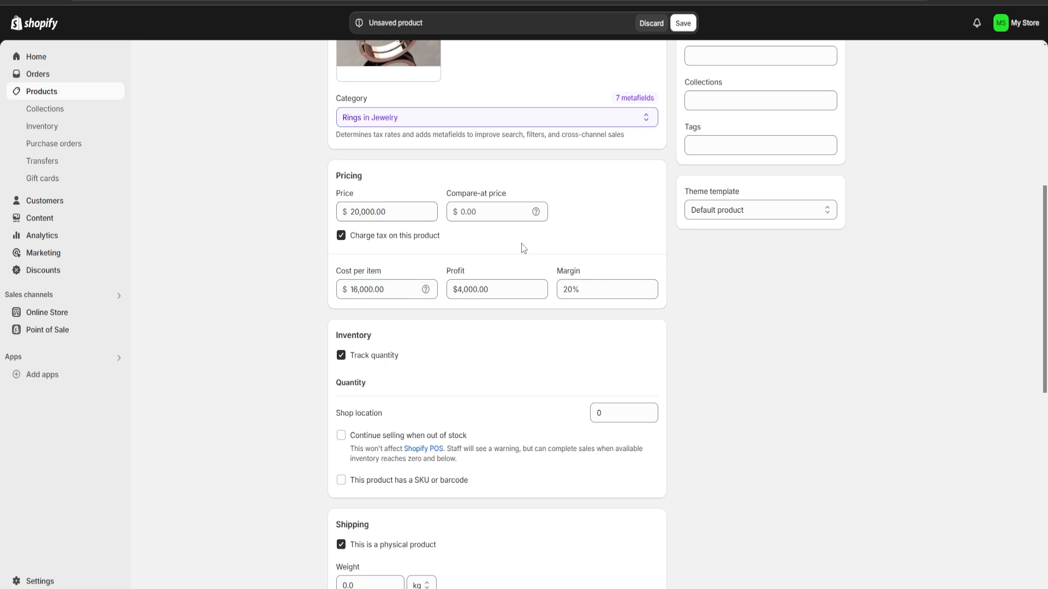
Step: Check the profit and margin calculated from the product's price and cost
triple_click(494, 290)
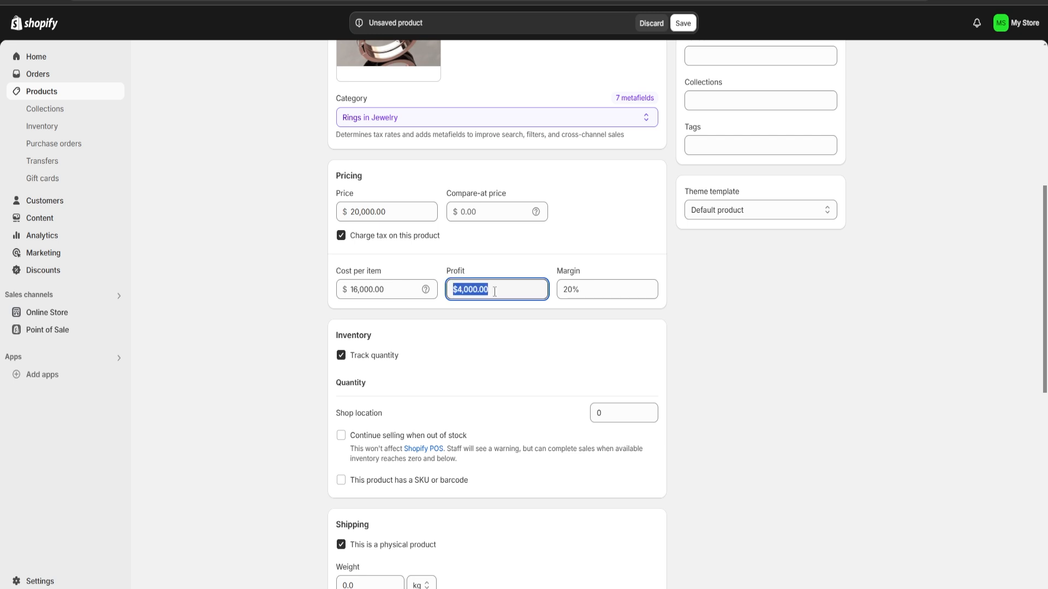
left_click(496, 267)
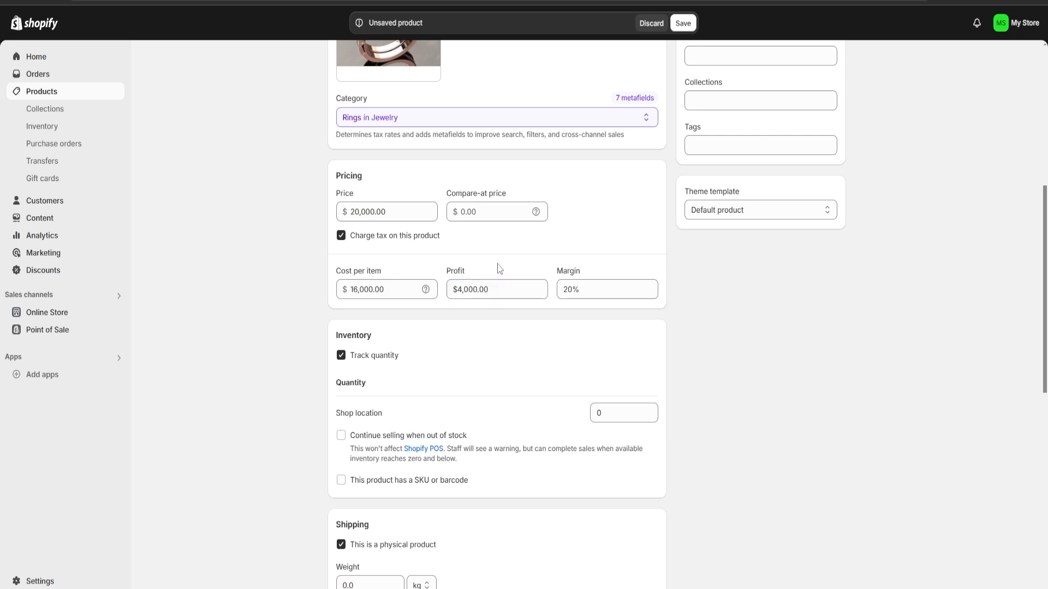
triple_click(567, 289)
left_click(591, 255)
Step: Turn off quantity tracking in the product's inventory settings
scroll(575, 243, "down", 2)
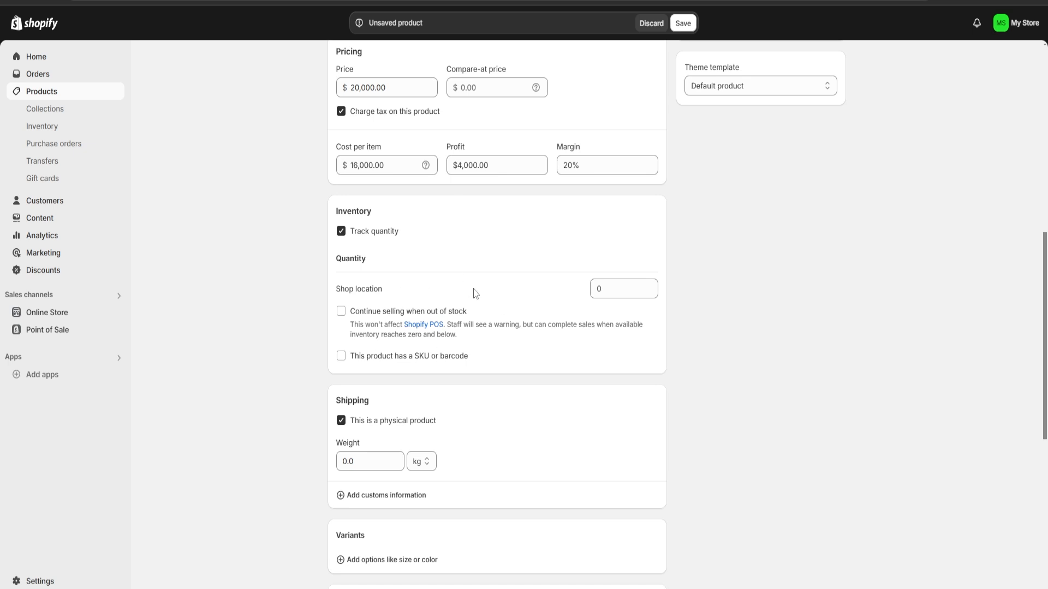
left_click(341, 231)
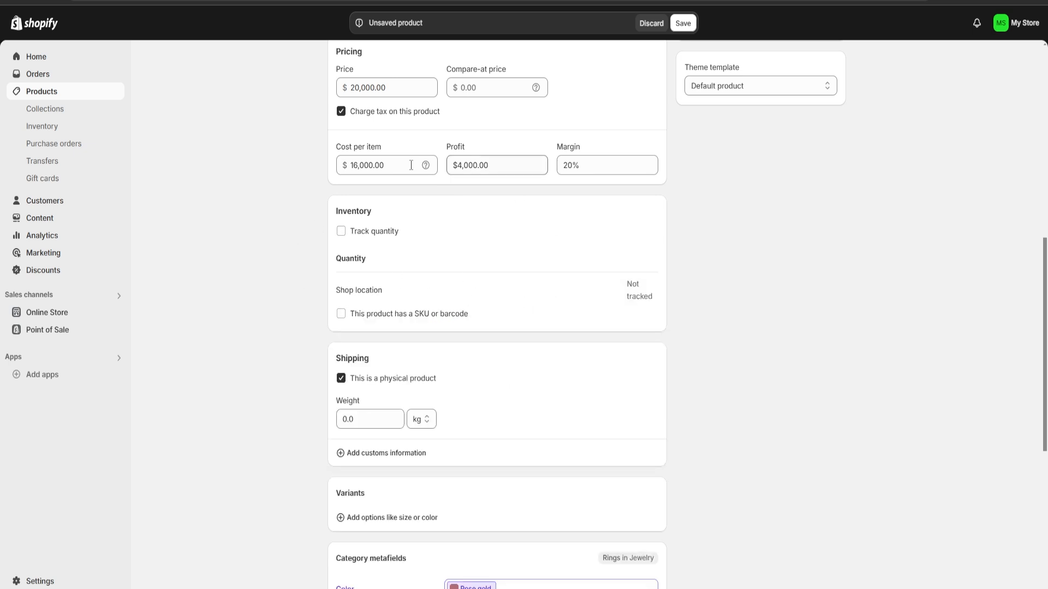
Step: Look over the shipping weight, variants, category metafields and search engine listing of the product
scroll(347, 328, "down", 4)
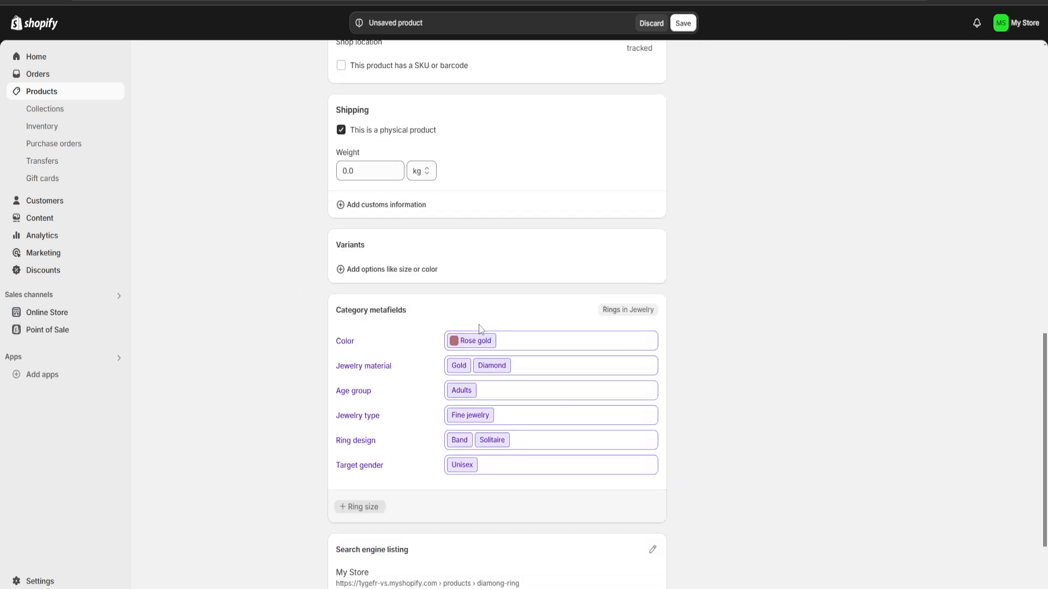
scroll(467, 194, "up", 2)
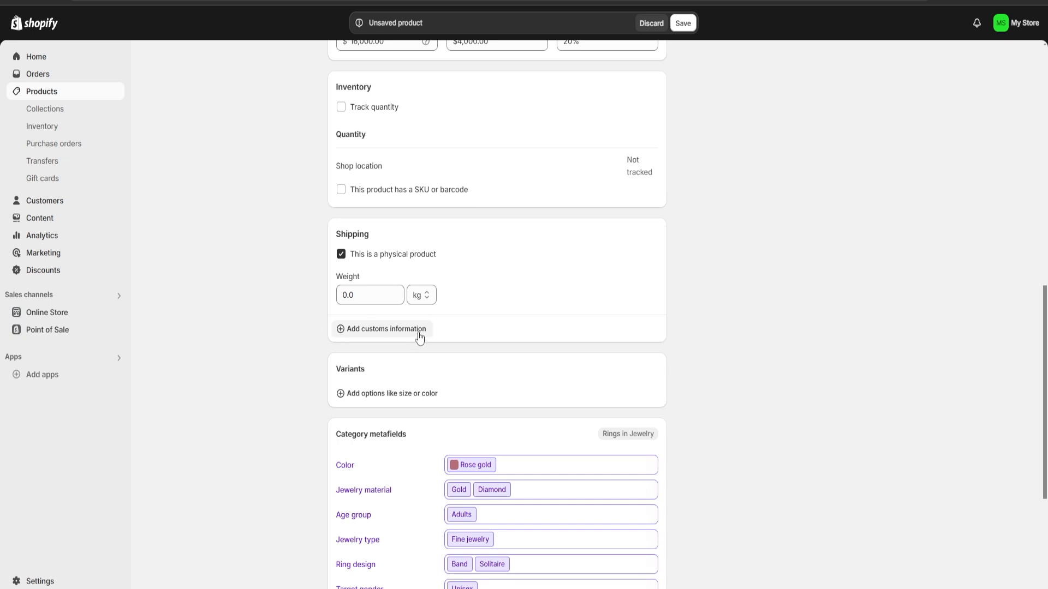
double_click(378, 295)
left_click(380, 295)
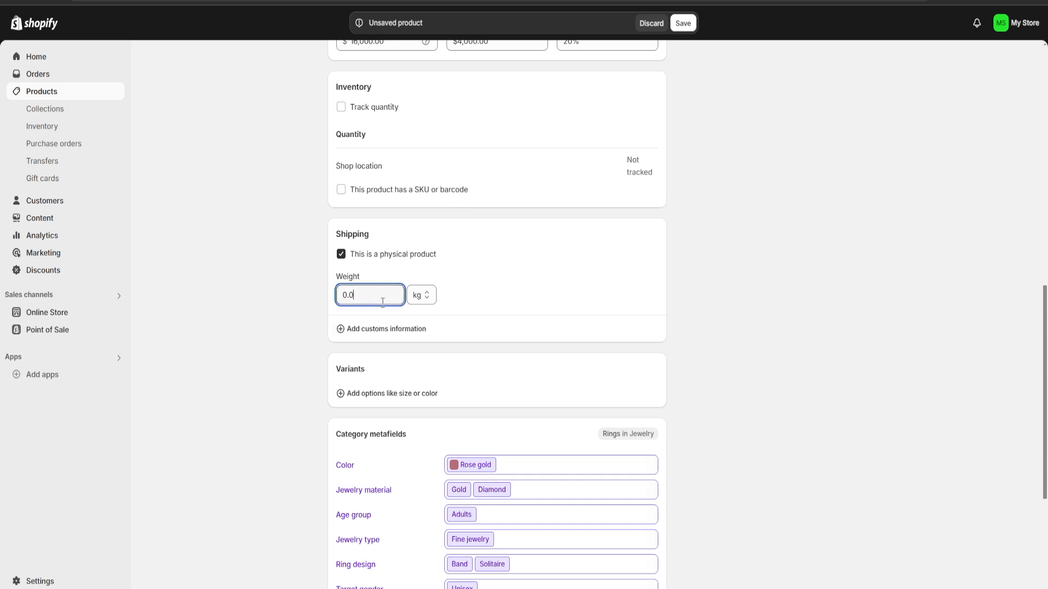
left_click(485, 278)
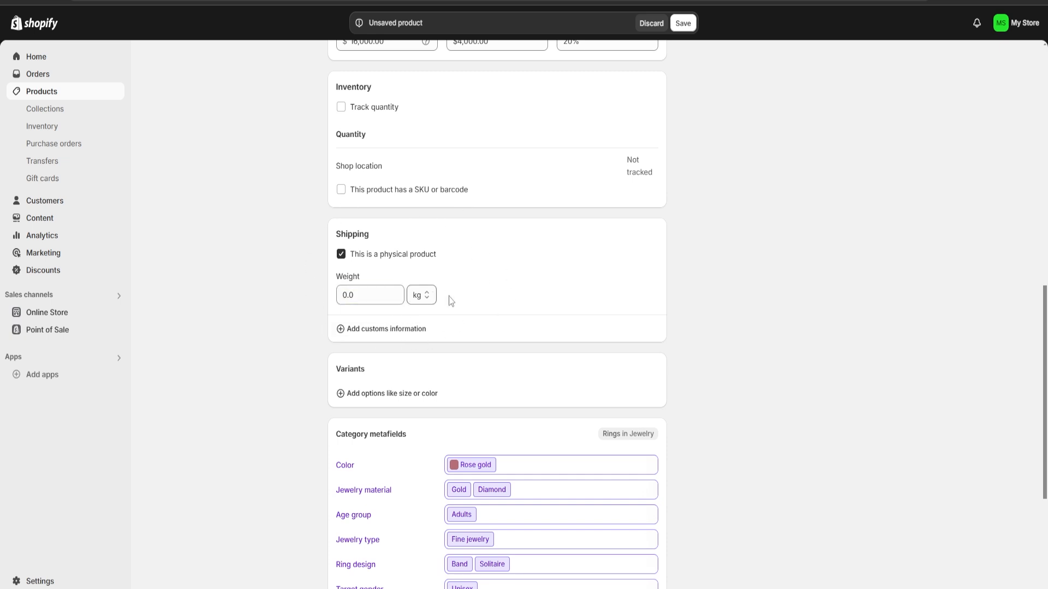
scroll(464, 308, "up", 4)
scroll(467, 312, "down", 4)
scroll(561, 351, "down", 3)
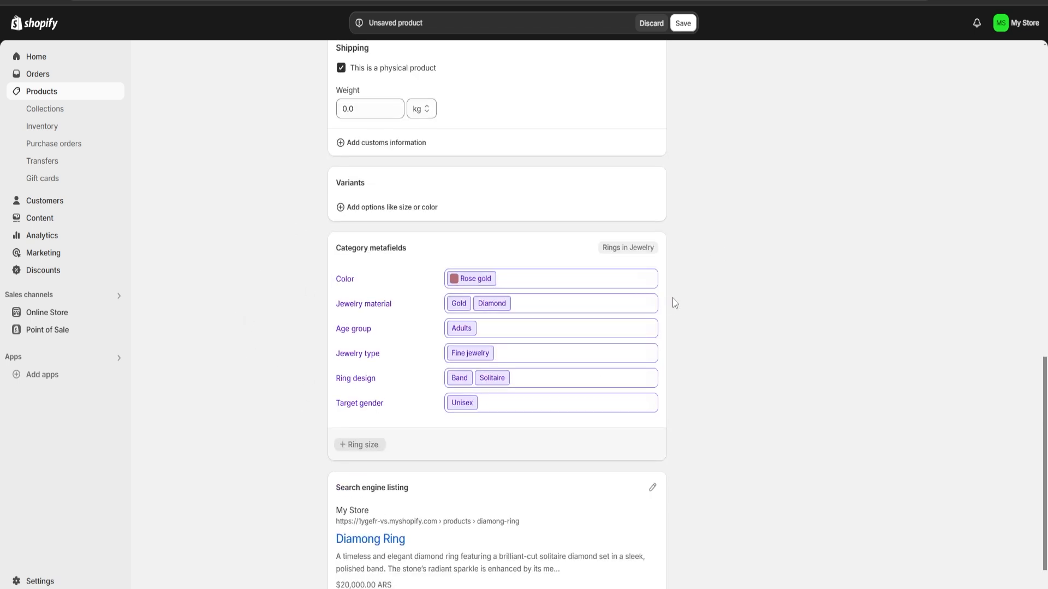
scroll(702, 359, "up", 6)
scroll(710, 376, "up", 6)
scroll(780, 392, "down", 6)
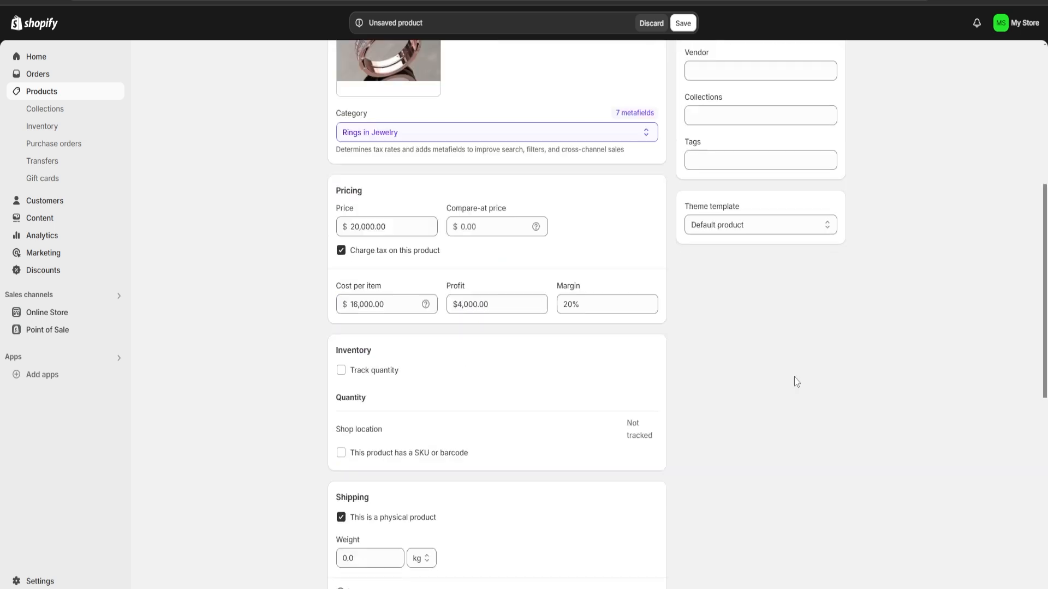
Step: Add the diamond ring product to the Home page collection in its organization details
scroll(805, 396, "up", 3)
scroll(805, 404, "up", 2)
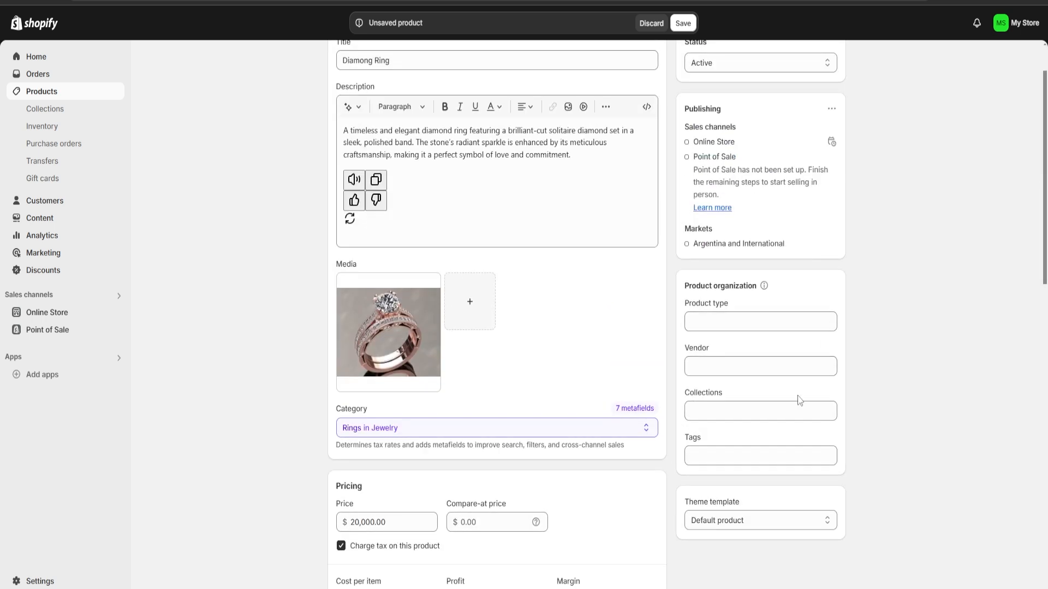
left_click(736, 321)
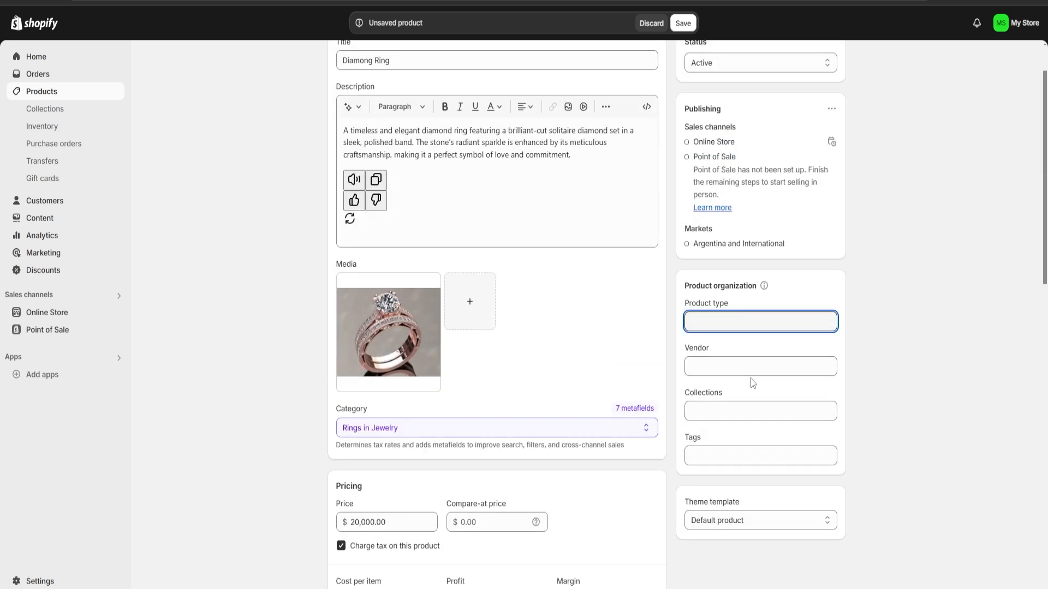
left_click(729, 367)
left_click(746, 413)
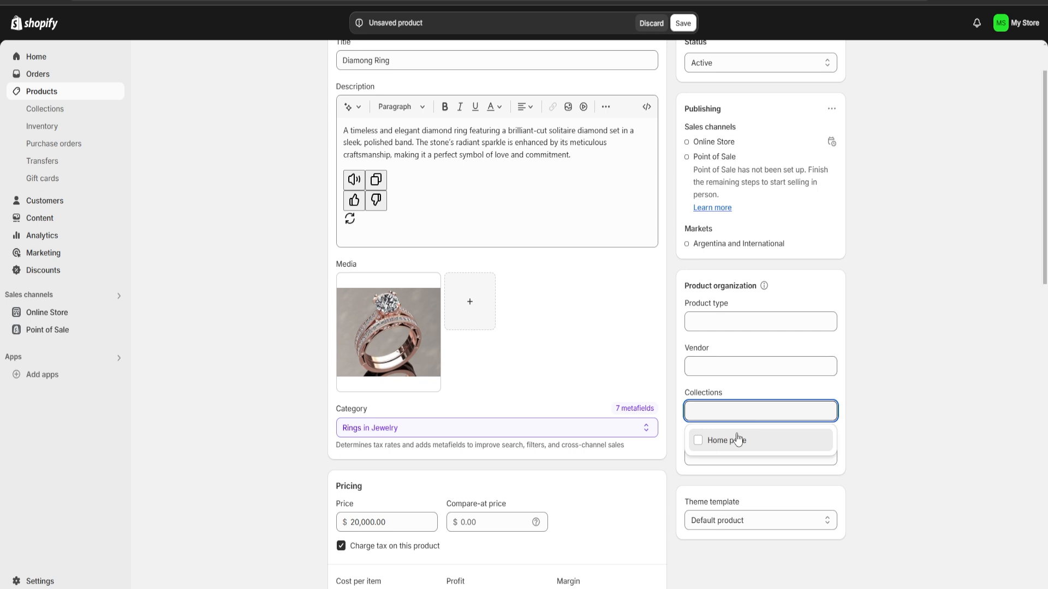
left_click(699, 443)
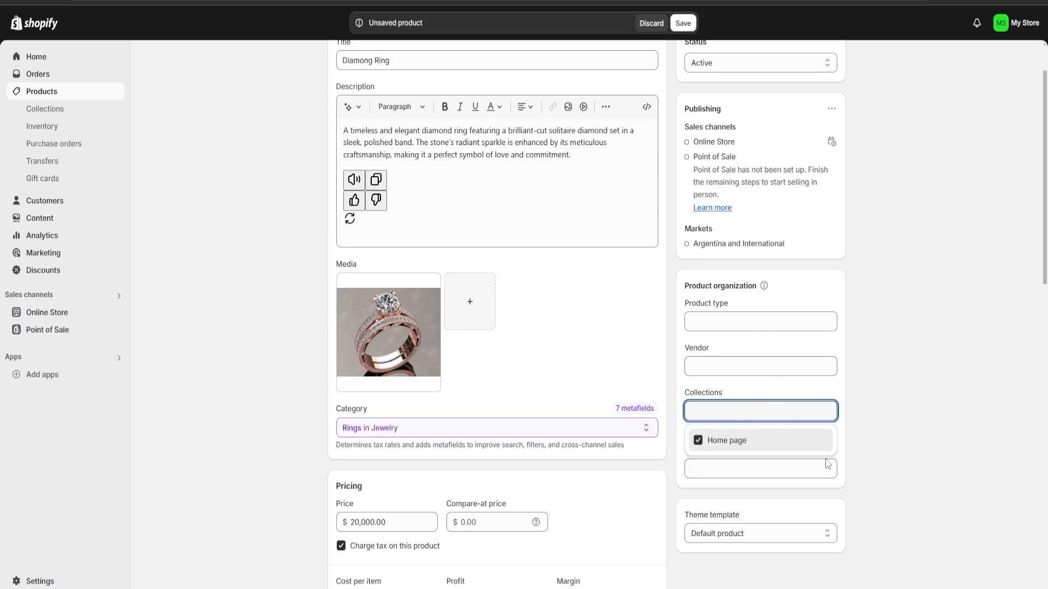
left_click(879, 415)
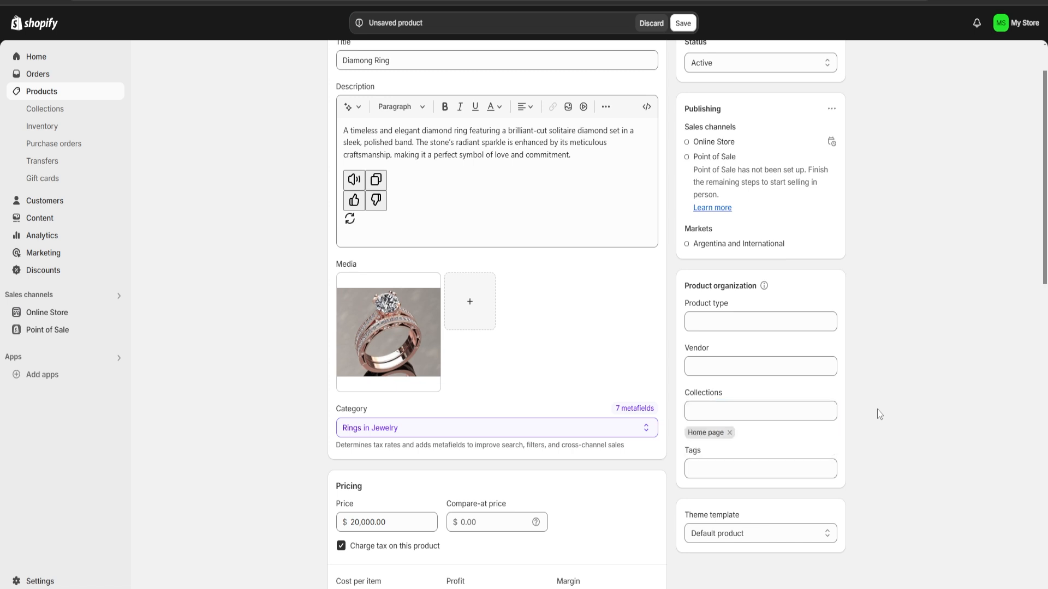
Step: Add the tag Jewelry to the product's organization details
scroll(876, 409, "down", 2)
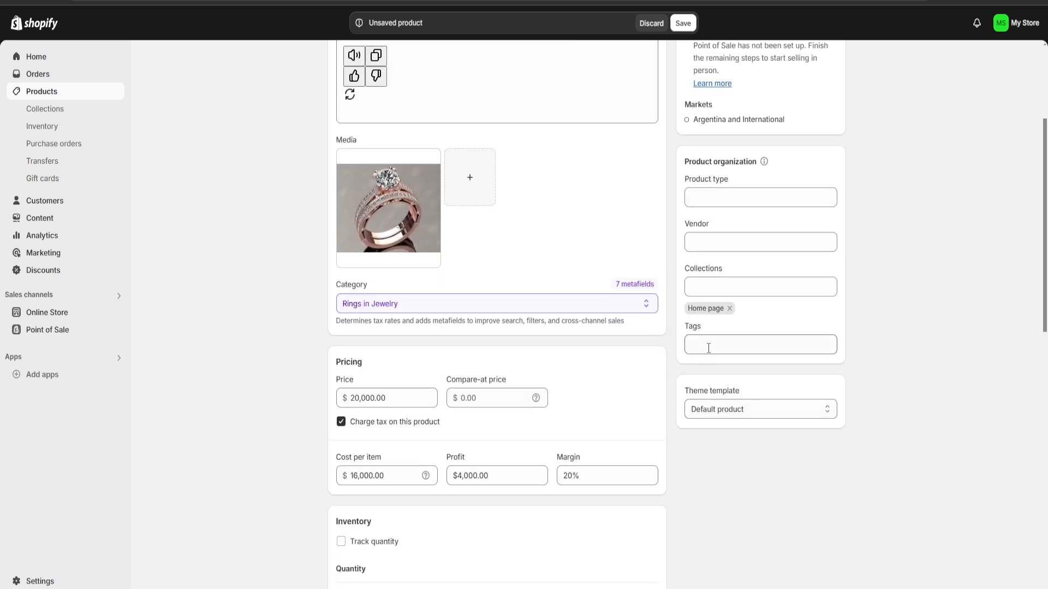
left_click(709, 348)
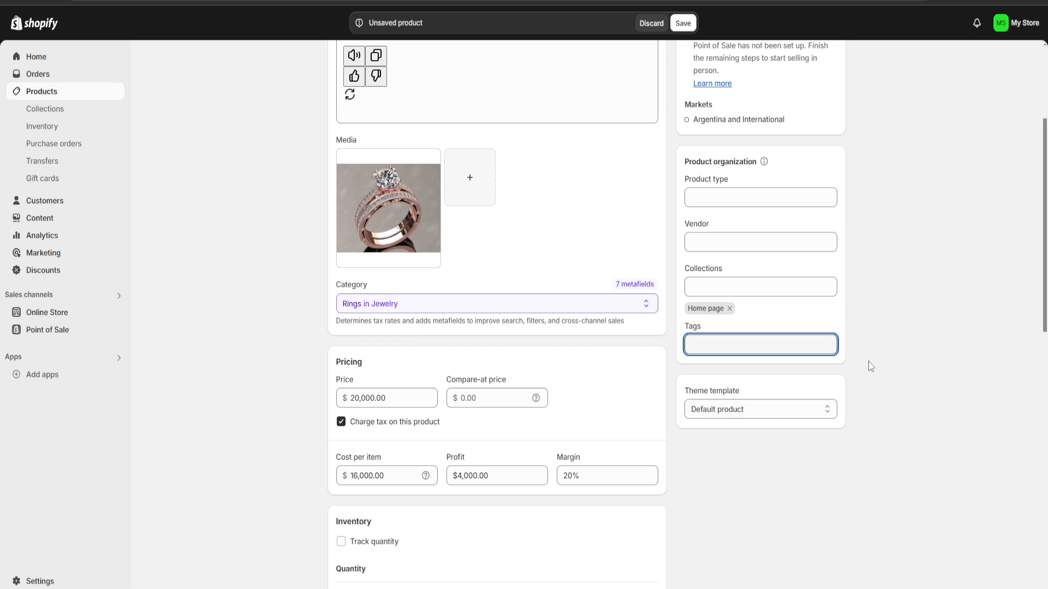
type("Je")
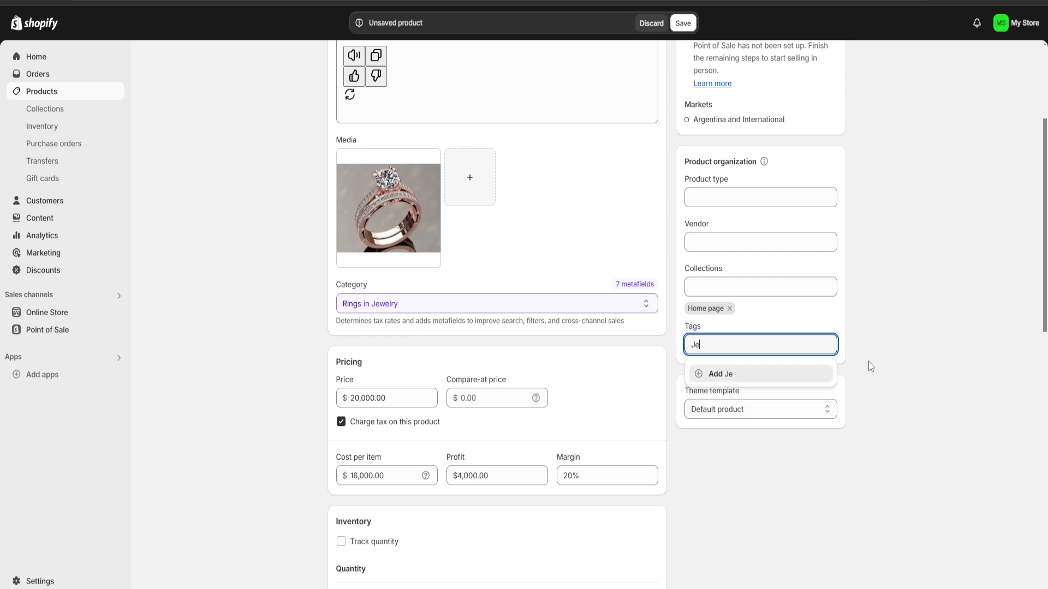
type("weler")
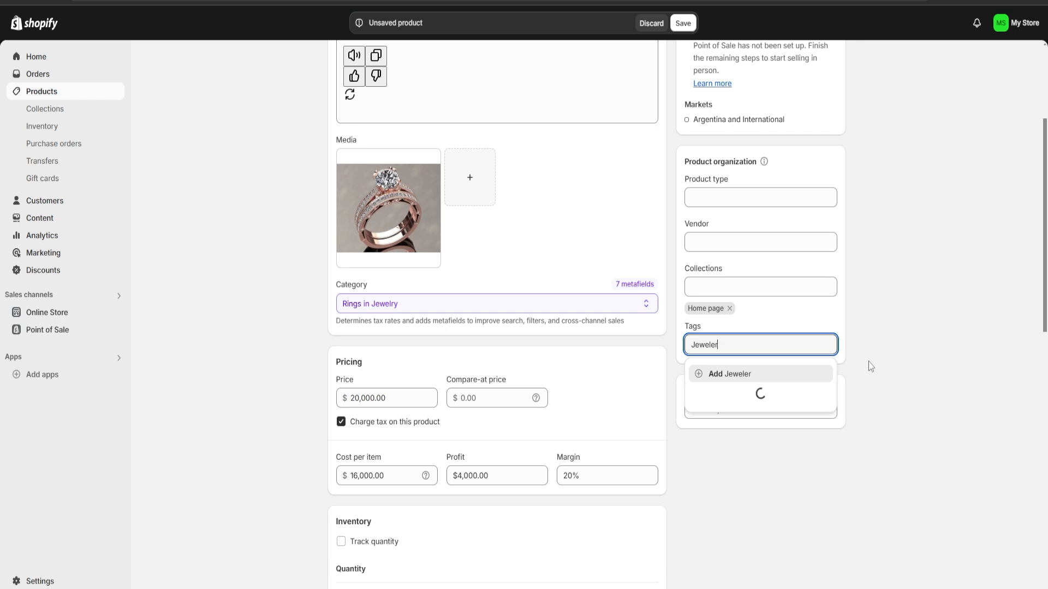
key("BackSpace")
key("BackSpace")
type("ry")
key("Return")
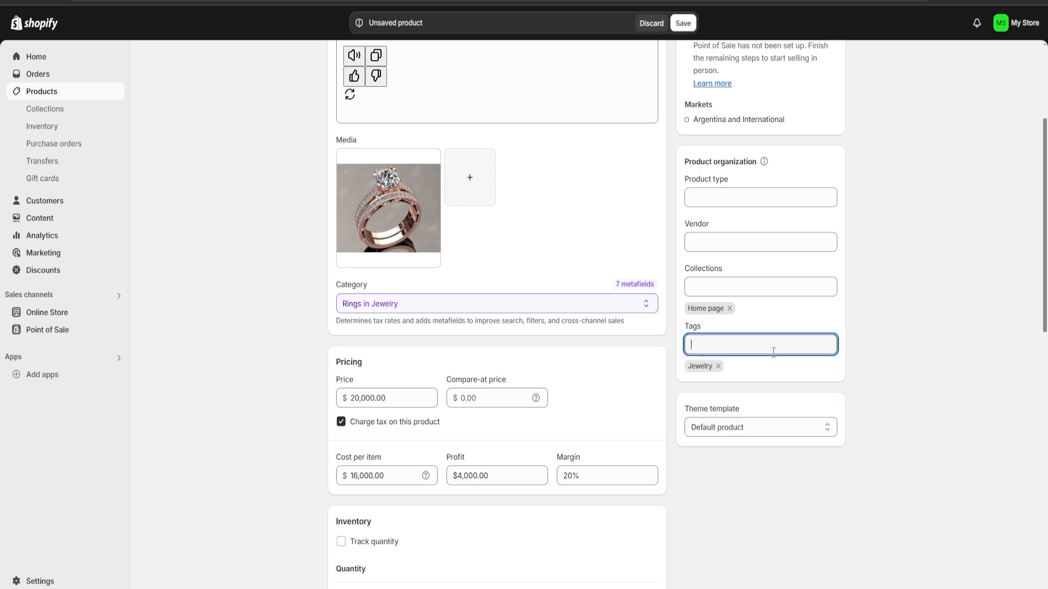
left_click(709, 373)
Step: Review the completed ring product form and save the product
scroll(753, 364, "up", 3)
scroll(540, 278, "down", 15)
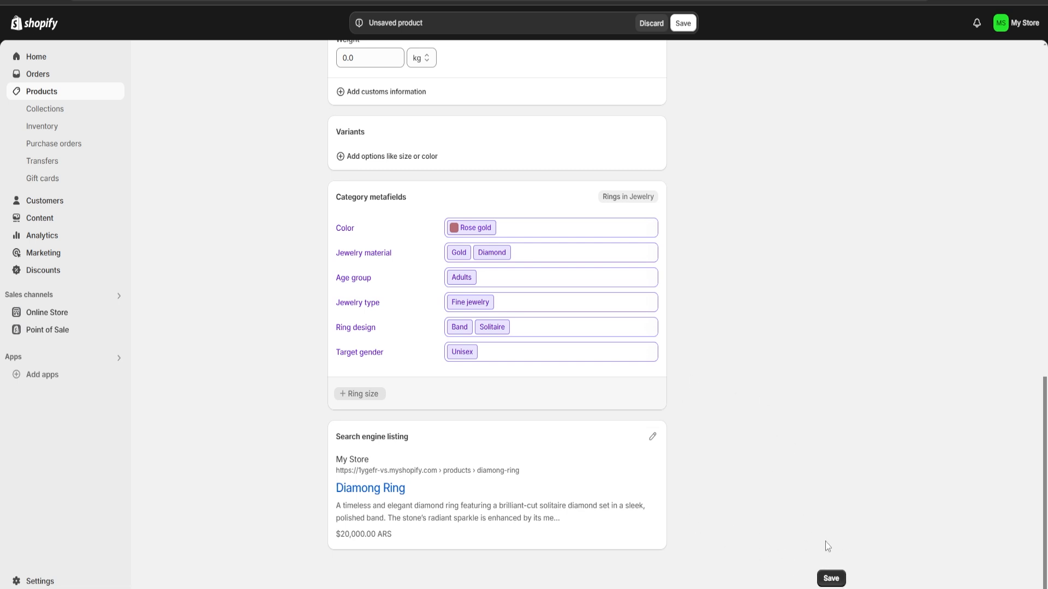
left_click(830, 578)
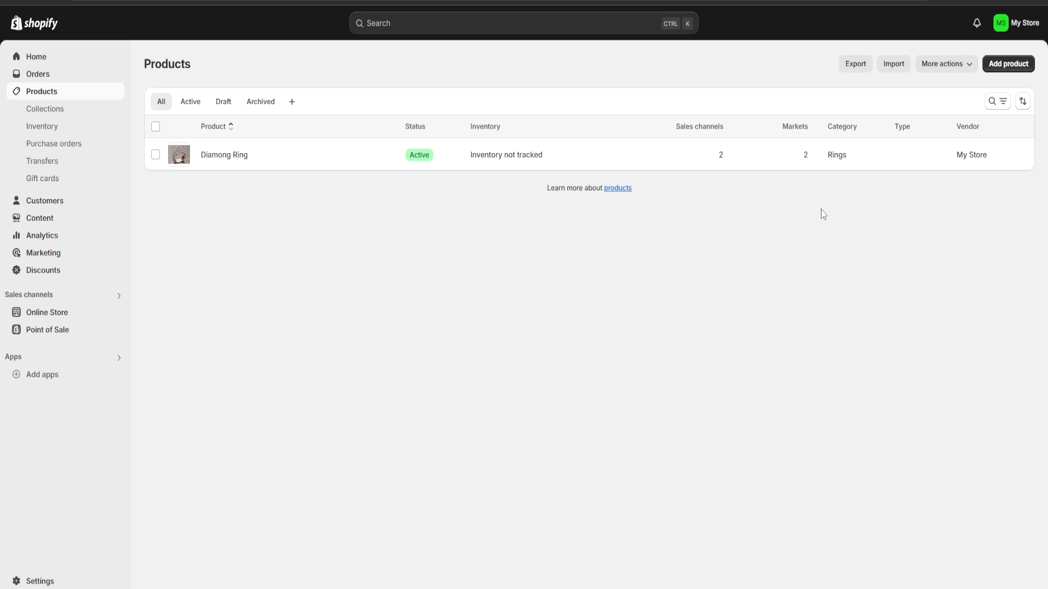
Step: Open a blank form for another product and look over its fields
left_click(1009, 65)
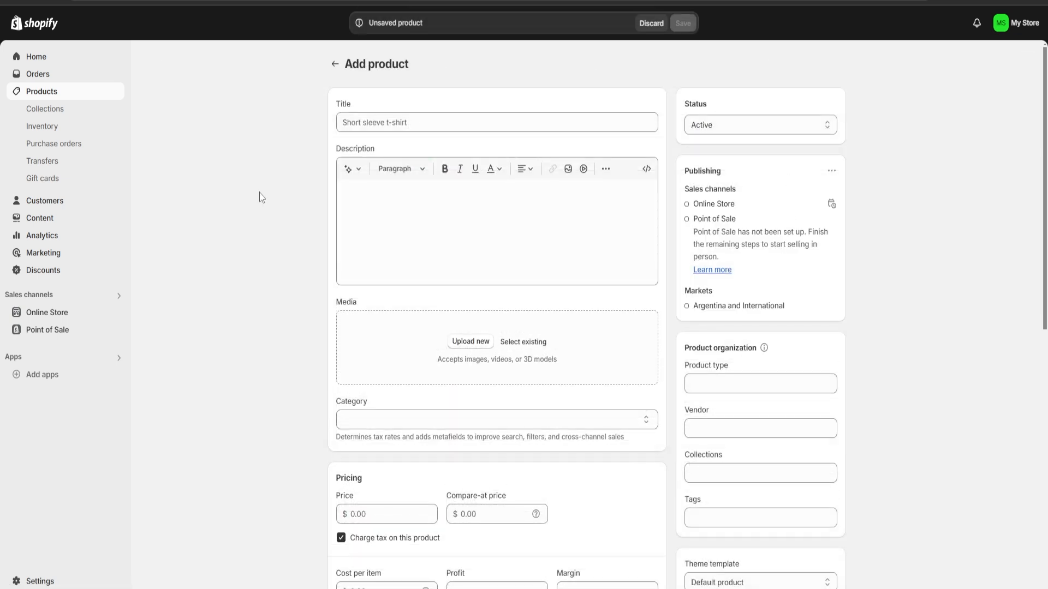
scroll(288, 302, "down", 9)
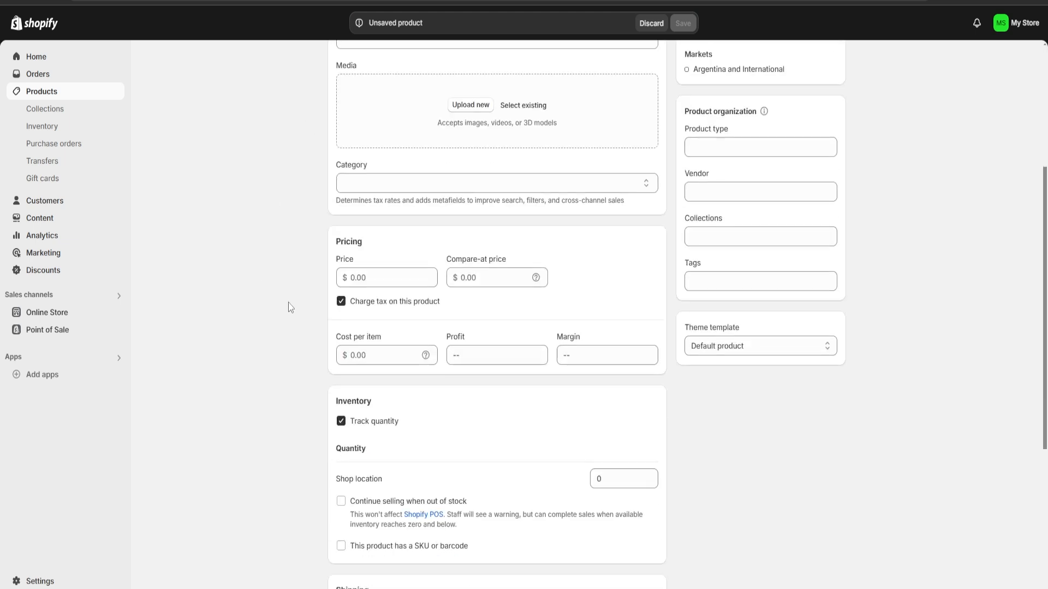
scroll(307, 267, "up", 9)
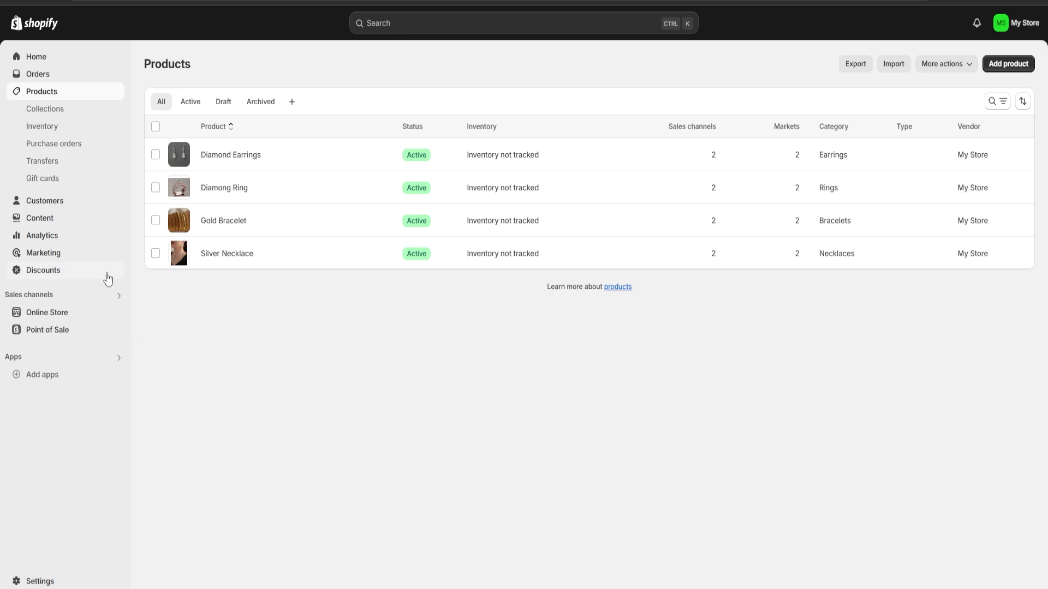
Step: Open the online store's themes page and browse the current theme, the popular free themes and the additional theme options
left_click(41, 315)
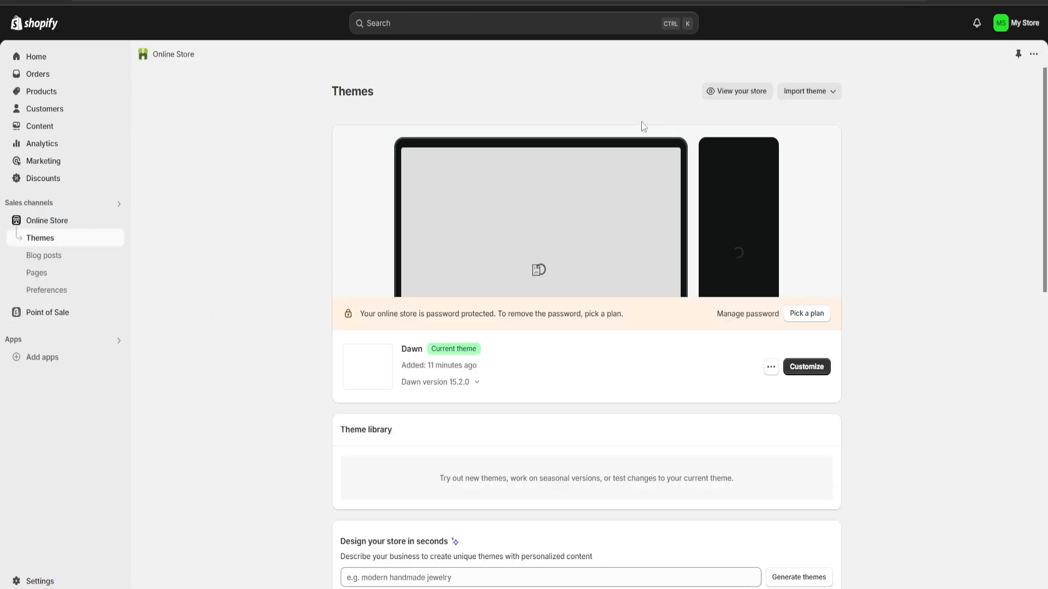
scroll(489, 290, "down", 3)
scroll(489, 290, "up", 3)
left_click_drag(328, 92, 393, 89)
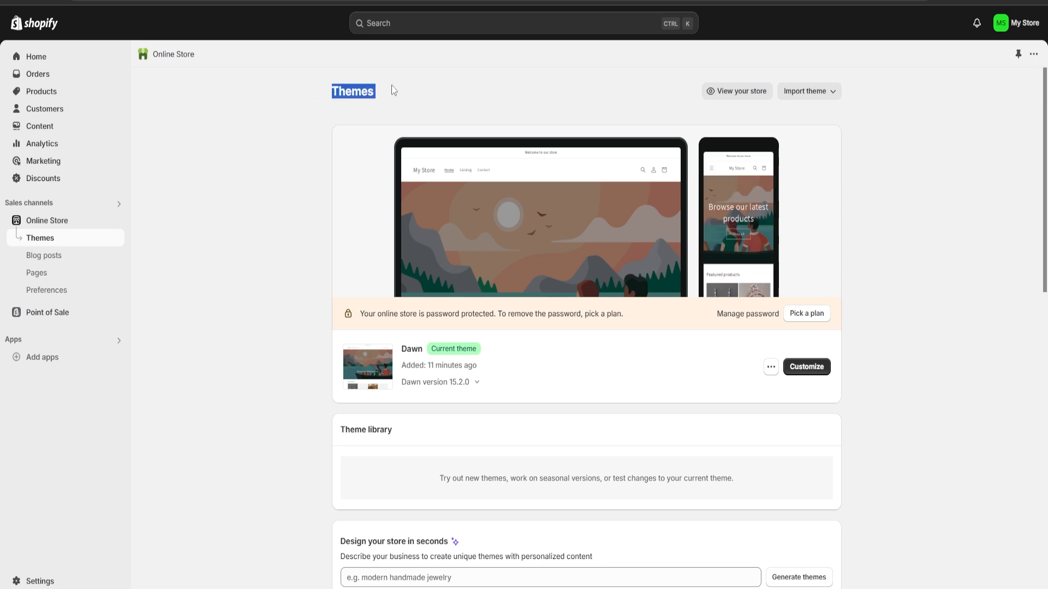
left_click(407, 86)
scroll(486, 209, "down", 5)
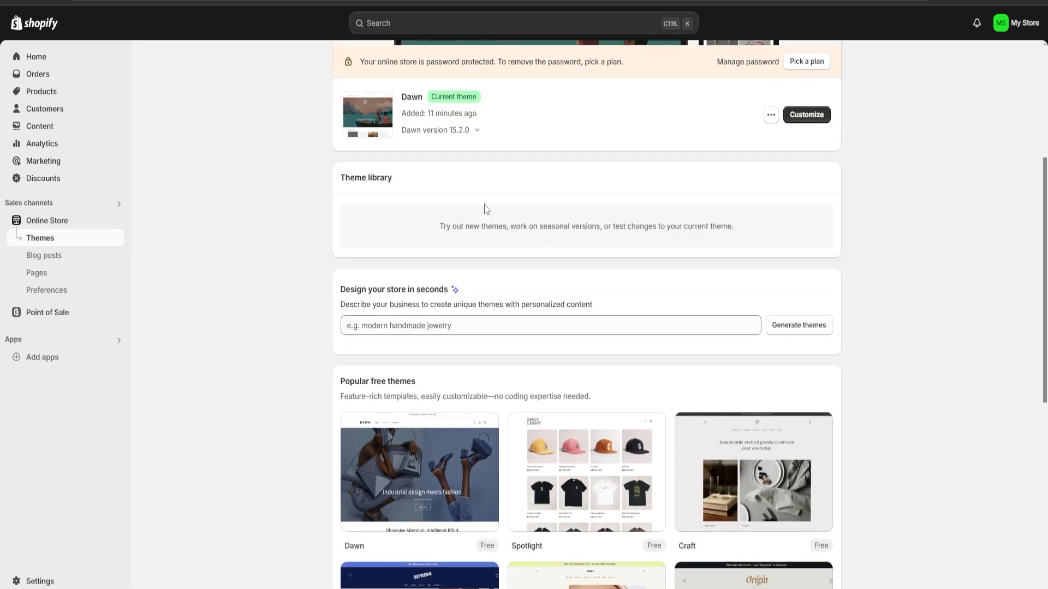
scroll(487, 209, "down", 7)
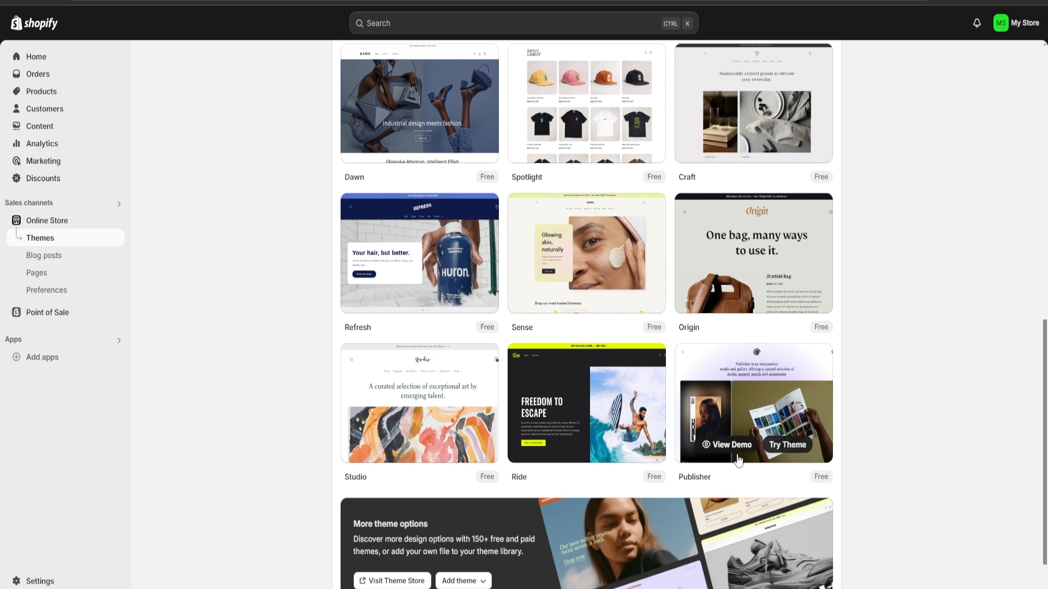
scroll(551, 335, "down", 1)
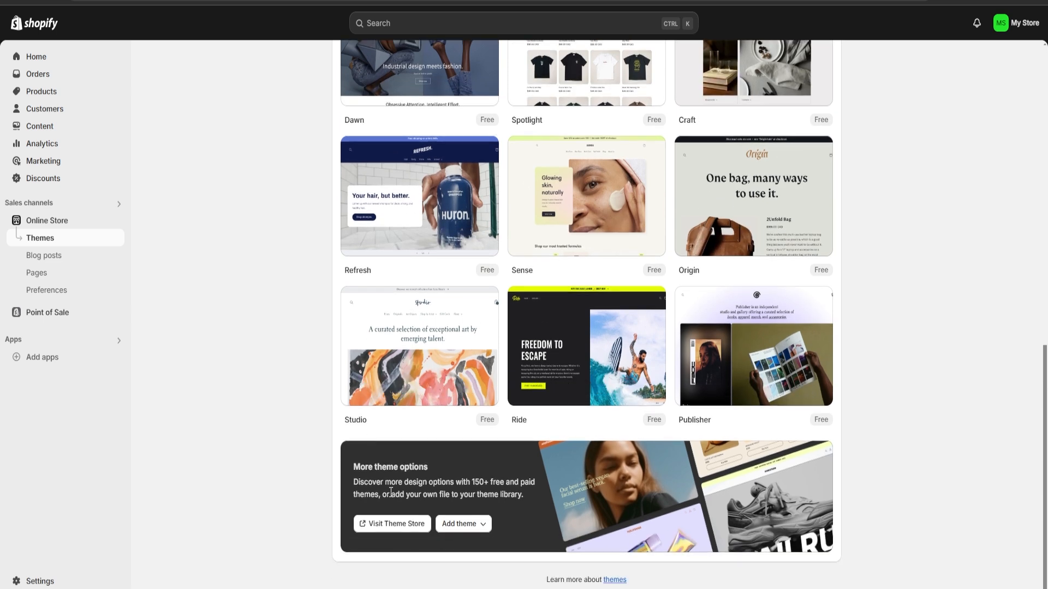
scroll(366, 407, "up", 4)
scroll(738, 485, "down", 4)
Step: Visit the Shopify Theme Store and browse its catalog of themes
left_click(389, 525)
scroll(780, 261, "down", 8)
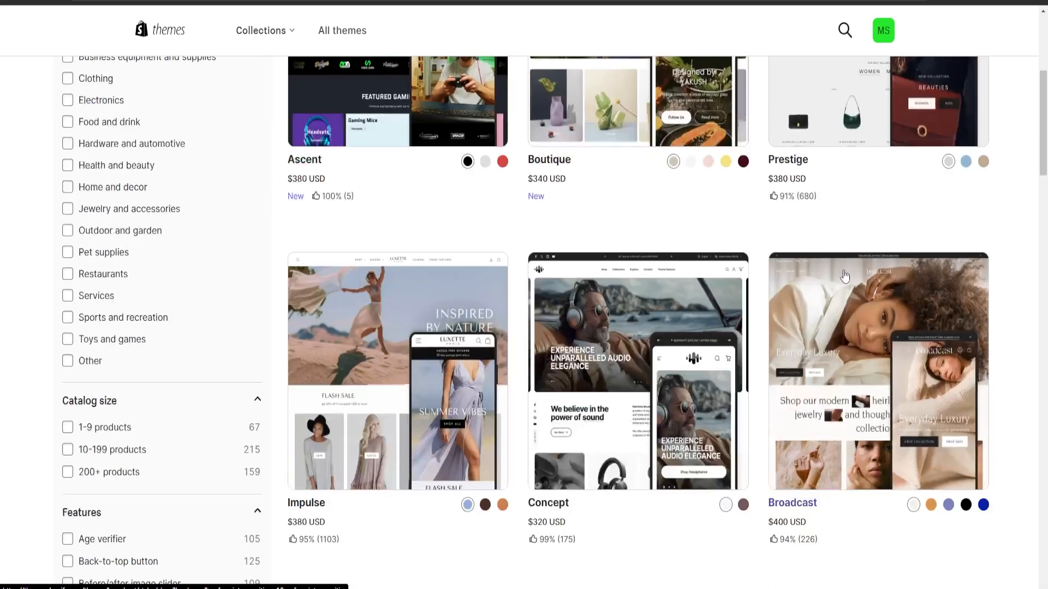
scroll(780, 261, "down", 5)
scroll(877, 300, "down", 4)
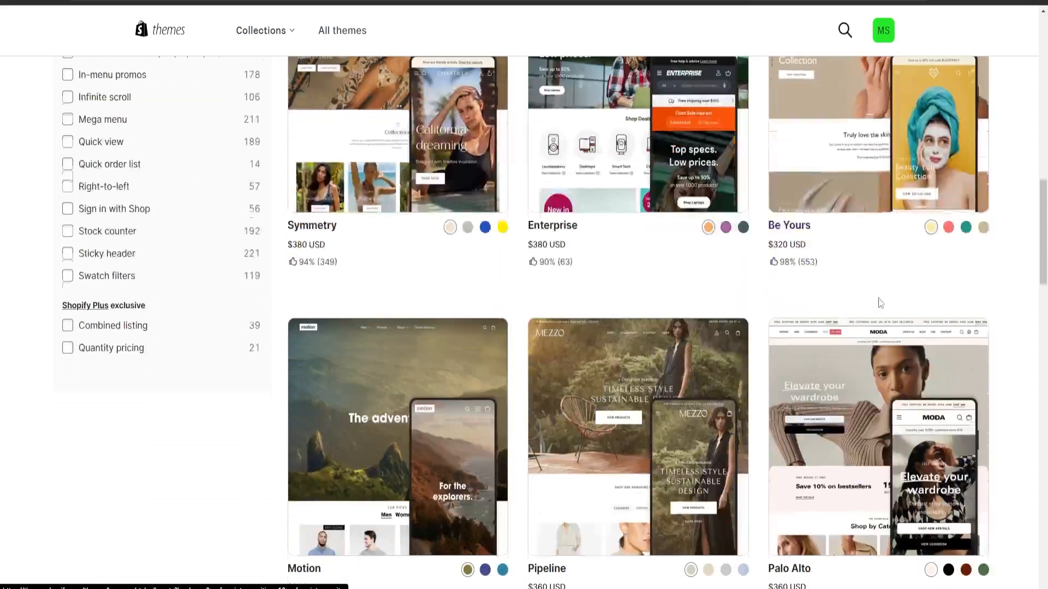
scroll(395, 364, "down", 8)
scroll(537, 257, "up", 12)
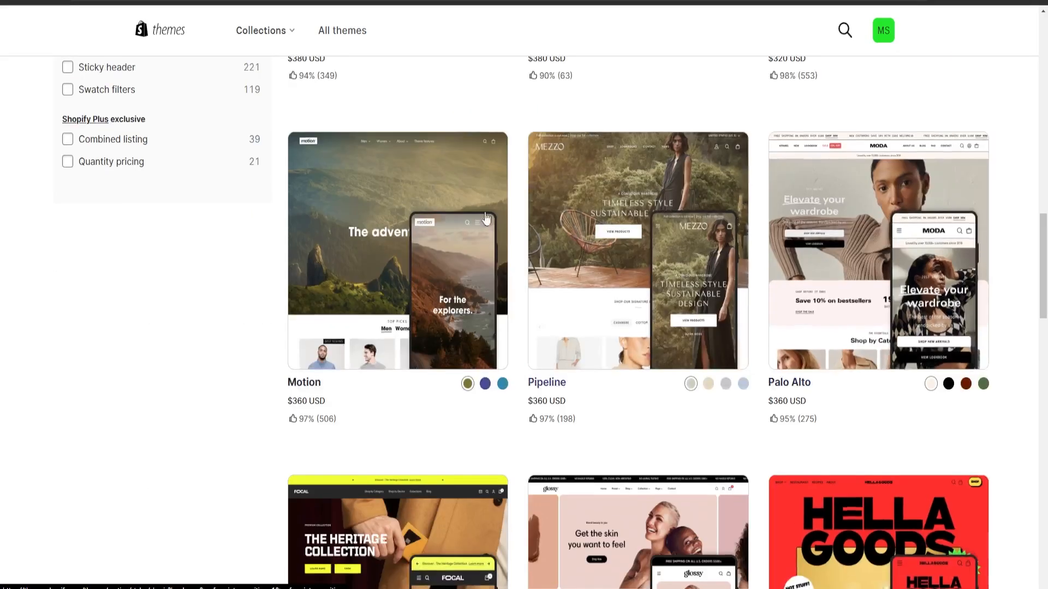
scroll(537, 256, "up", 14)
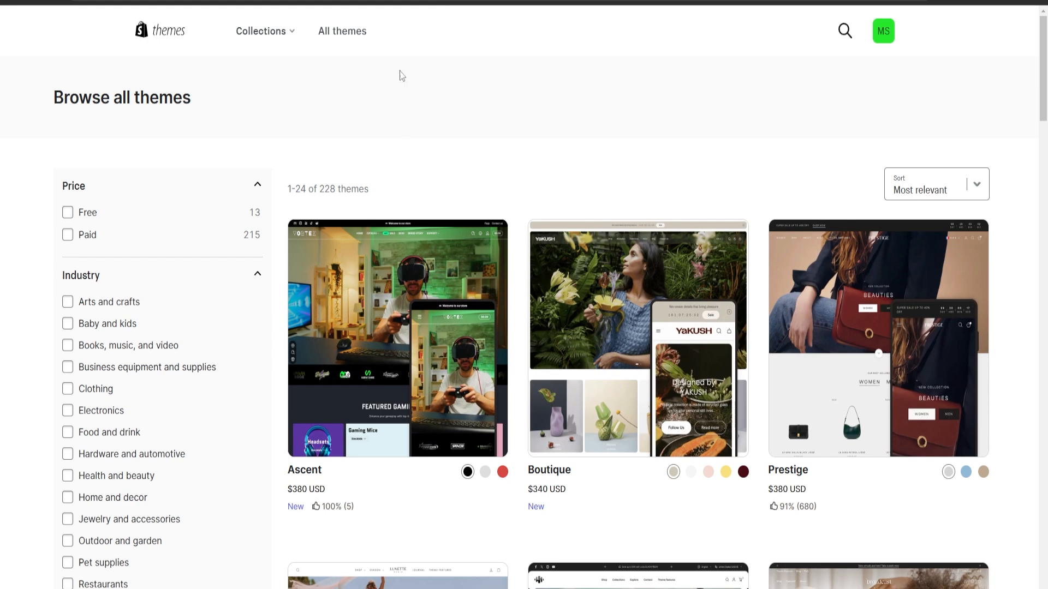
Step: Return to the store's themes page, open the Dawn theme for customization and look over its home page preview
key("ctrl+shift+Tab")
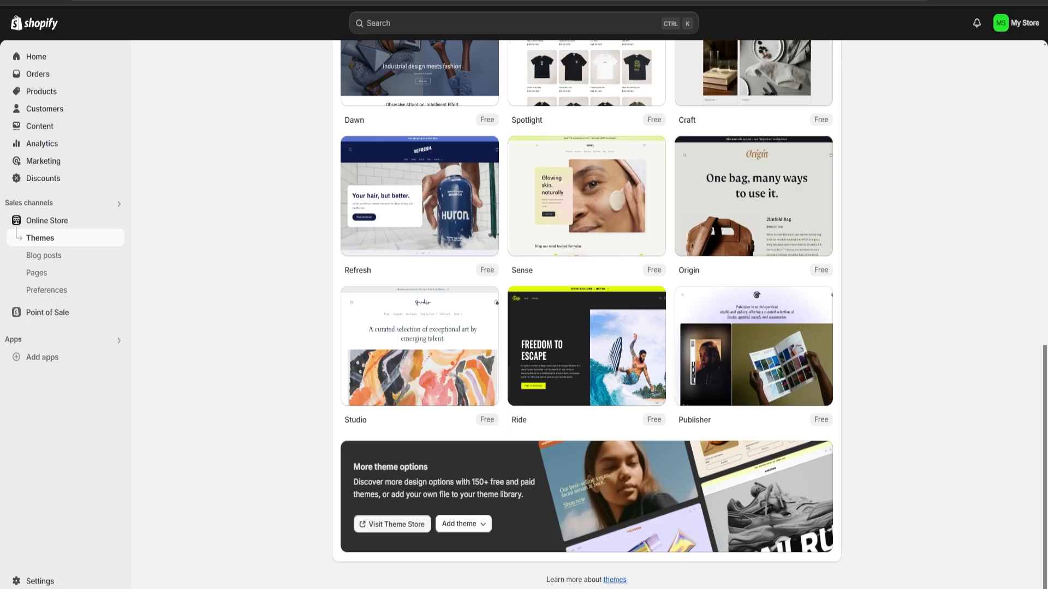
scroll(698, 349, "up", 12)
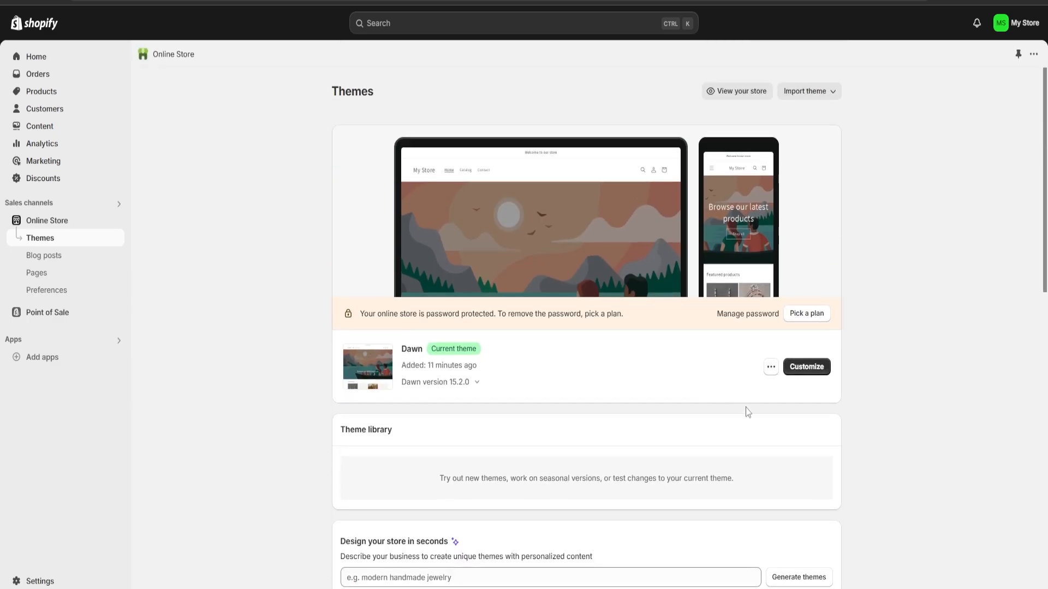
left_click(808, 368)
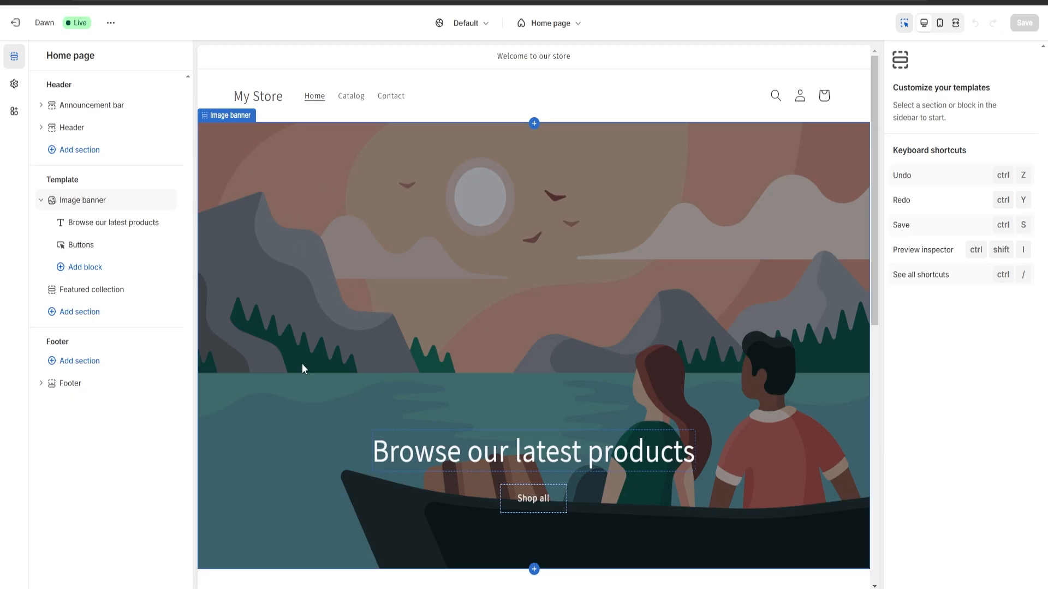
scroll(476, 238, "down", 8)
scroll(456, 290, "up", 8)
Step: Upload the jewelry photo 2811b1359f8274024d64f5f296fdff9b and set it as the first image of the home page's image banner
left_click(387, 140)
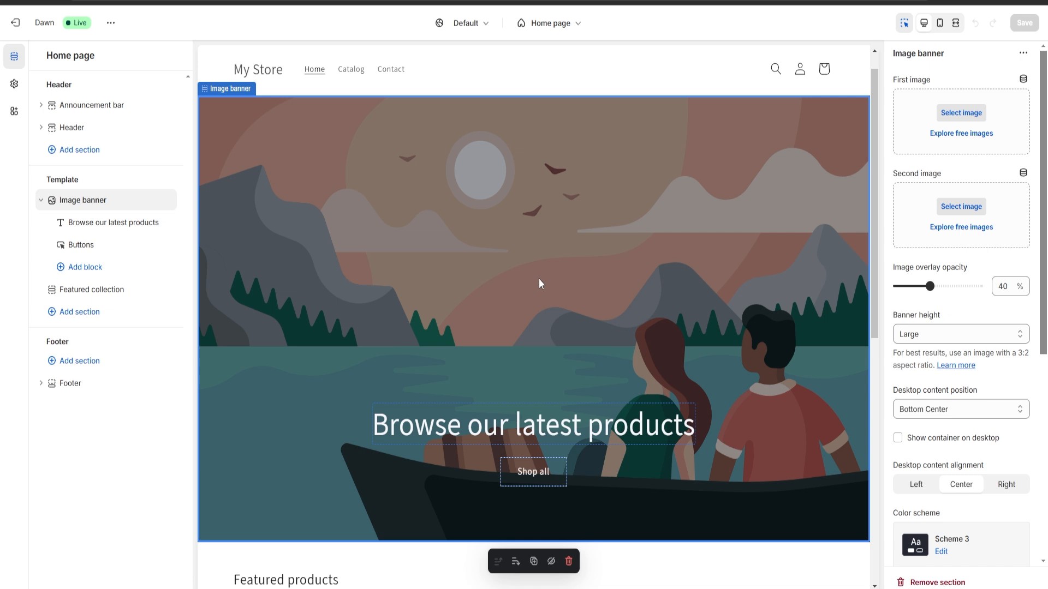
scroll(990, 233, "down", 5)
scroll(982, 251, "up", 5)
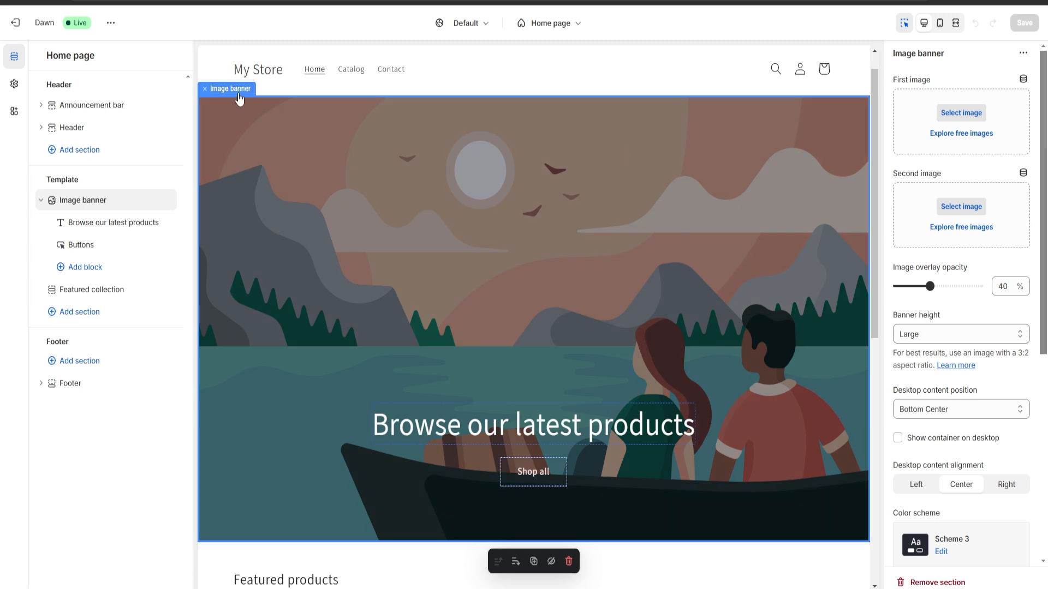
left_click(953, 119)
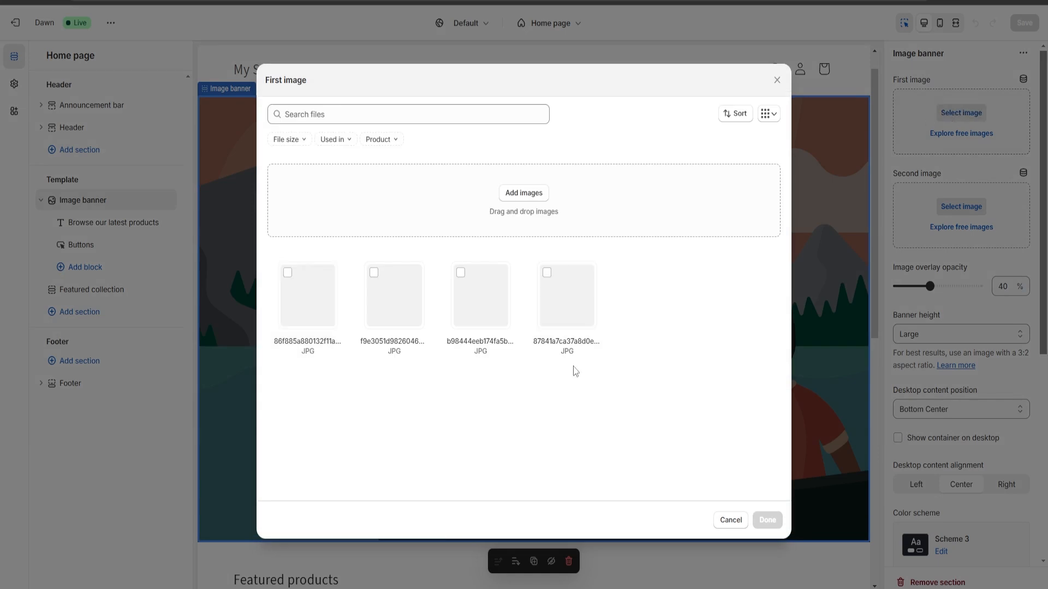
left_click(515, 196)
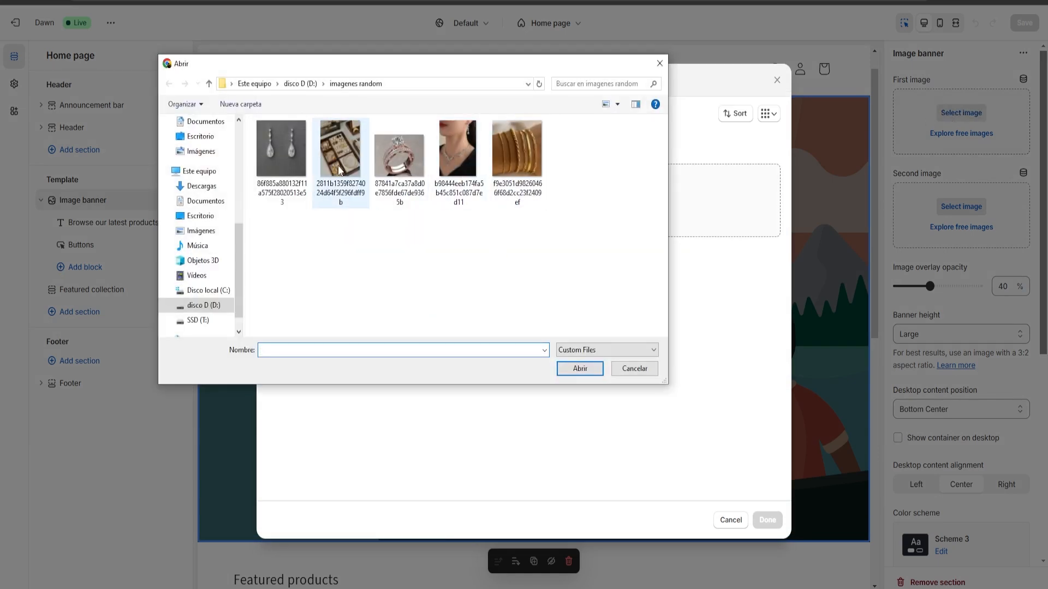
double_click(338, 164)
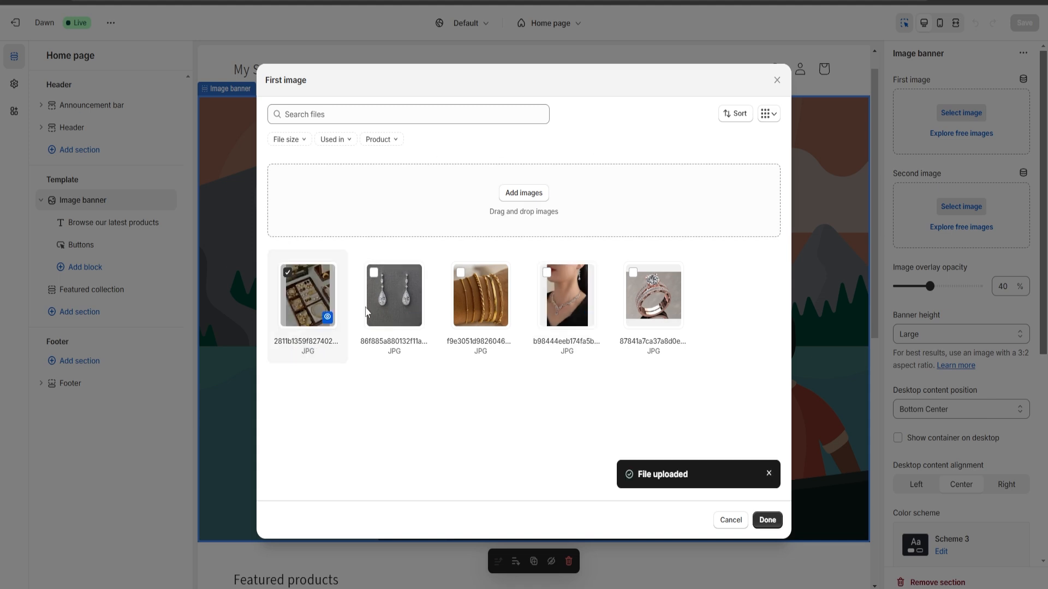
left_click(767, 520)
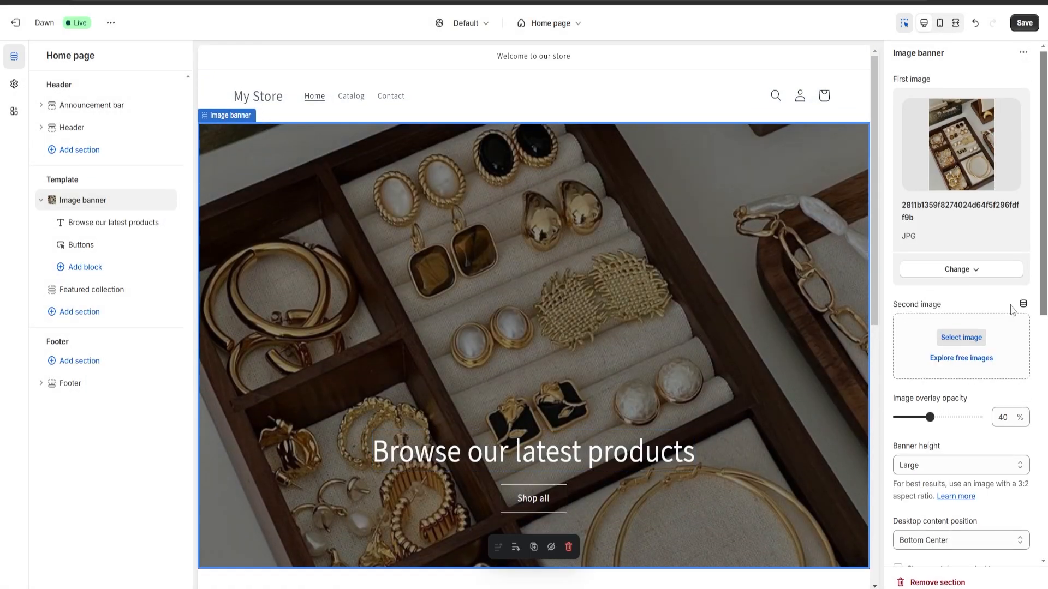
Step: Look through the image banner's settings, including second image, overlay opacity, banner height, content position, color scheme and mobile layout
scroll(966, 261, "down", 3)
scroll(959, 215, "up", 2)
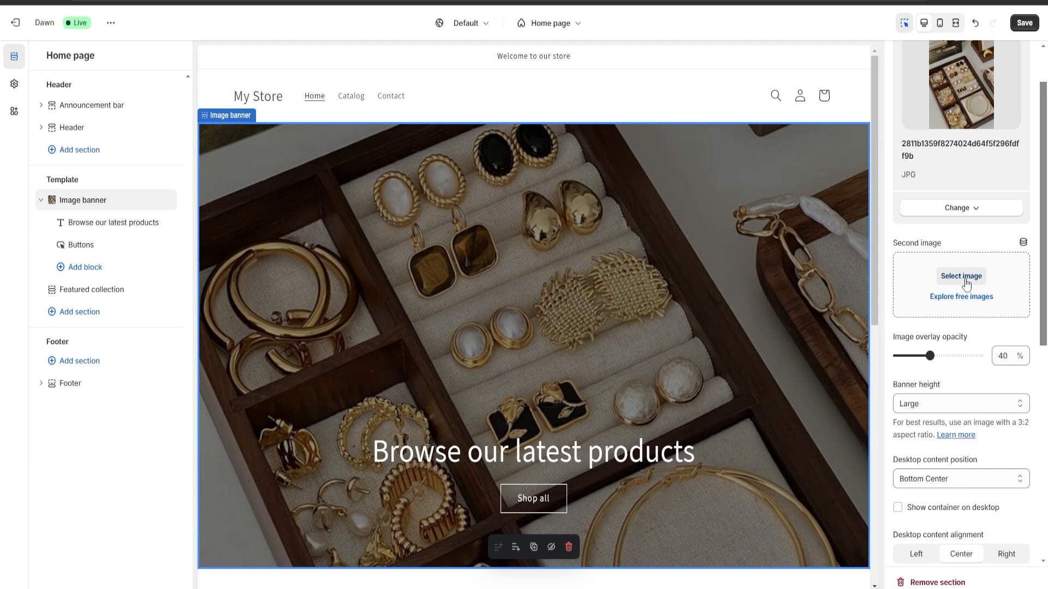
scroll(963, 306, "down", 5)
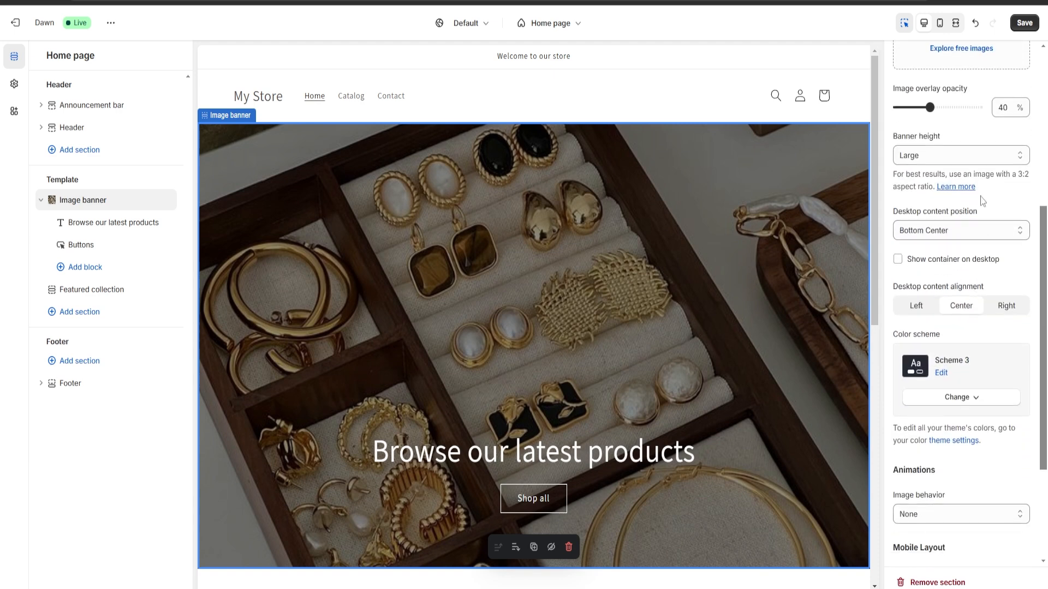
scroll(965, 359, "down", 3)
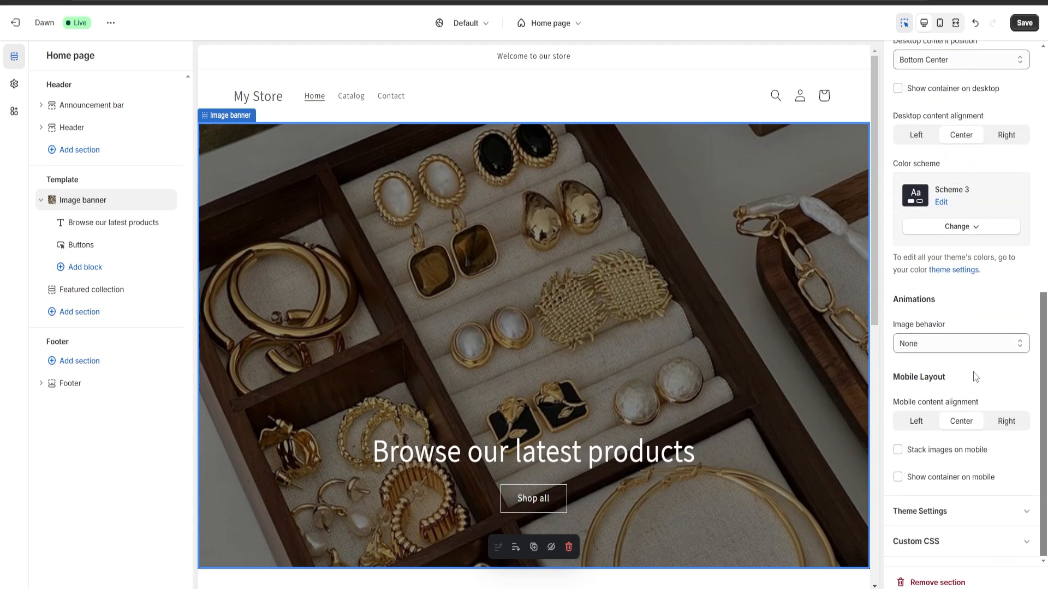
scroll(975, 376, "up", 3)
scroll(976, 327, "down", 2)
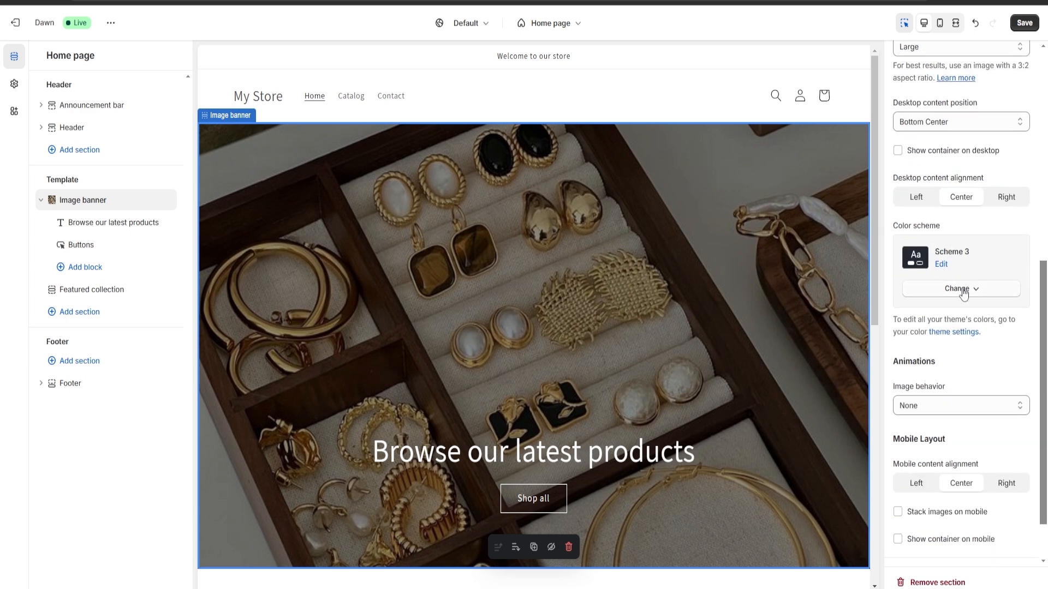
scroll(963, 293, "up", 8)
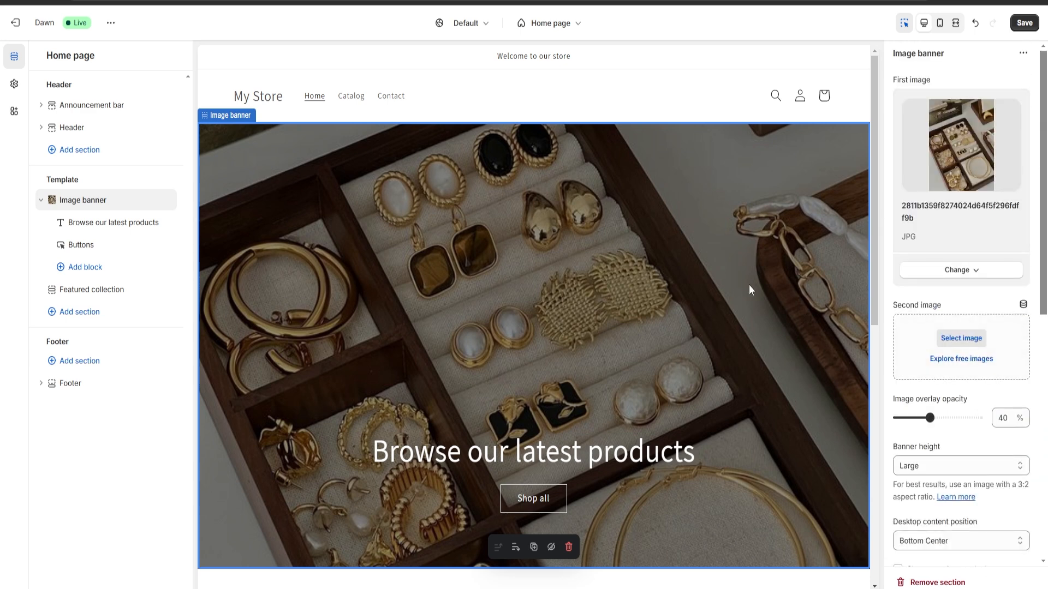
scroll(699, 333, "down", 3)
scroll(696, 344, "up", 3)
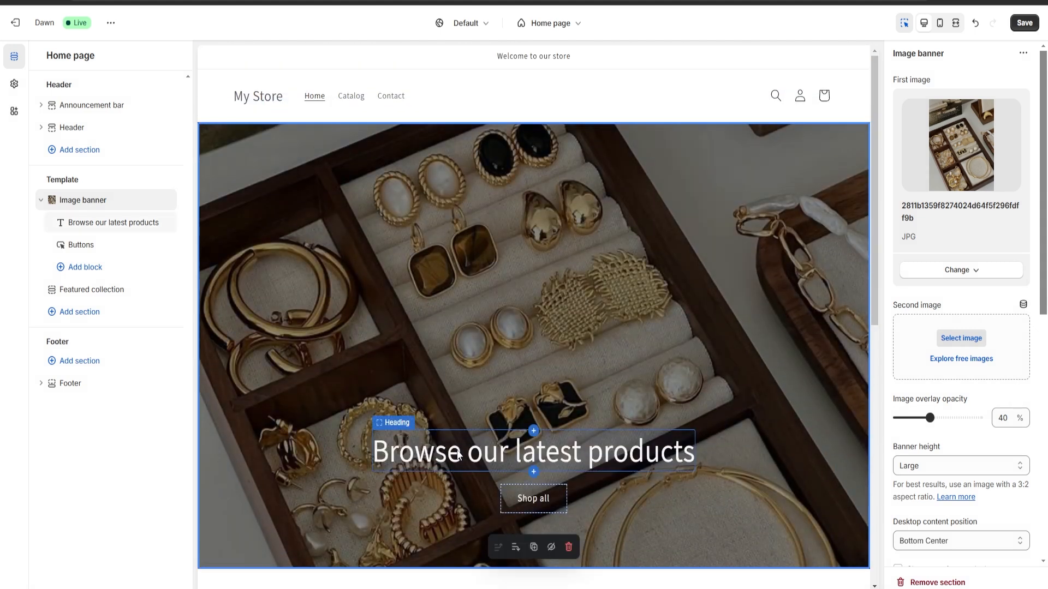
Step: Change the image banner's heading text to "Welcome to My Jewelry Store" and check it in the preview
left_click(488, 451)
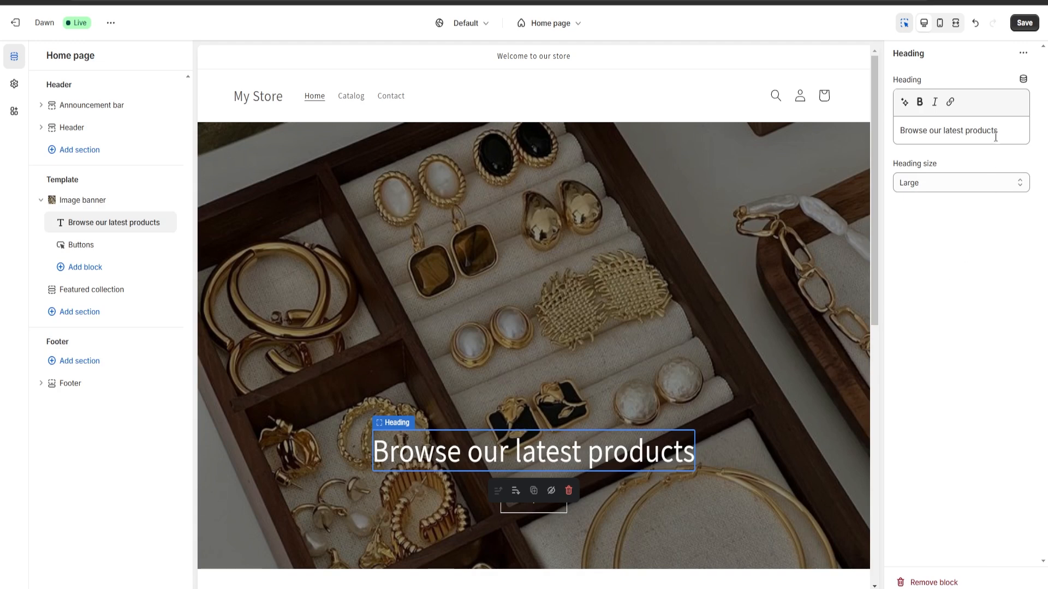
left_click_drag(1009, 136, 859, 135)
key("BackSpace")
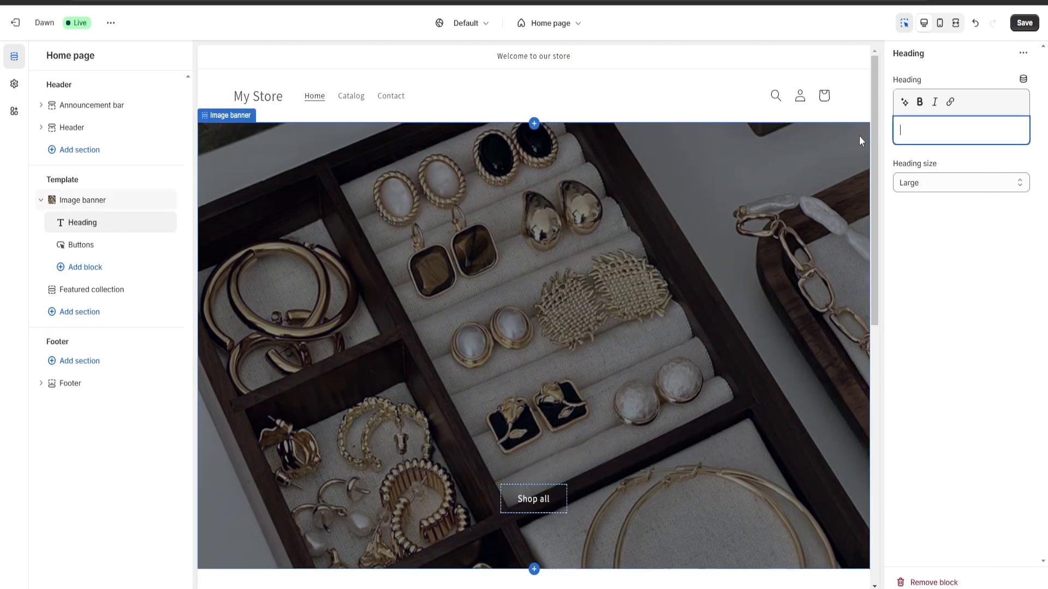
type("Welcom")
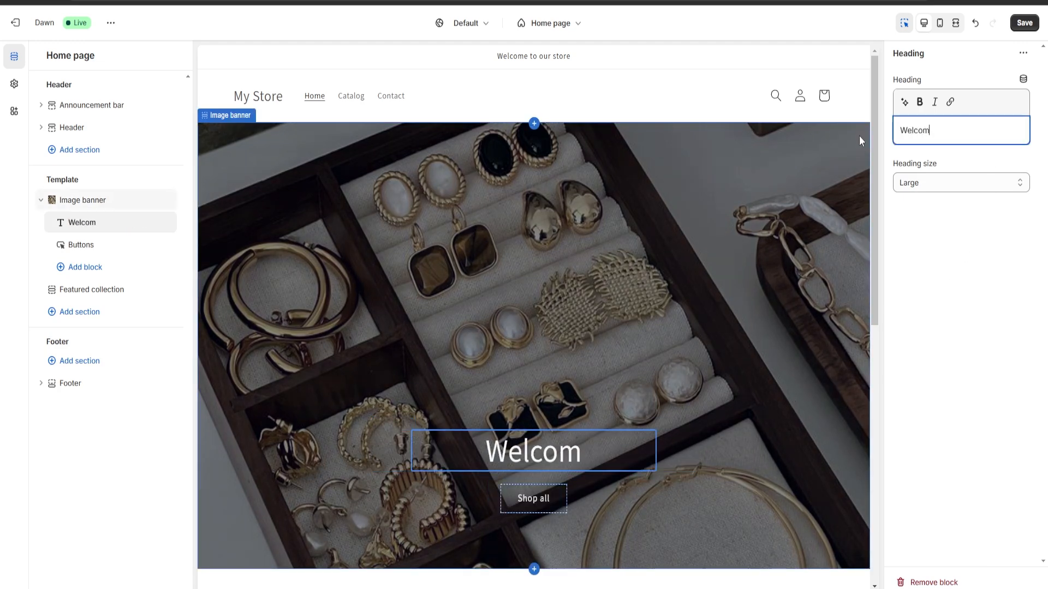
type("e to My ")
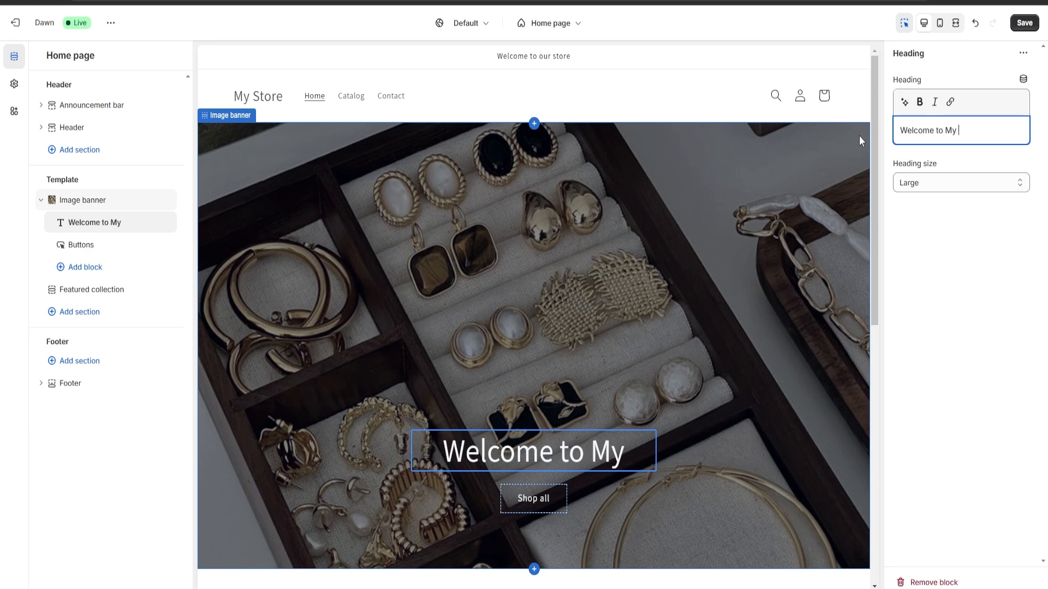
type("Jewel")
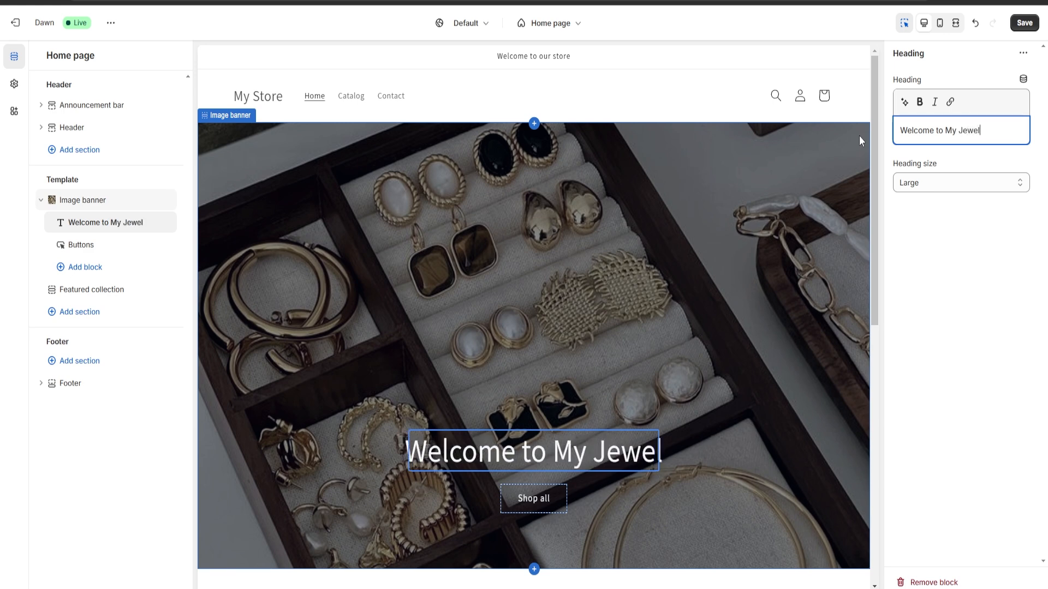
type("ry Store")
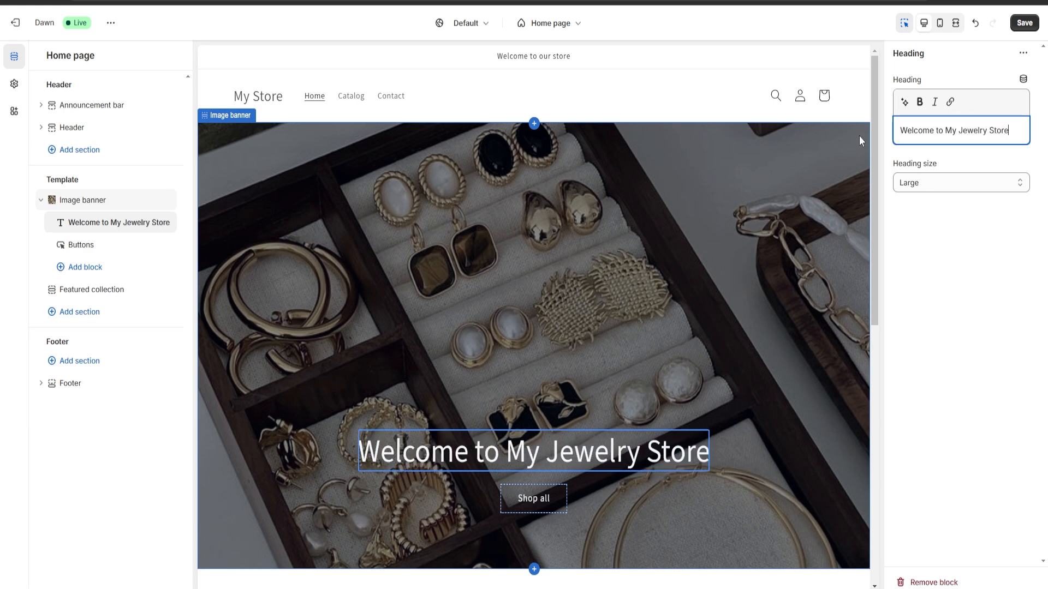
left_click(804, 312)
scroll(772, 305, "down", 3)
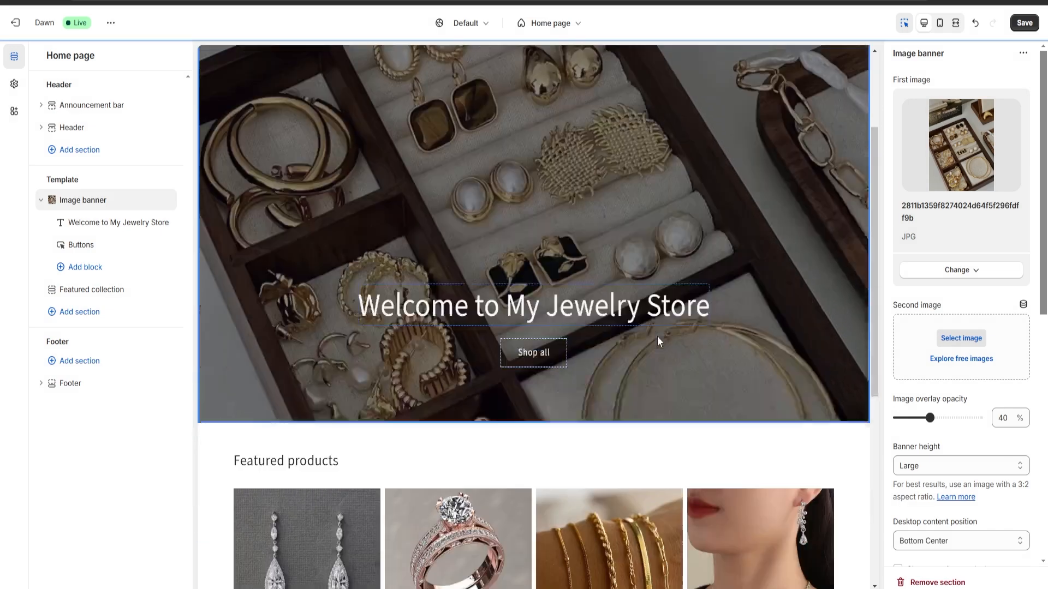
scroll(657, 336, "up", 2)
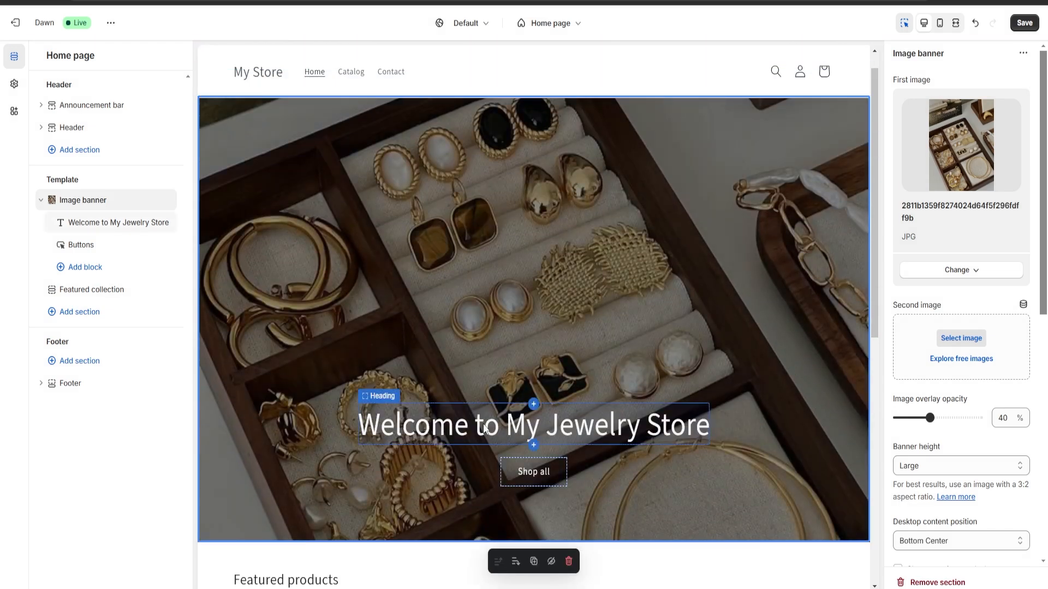
Step: Add a Featured product section to the home page template below the featured collection
scroll(527, 424, "down", 9)
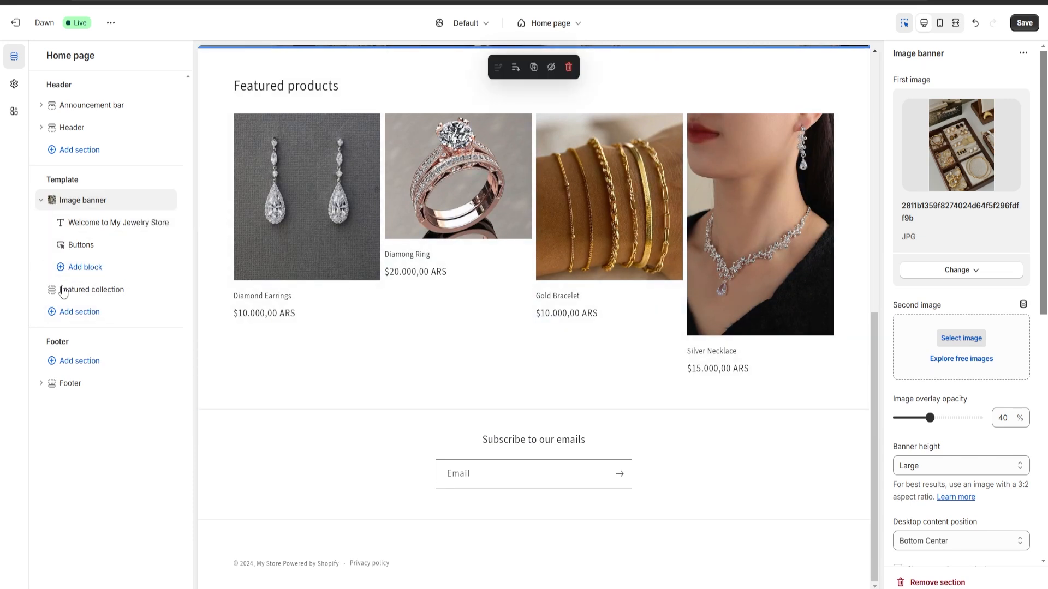
left_click_drag(84, 182, 28, 179)
left_click(78, 313)
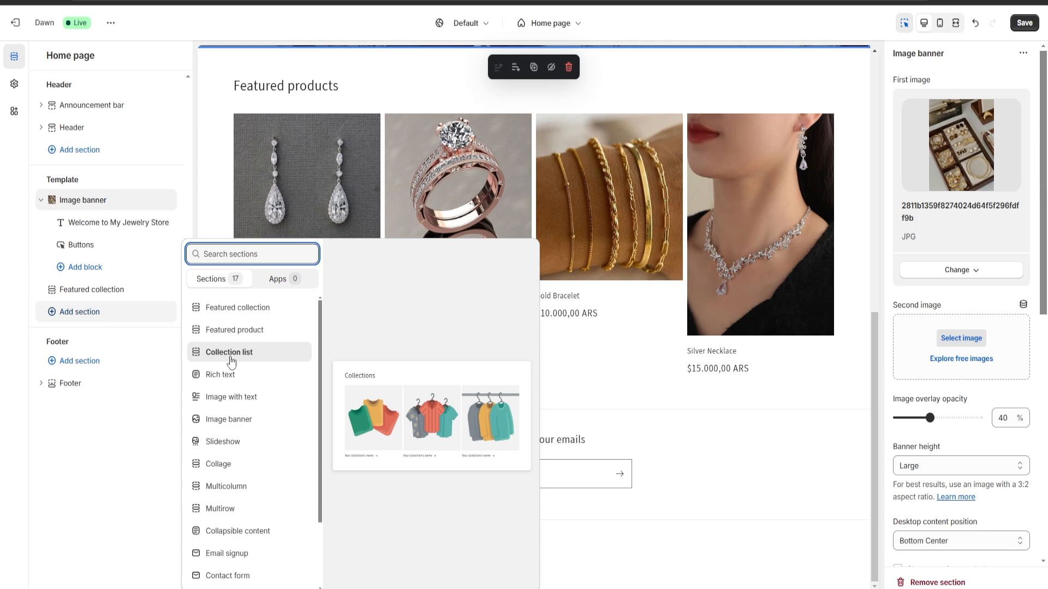
left_click(226, 332)
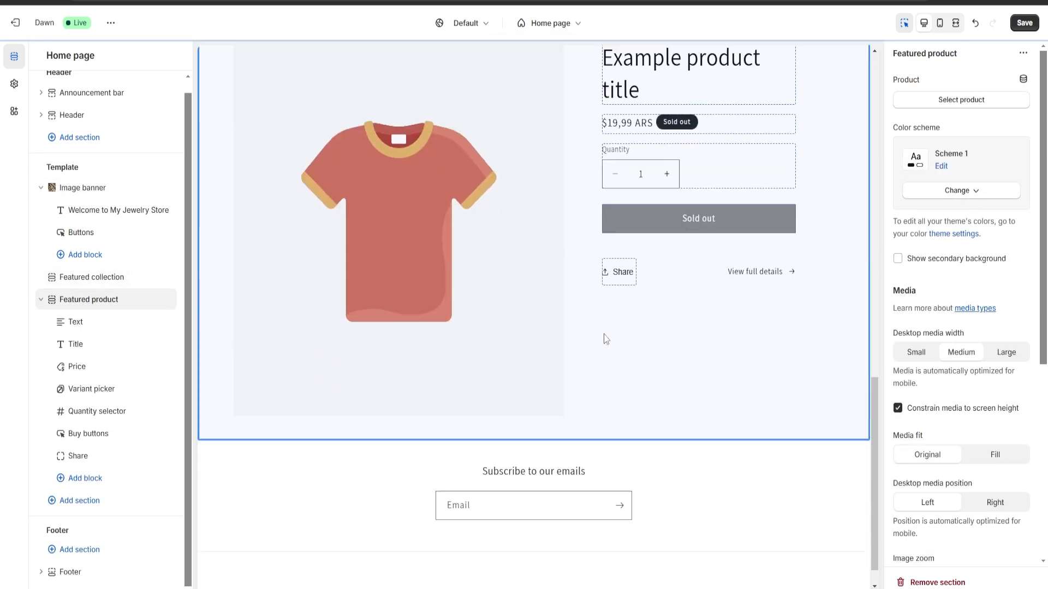
Step: Choose the Diamong Ring as the product shown in the new Featured product section
scroll(608, 333, "down", 1)
scroll(617, 328, "up", 3)
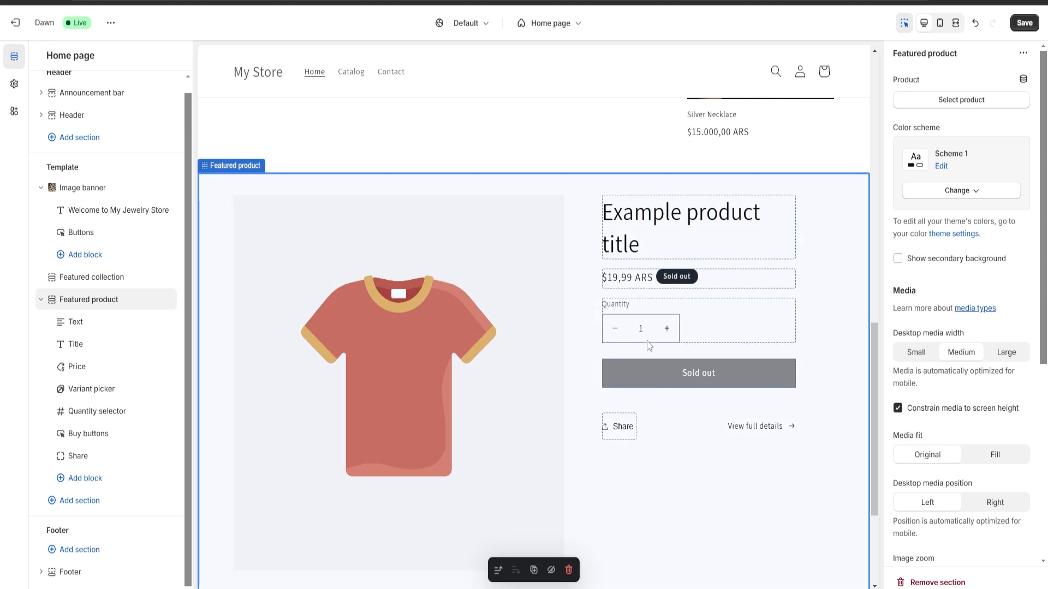
left_click(967, 102)
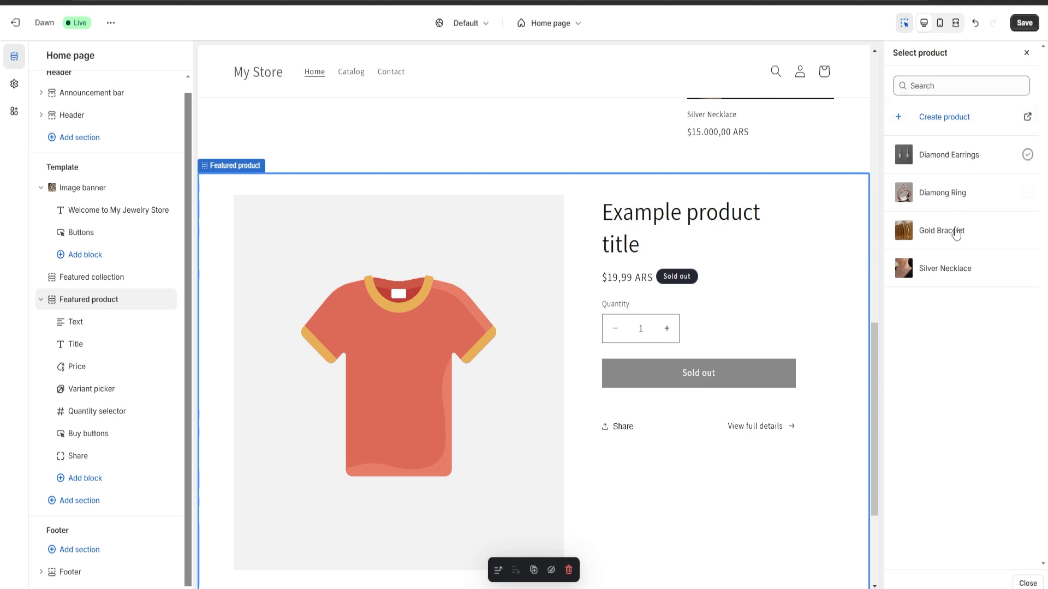
left_click(959, 265)
left_click(952, 204)
left_click(952, 205)
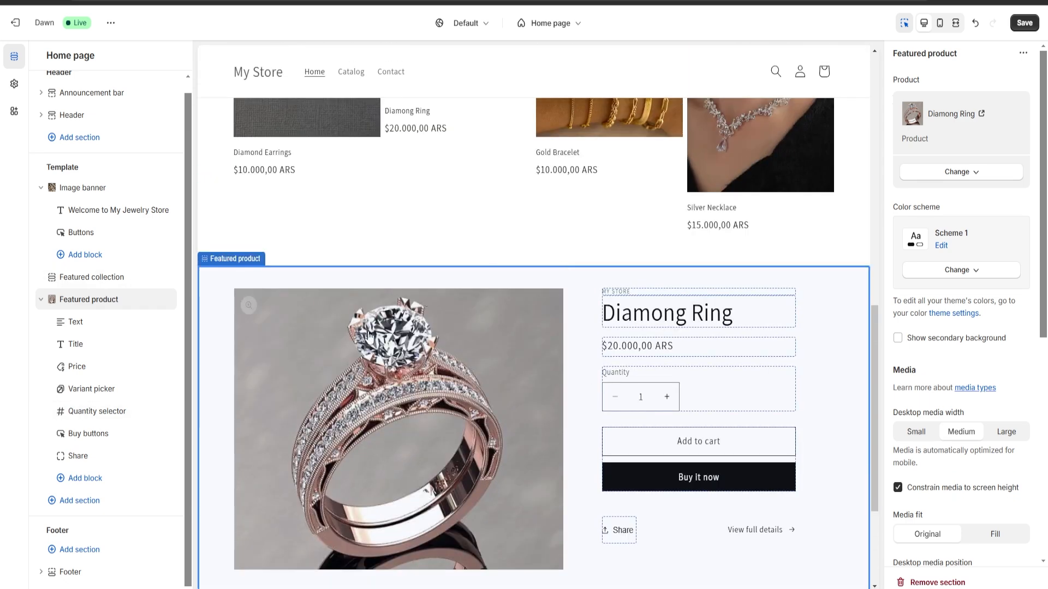
Step: Set the Featured product section's color scheme to Scheme 4 and check the result in the preview
scroll(993, 380, "down", 5)
scroll(963, 324, "up", 3)
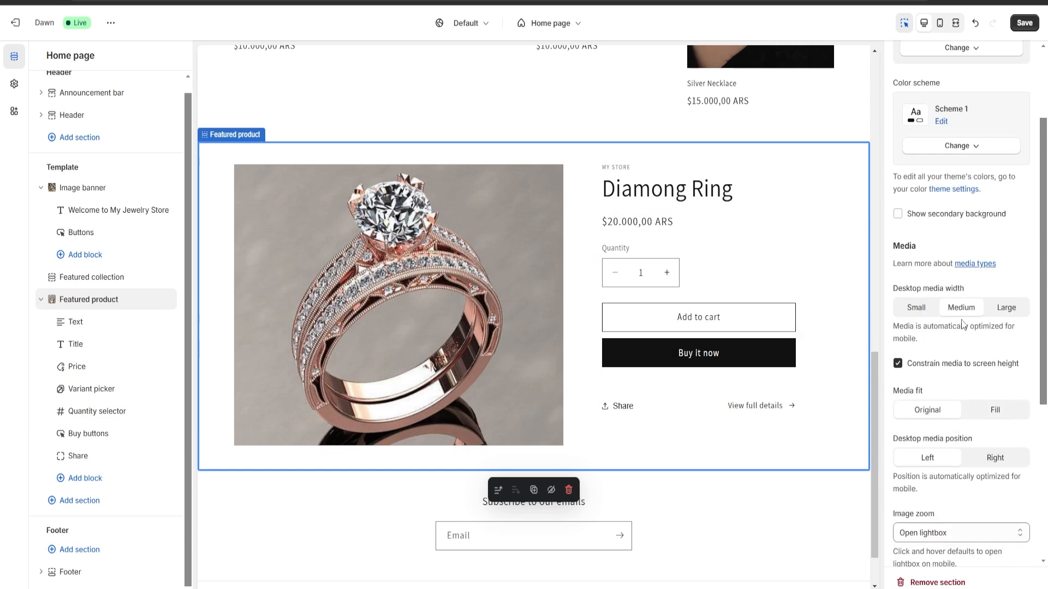
scroll(970, 321, "up", 3)
left_click(962, 273)
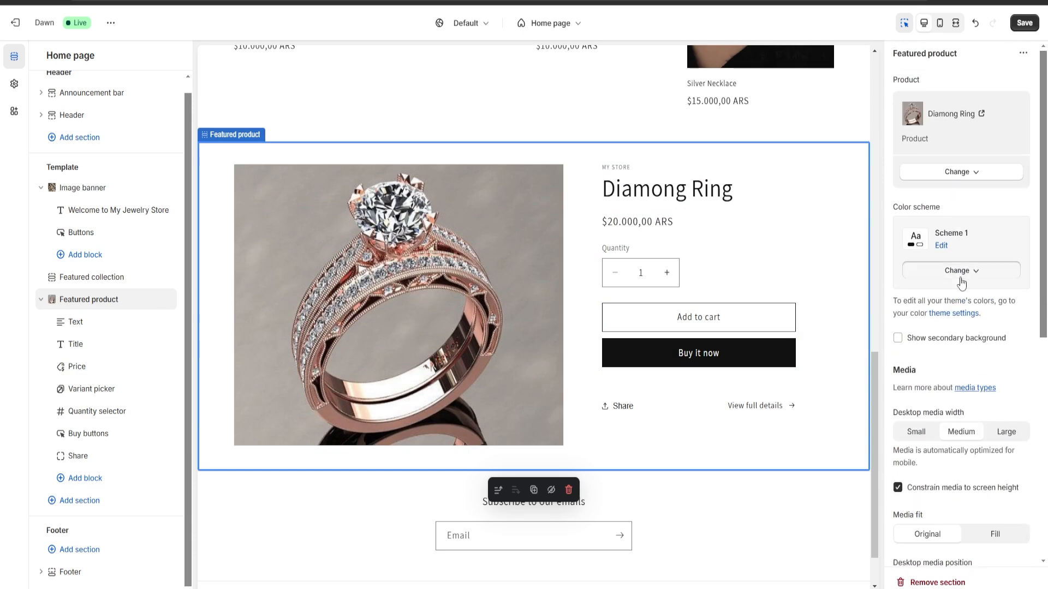
left_click(949, 406)
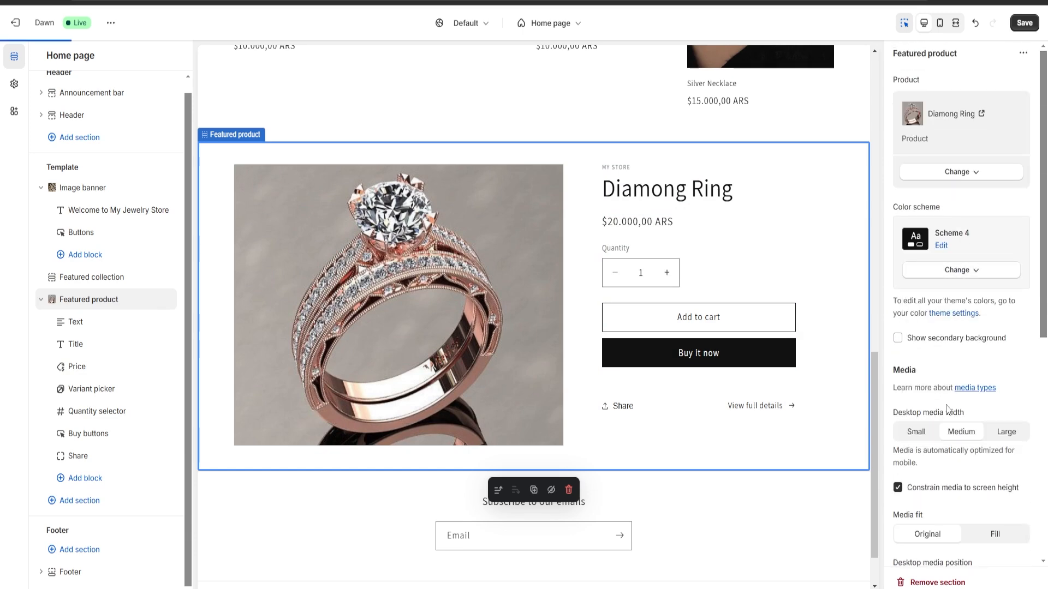
left_click(738, 510)
scroll(693, 435, "up", 3)
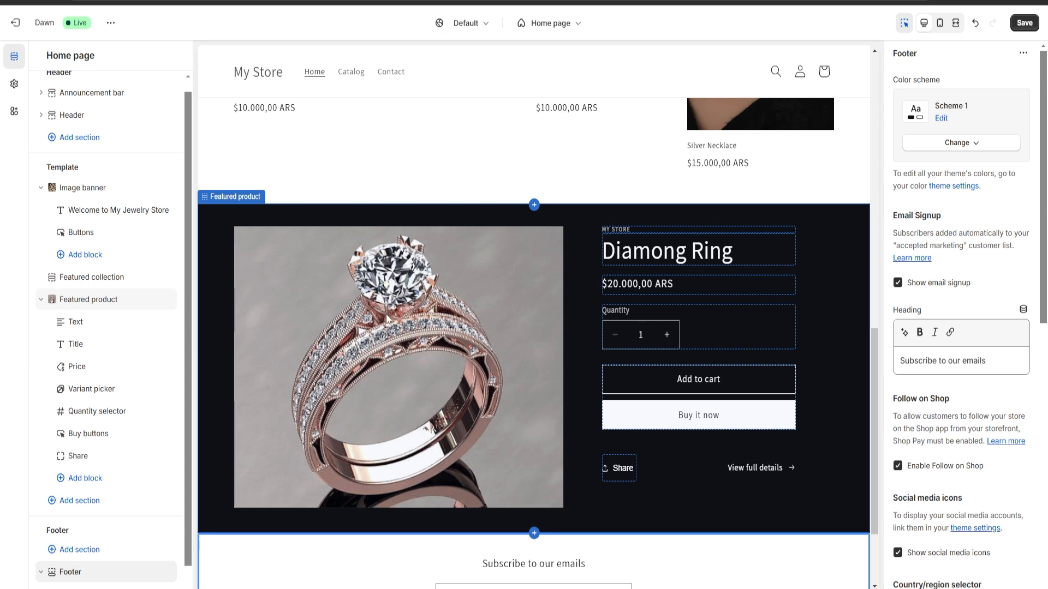
Step: Try a second Featured collection section below the featured product, and remove it from the template
scroll(377, 330, "up", 5)
scroll(357, 348, "down", 7)
scroll(117, 339, "down", 2)
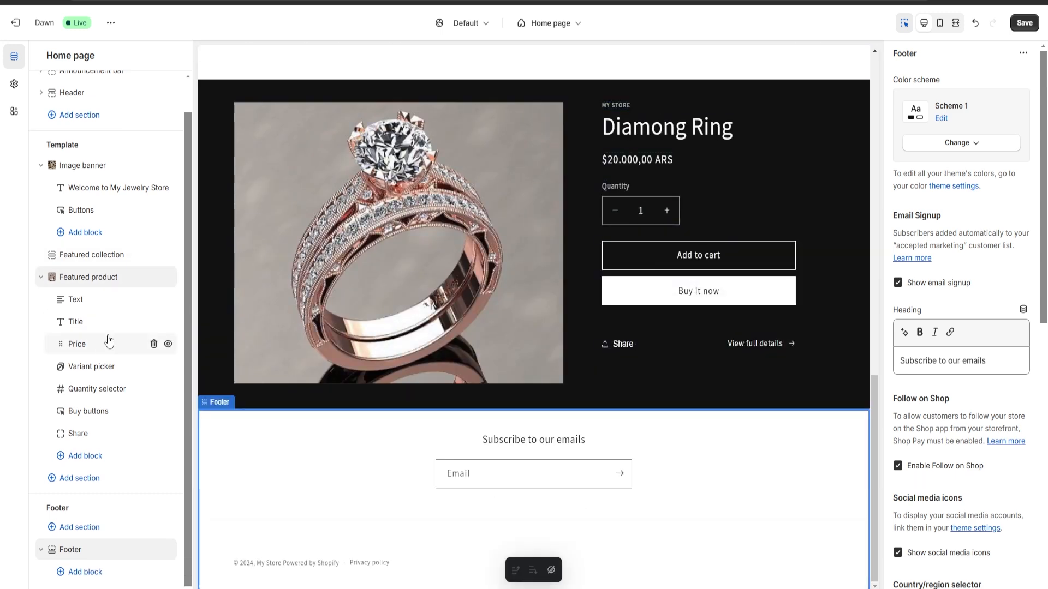
left_click(86, 477)
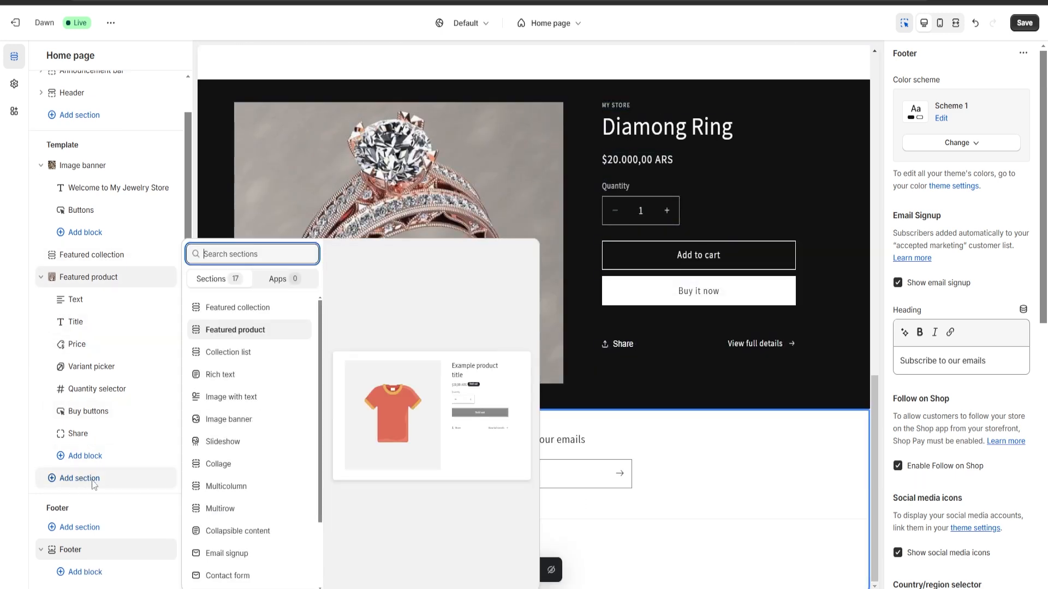
left_click(245, 310)
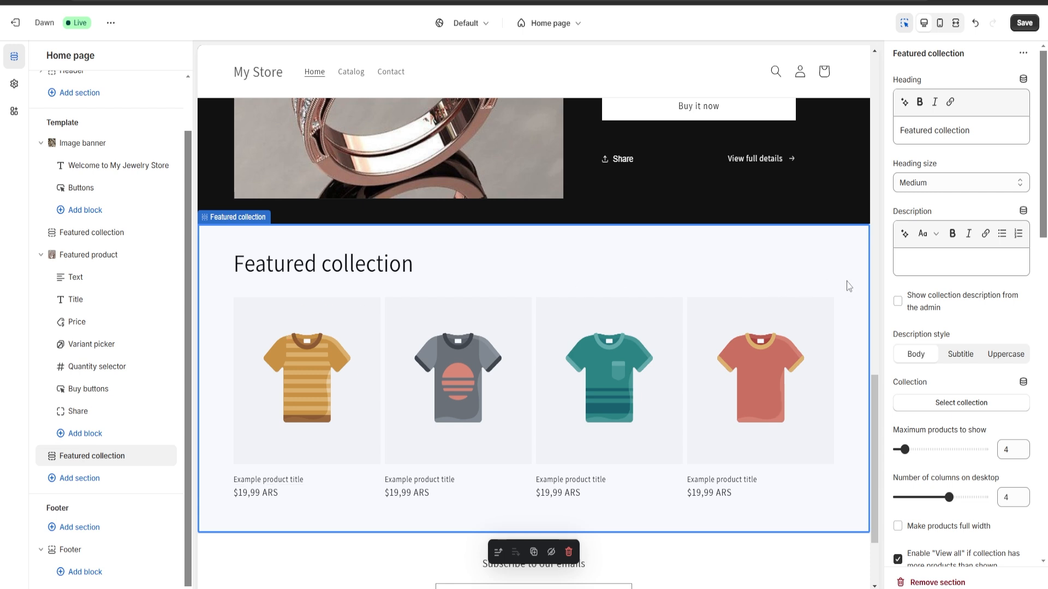
left_click(934, 582)
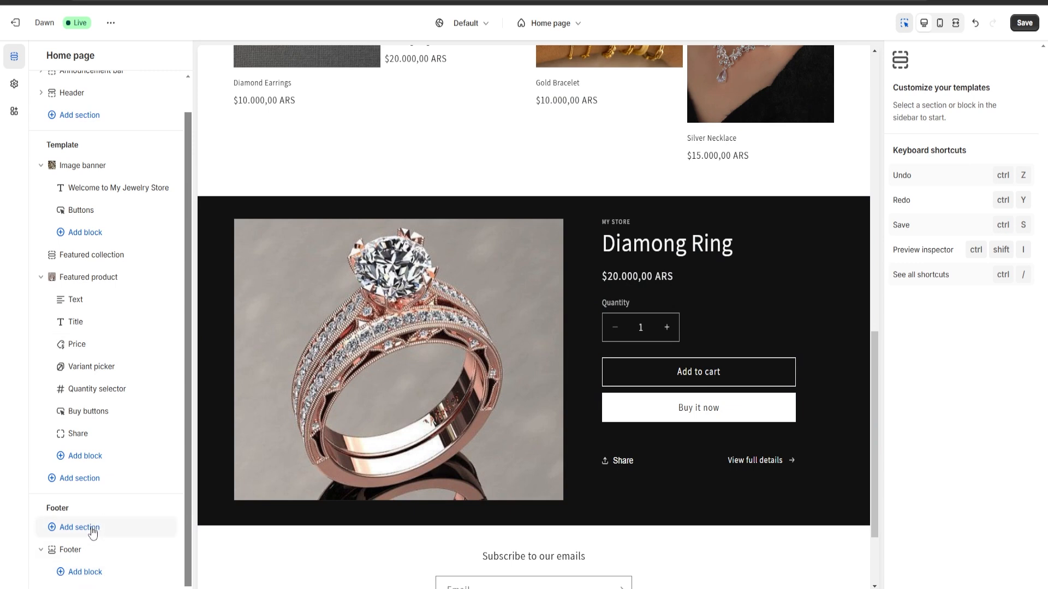
Step: Check which section types can be added to the footer and header groups, without adding any
left_click(92, 528)
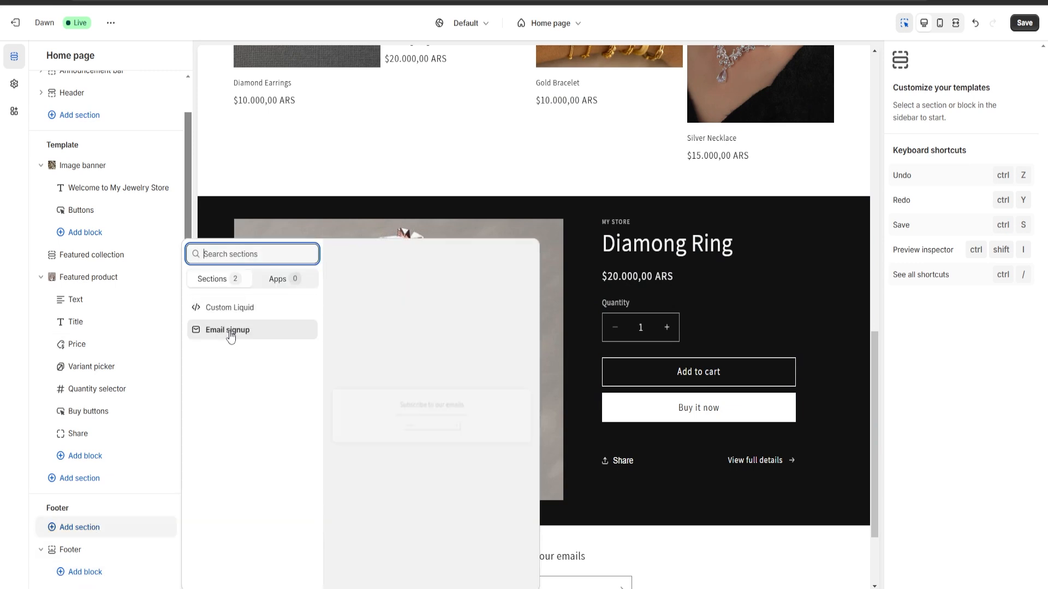
left_click(7, 411)
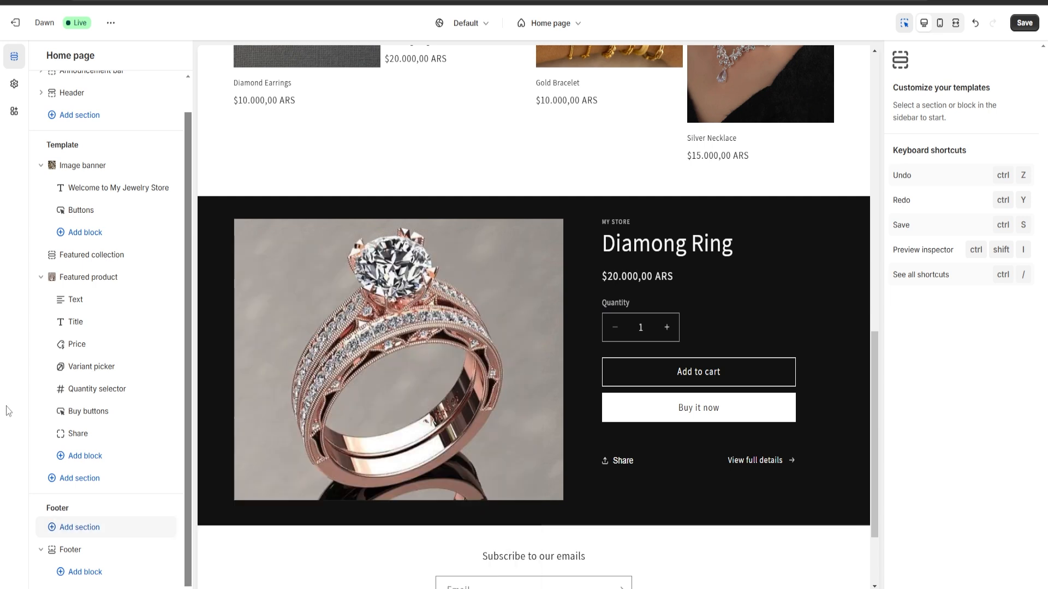
scroll(102, 419, "up", 2)
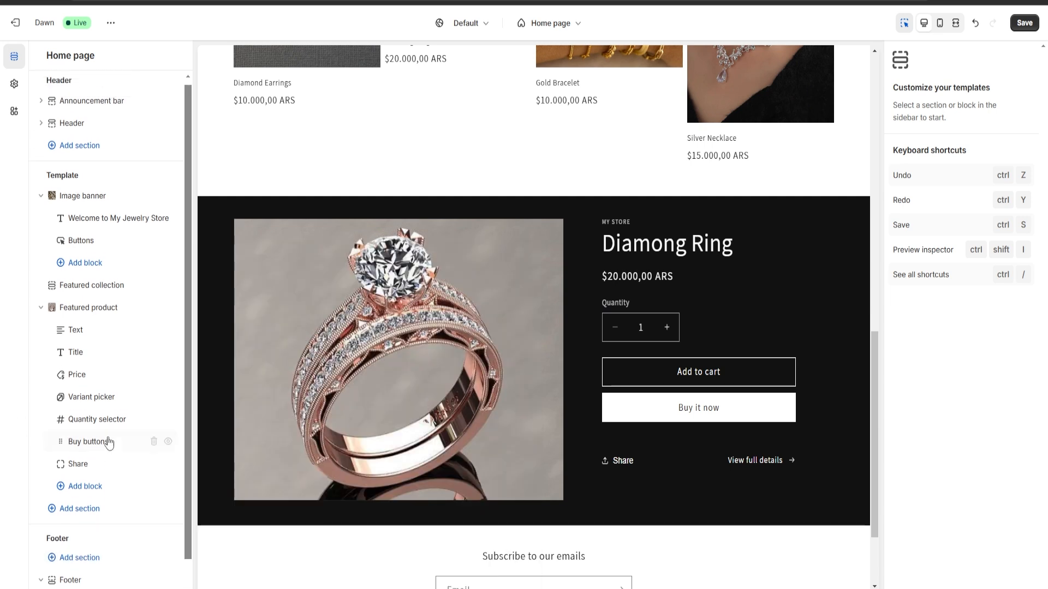
left_click(79, 149)
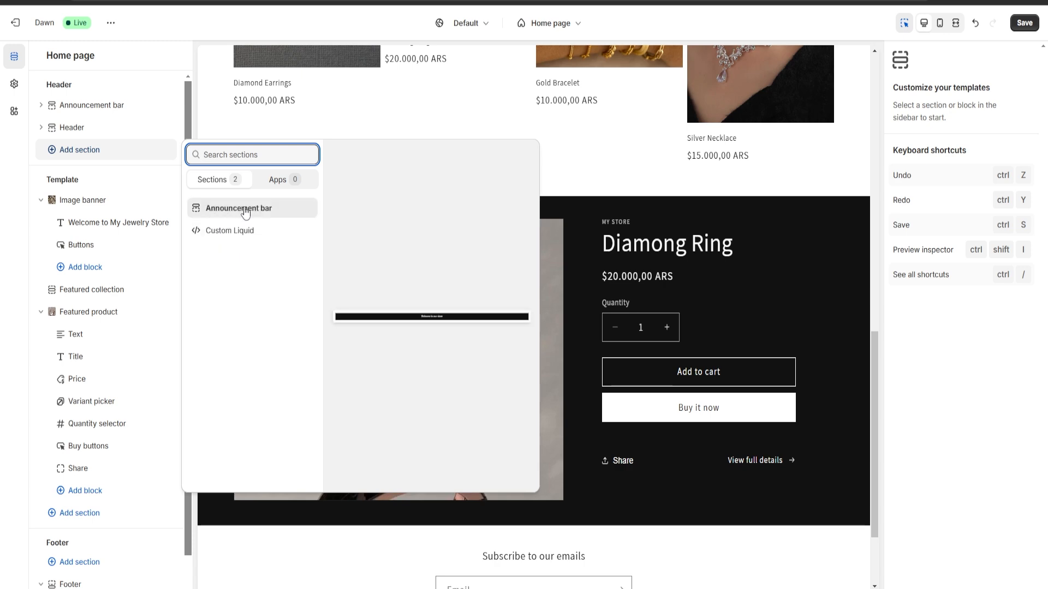
left_click(1, 208)
Step: Review the home page preview up to the banner and save the theme changes
scroll(416, 322, "up", 13)
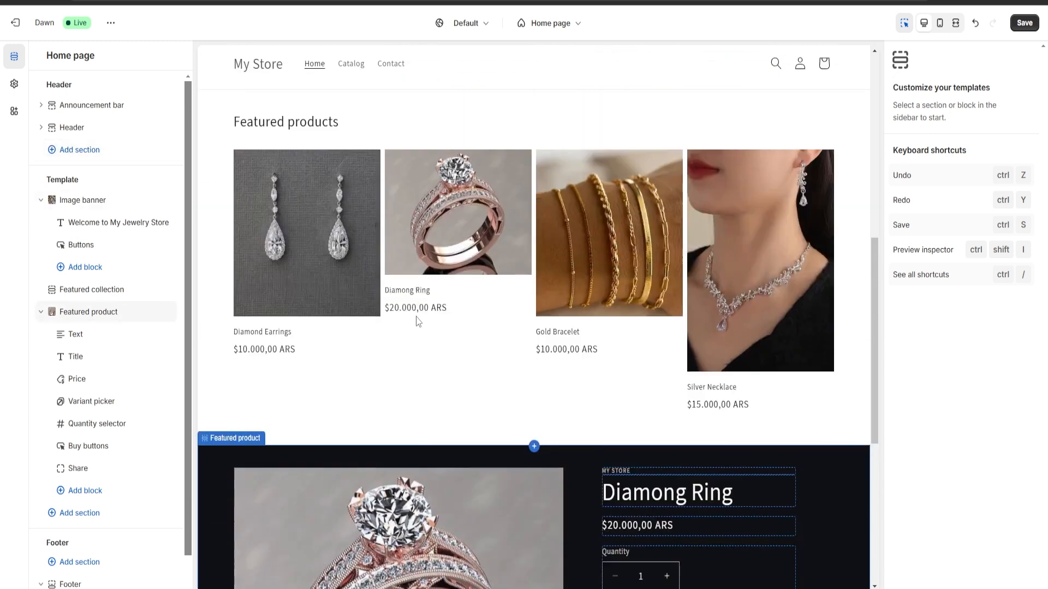
scroll(424, 389, "up", 1)
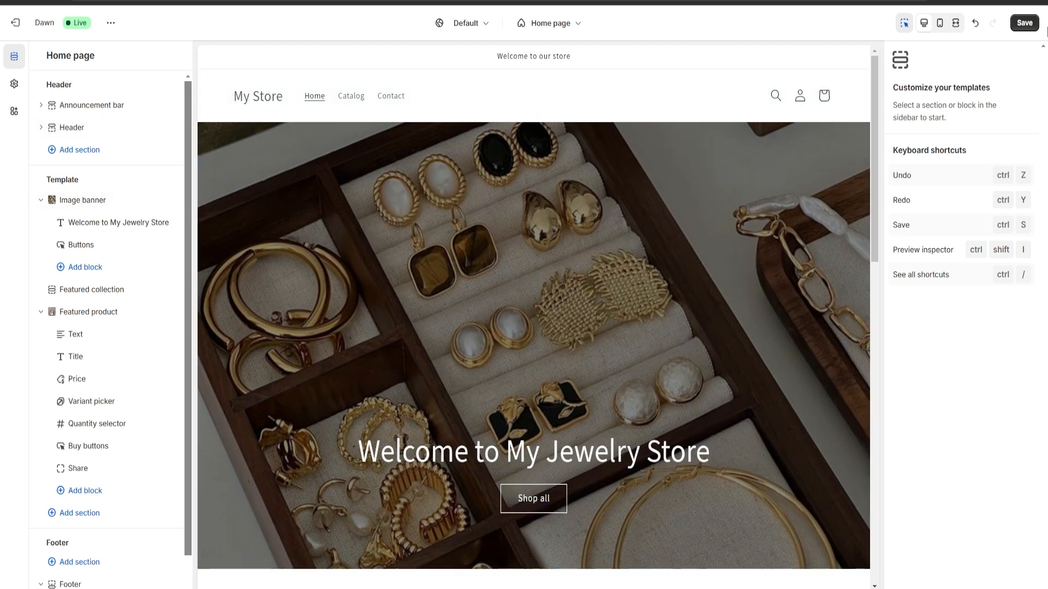
left_click(1023, 22)
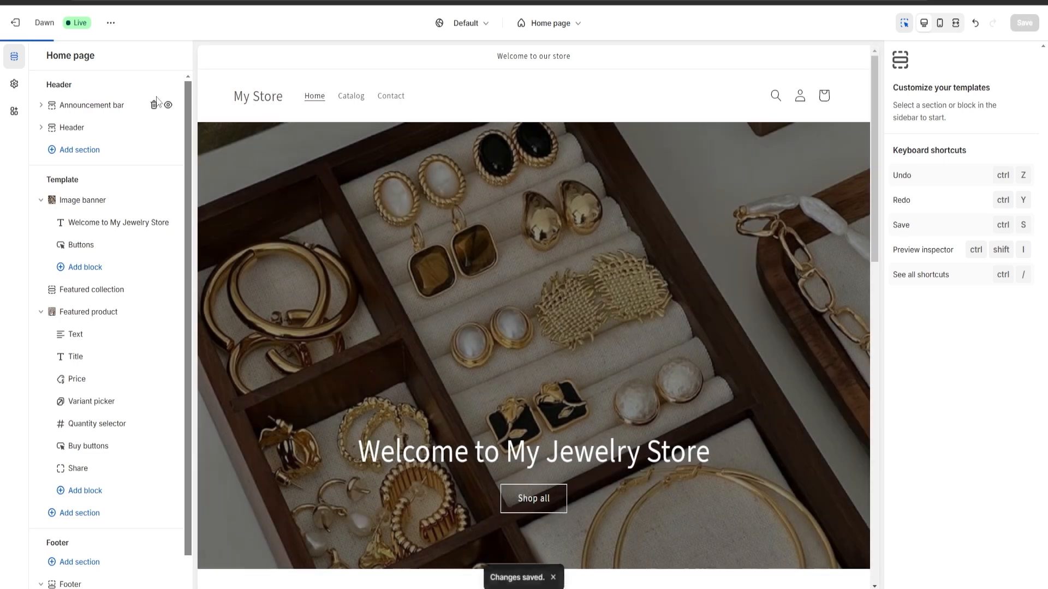
Step: Leave the theme editor and rename the store to Jewelry in the store profile, saving the change
left_click(16, 23)
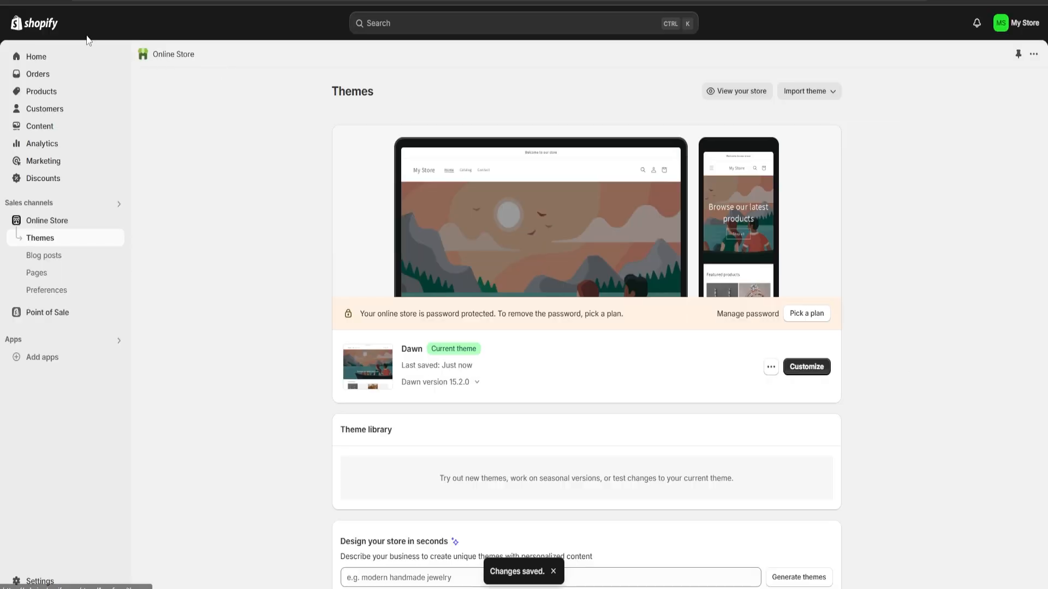
left_click(38, 57)
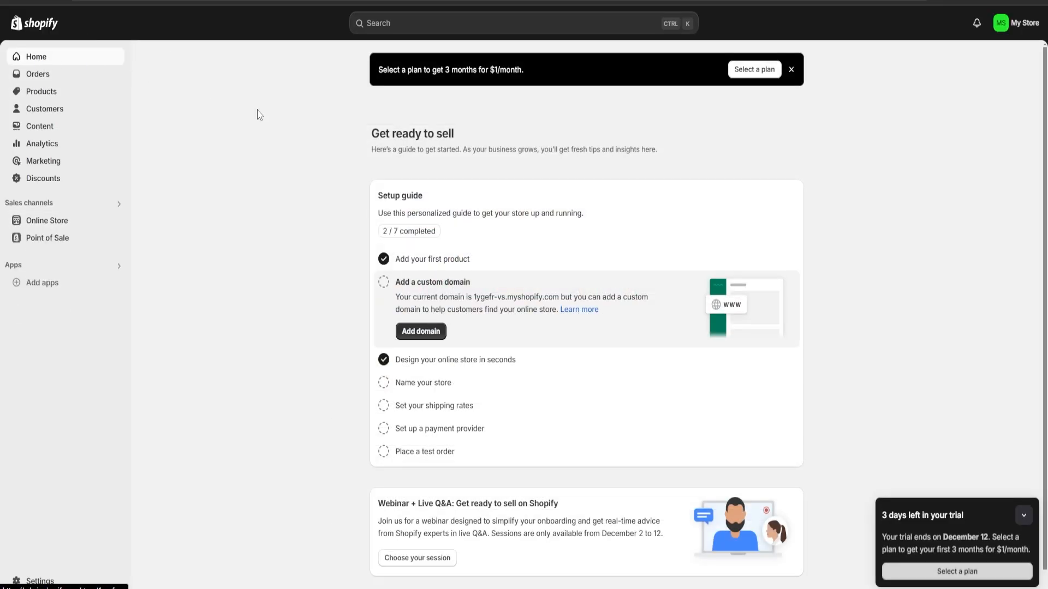
left_click(426, 385)
left_click(423, 377)
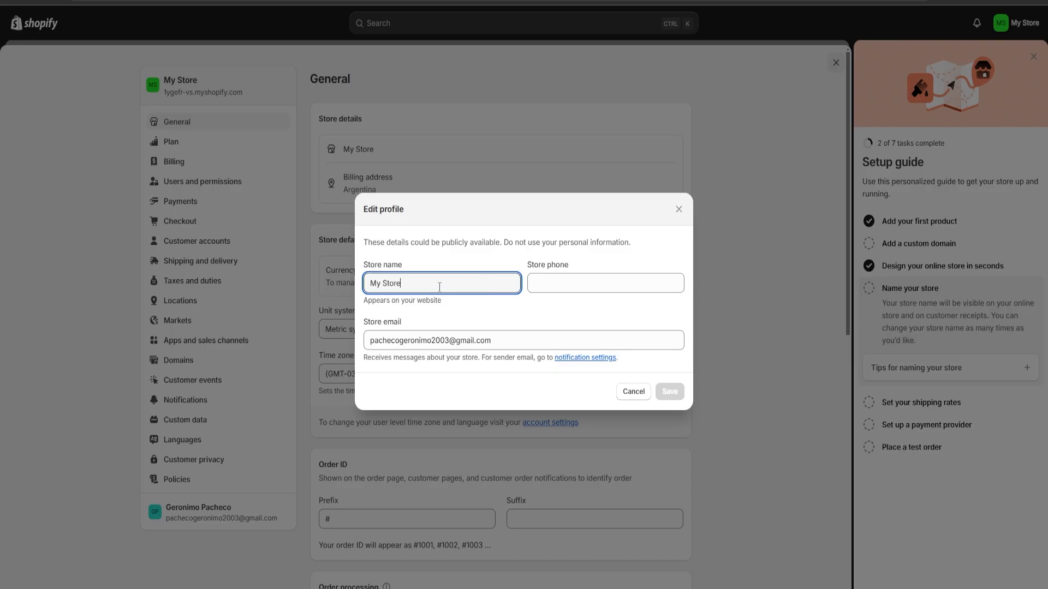
left_click_drag(439, 285, 367, 286)
type("Jewelry")
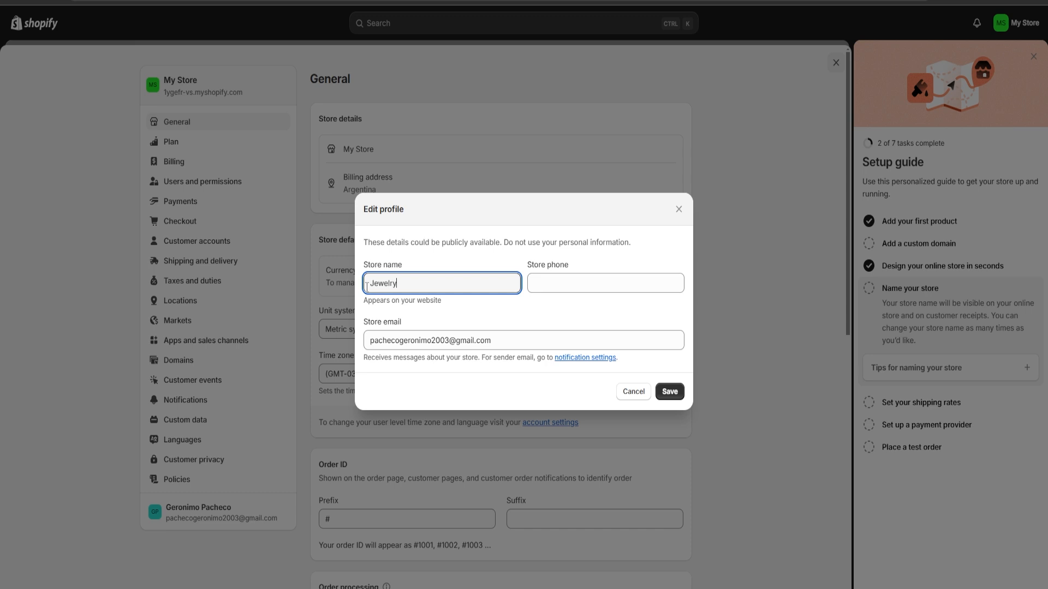
left_click(667, 395)
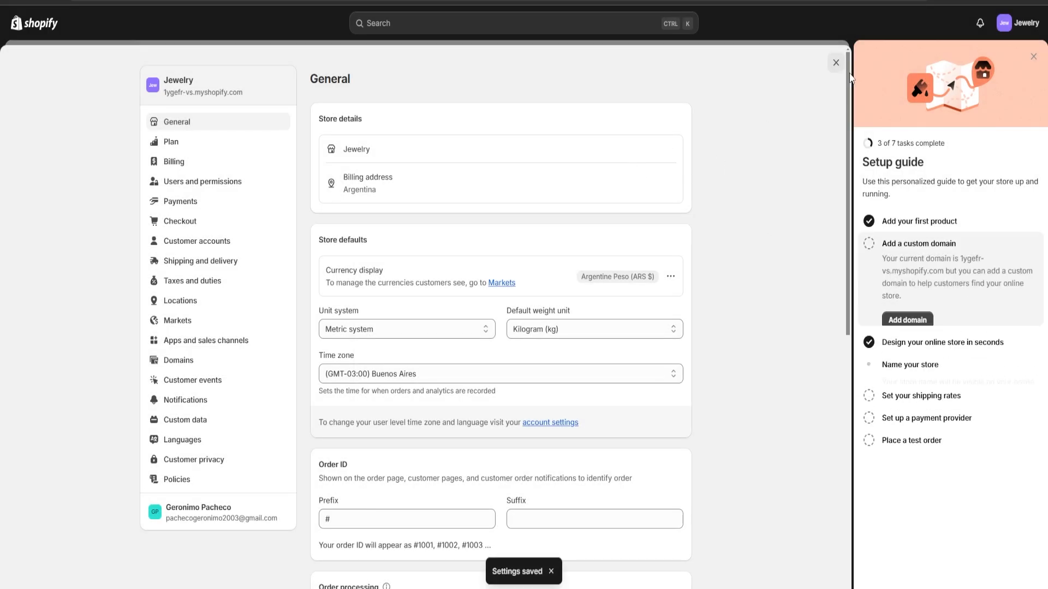
left_click(834, 64)
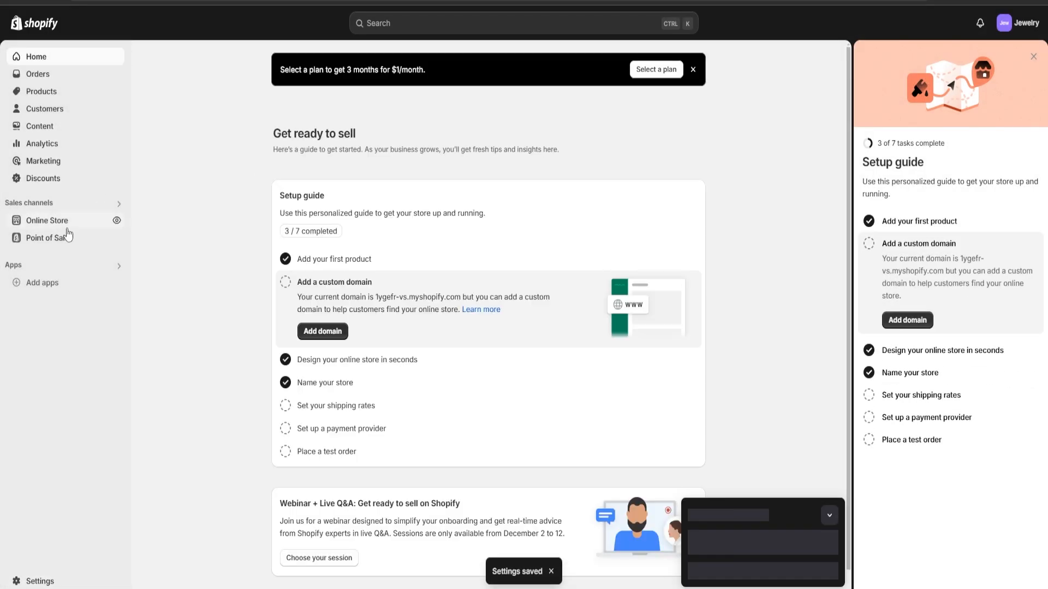
Step: Check the store name in the Dawn theme editor's header, and return to the Themes page with the setup guide closed
left_click(59, 221)
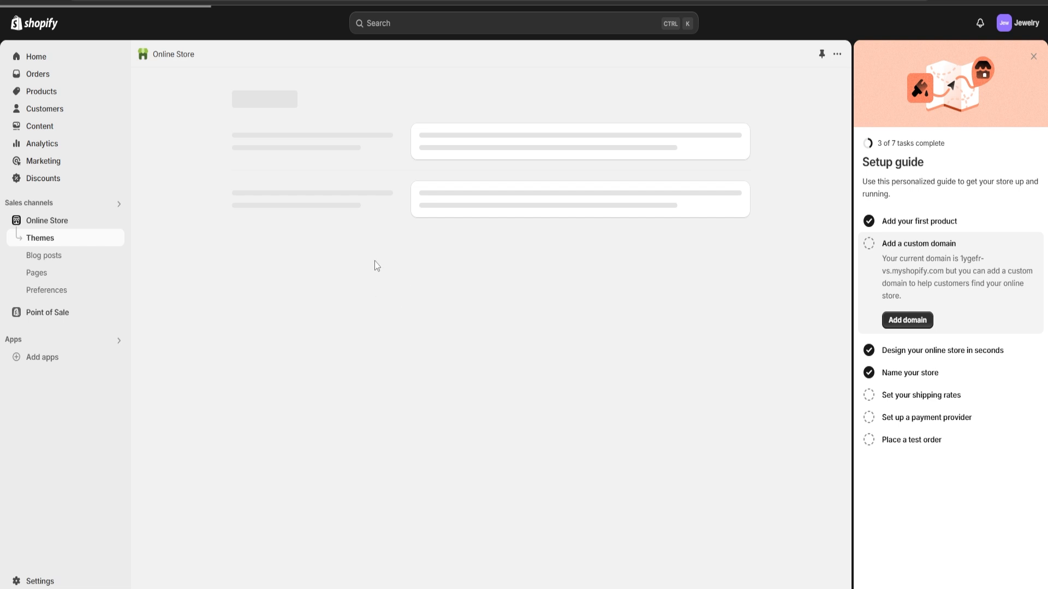
left_click(708, 367)
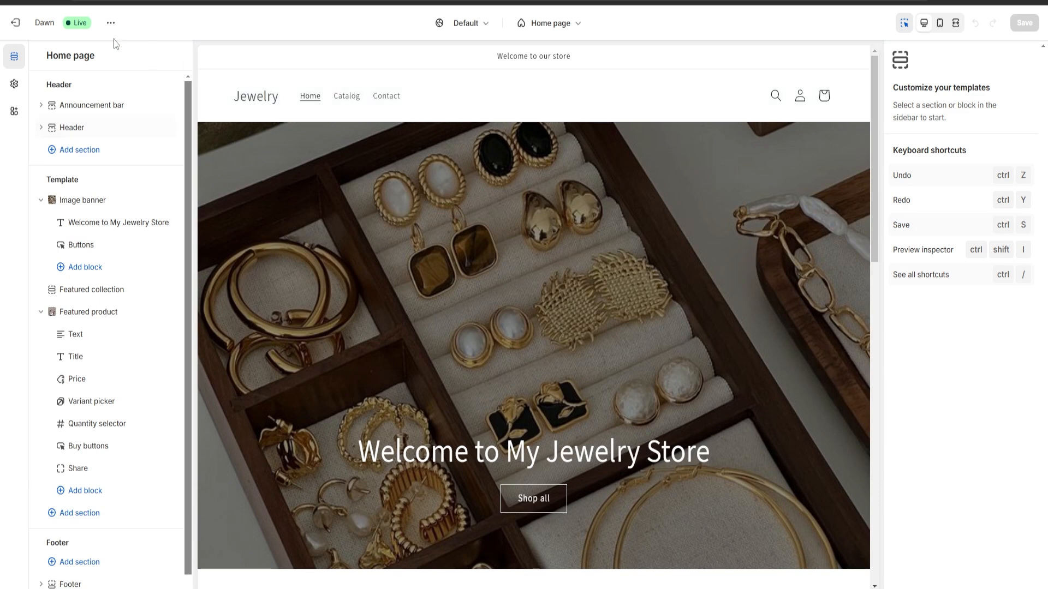
left_click(14, 25)
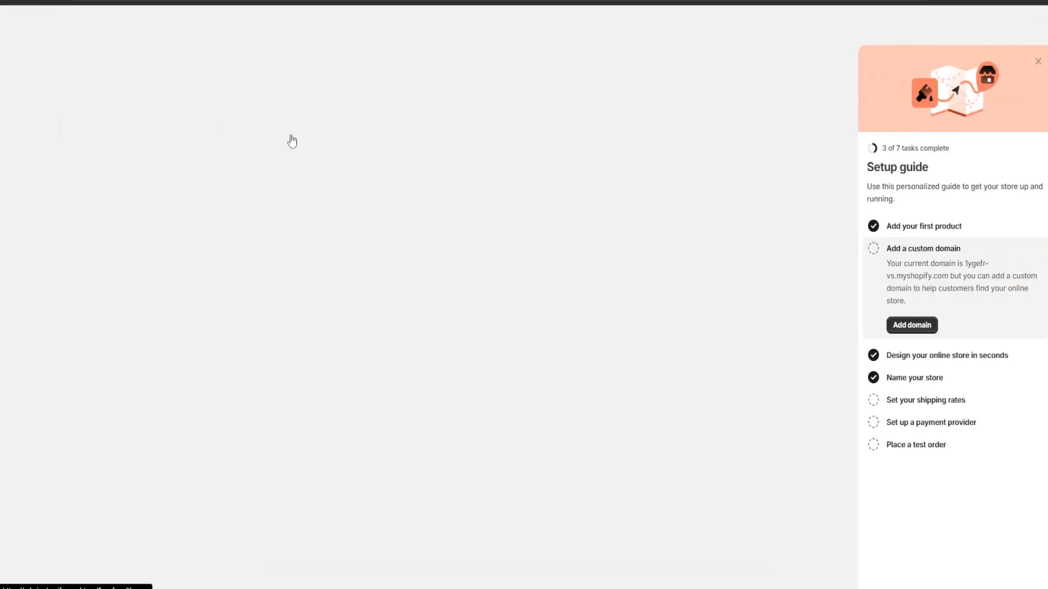
left_click(1033, 56)
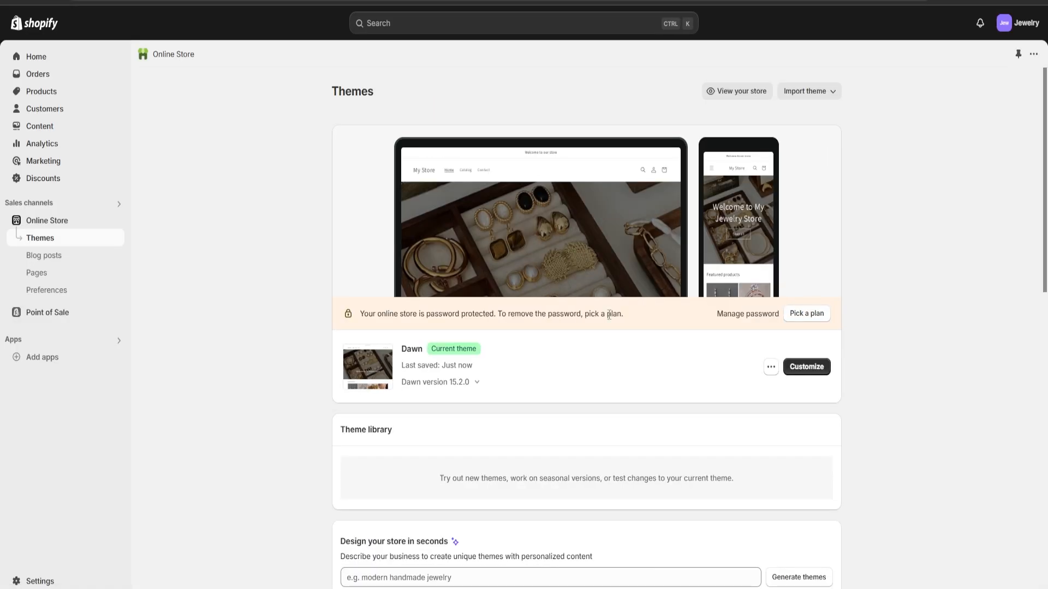
Step: Preview the Dawn theme's storefront and review the home page from the banner down to the featured product
scroll(559, 381, "down", 4)
scroll(758, 382, "up", 4)
left_click(770, 371)
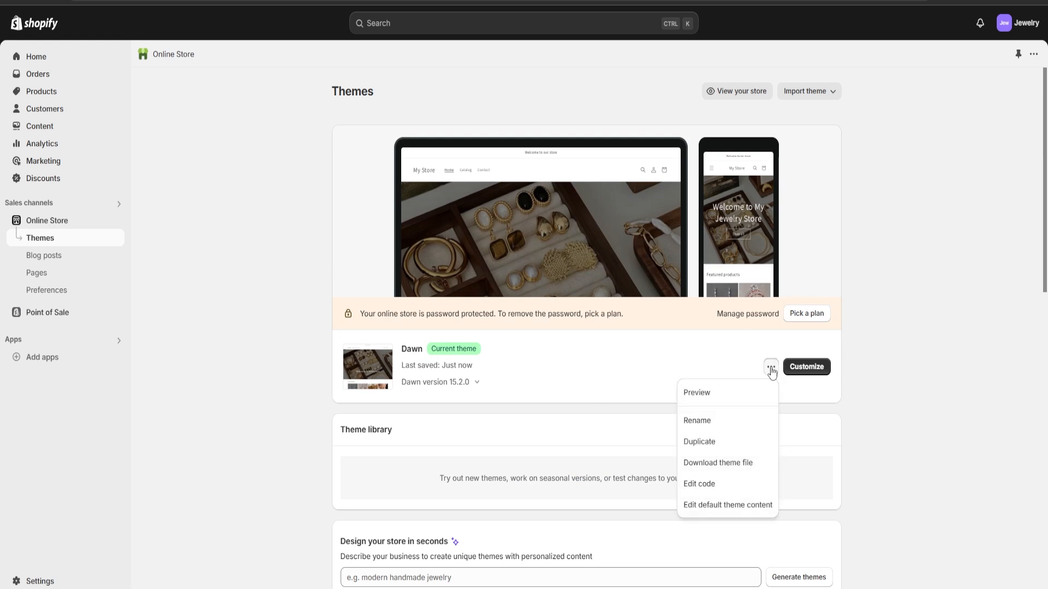
left_click(710, 394)
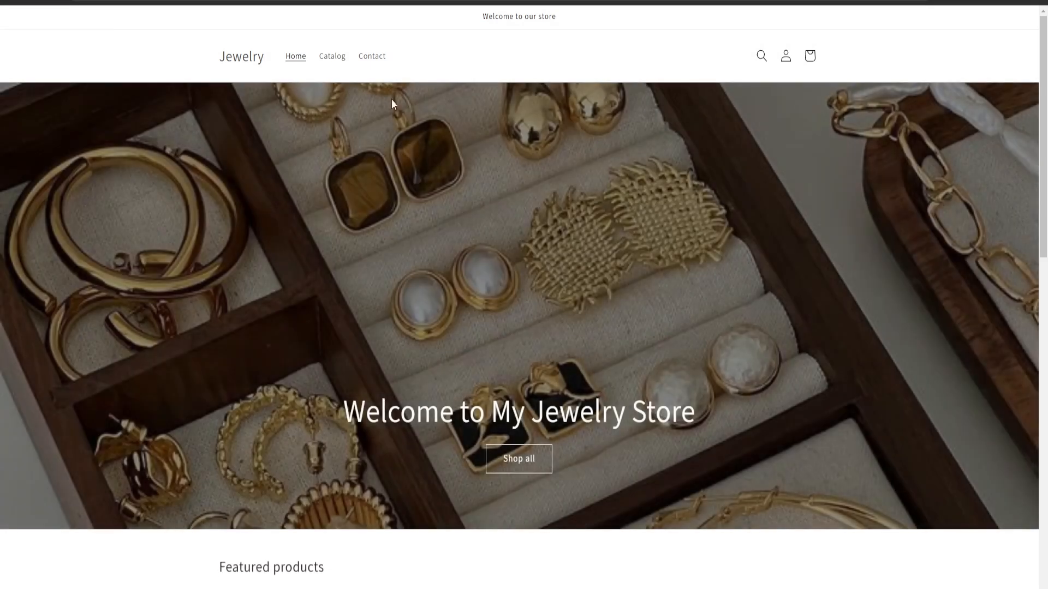
scroll(473, 288, "down", 15)
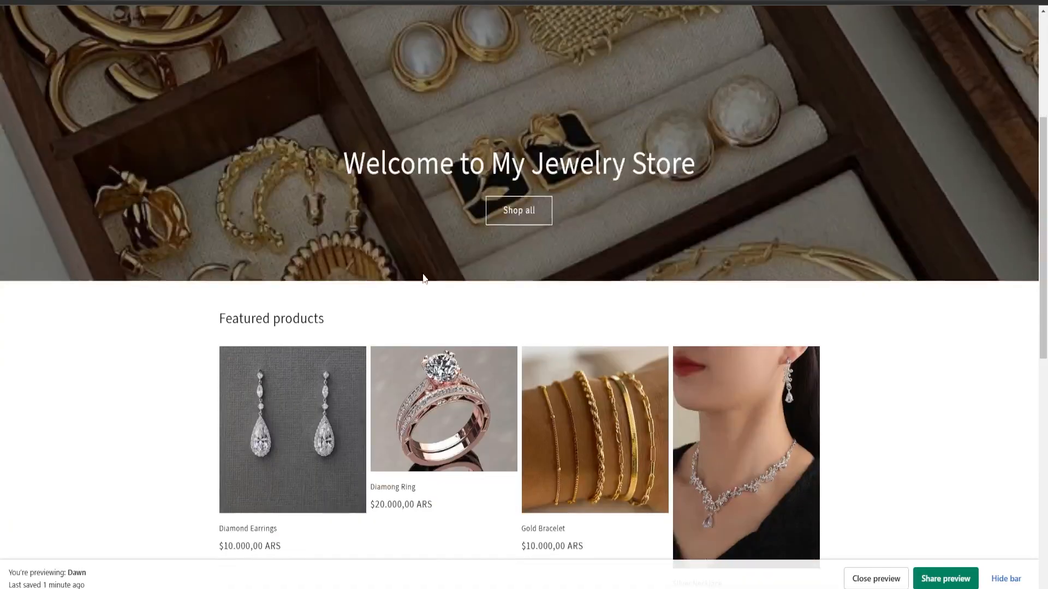
scroll(499, 344, "up", 7)
scroll(499, 343, "up", 7)
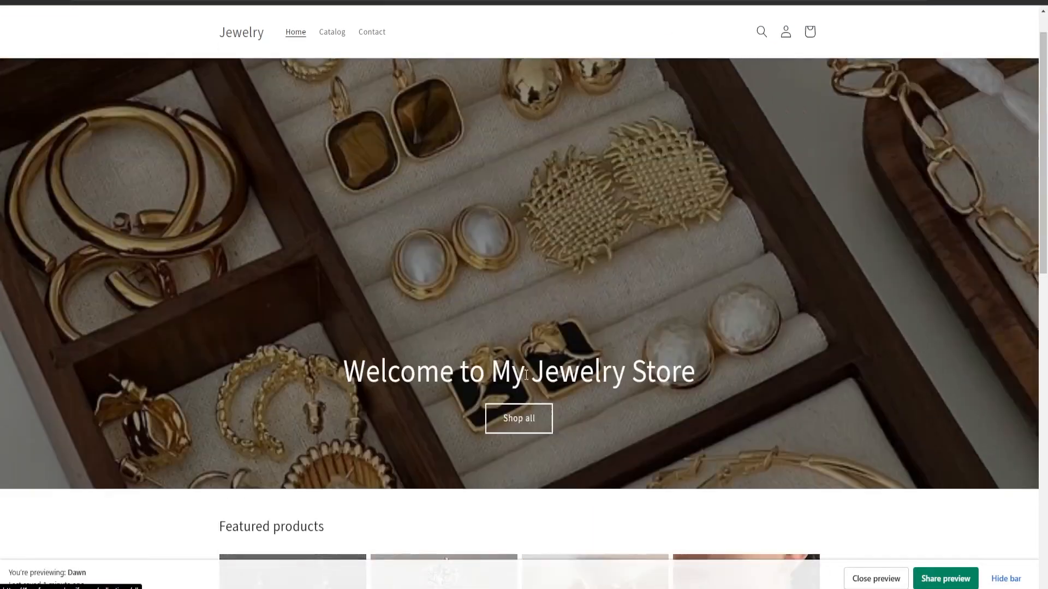
scroll(522, 349, "down", 14)
scroll(523, 346, "up", 15)
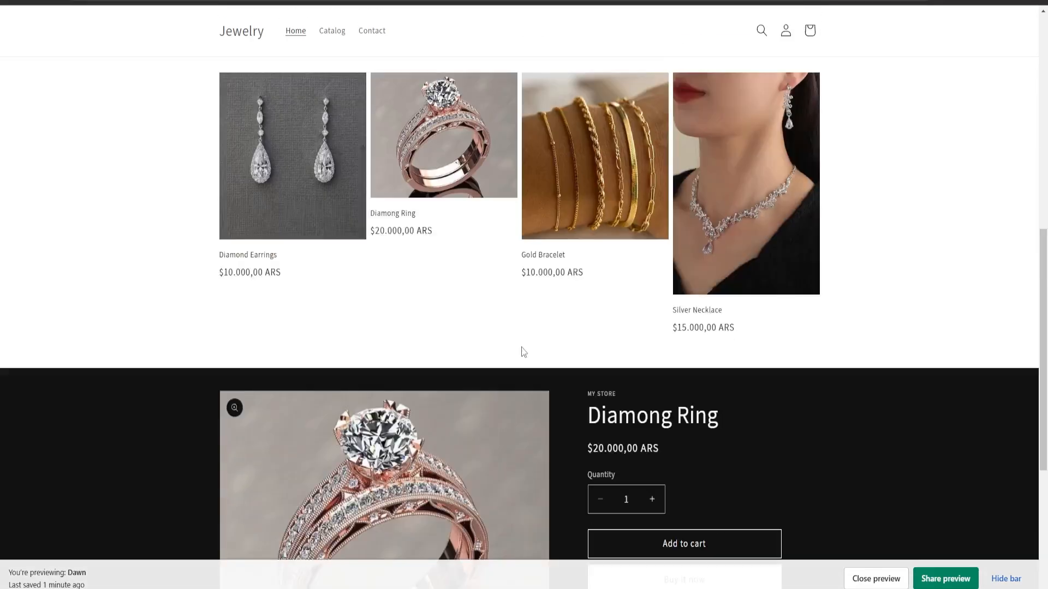
scroll(528, 346, "down", 14)
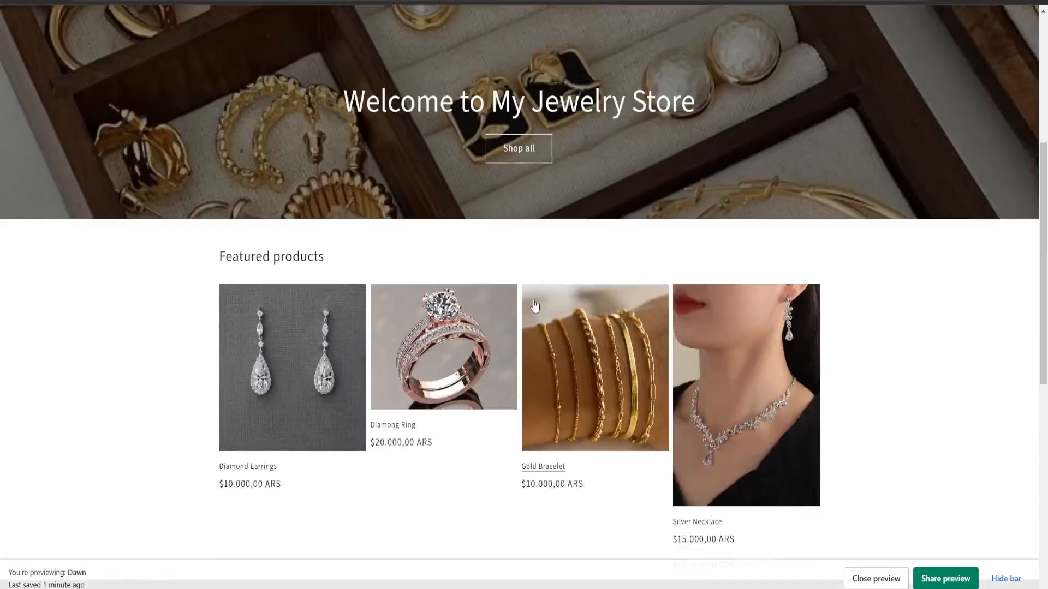
scroll(528, 346, "up", 15)
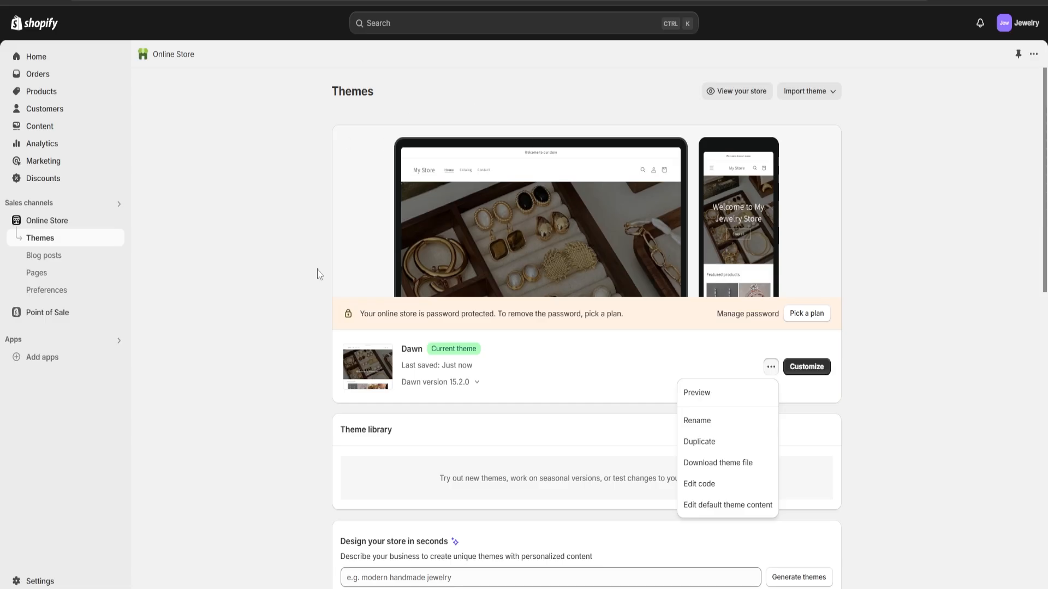
left_click(900, 328)
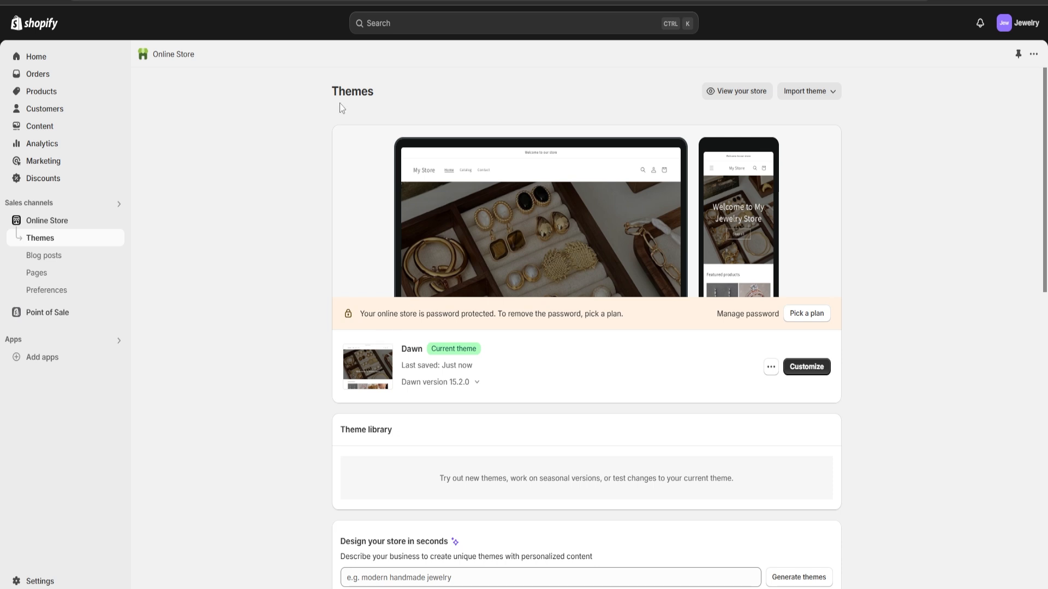
Step: Examine the store's analytics dashboard, including the sales, orders, average order value, customer and traffic source reports
left_click(58, 145)
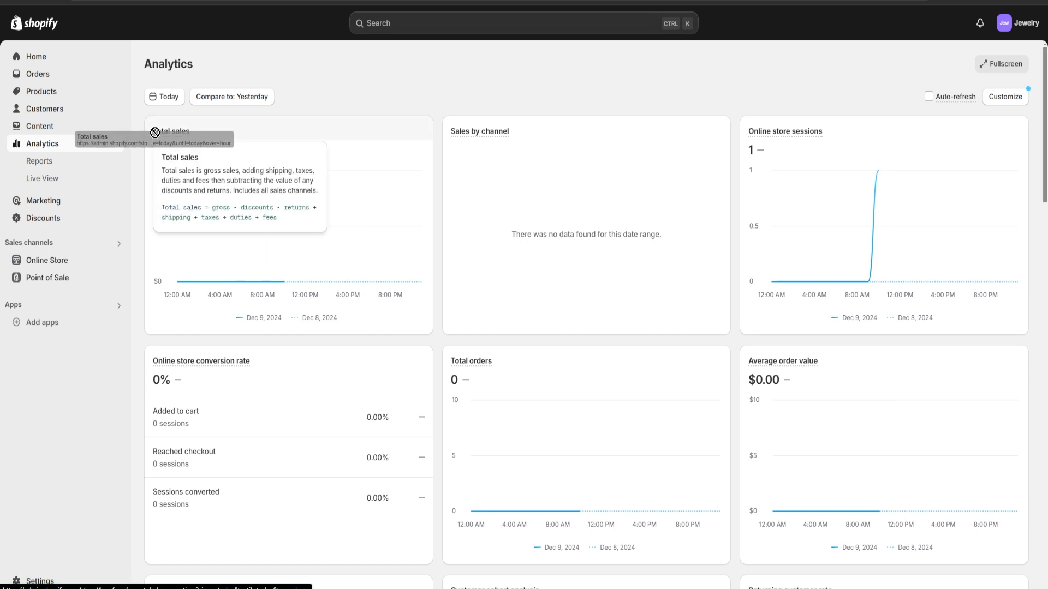
scroll(507, 246, "down", 3)
mouse_move(479, 179)
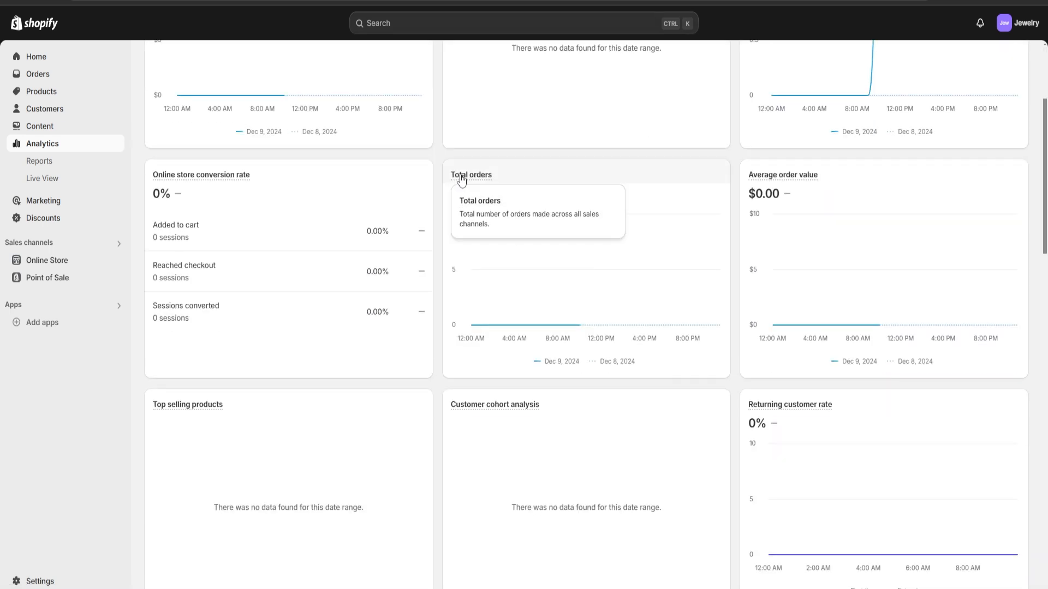
scroll(758, 218, "down", 2)
scroll(763, 207, "up", 2)
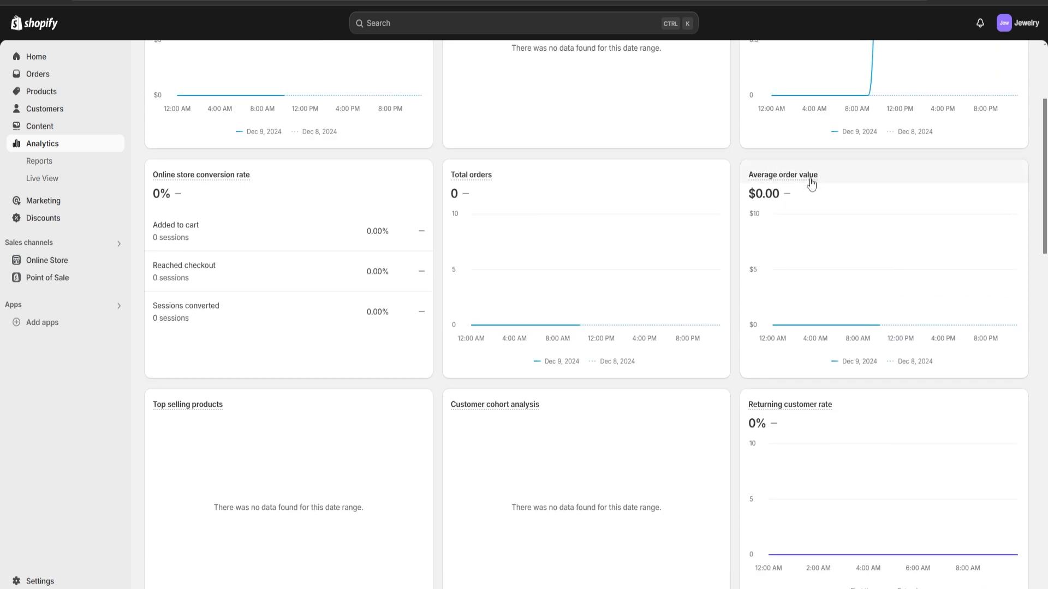
mouse_move(814, 188)
scroll(640, 374, "down", 3)
scroll(664, 362, "up", 4)
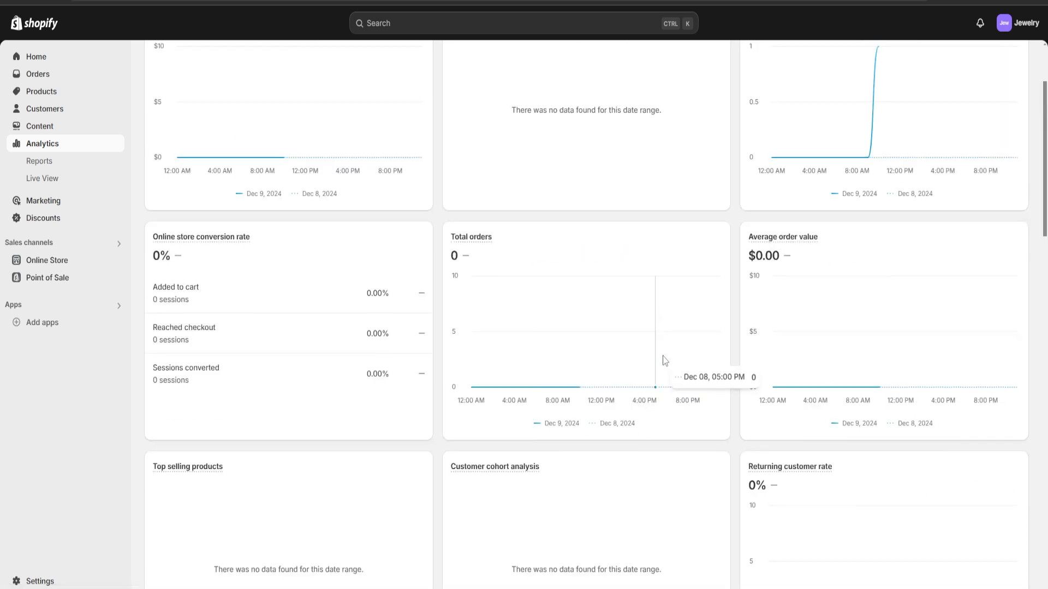
scroll(675, 346, "down", 12)
scroll(672, 317, "down", 1)
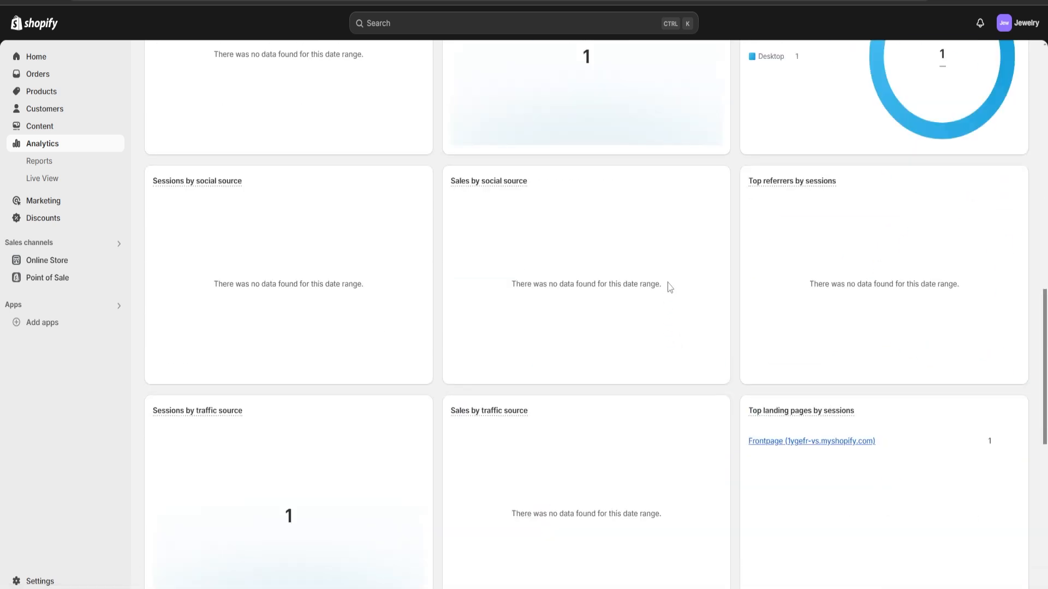
scroll(670, 287, "down", 3)
scroll(670, 288, "up", 20)
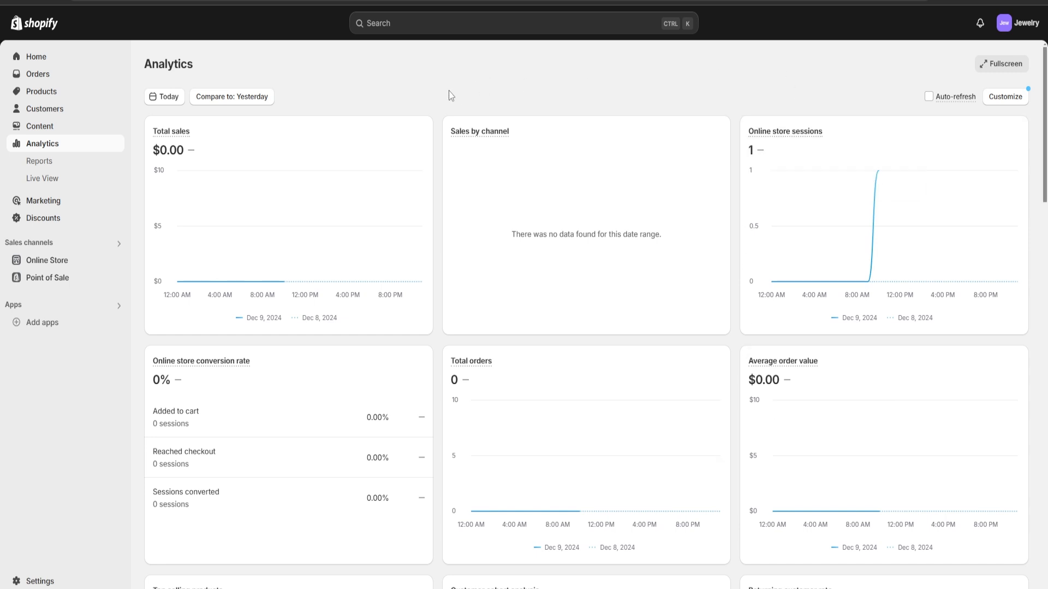
scroll(451, 95, "down", 10)
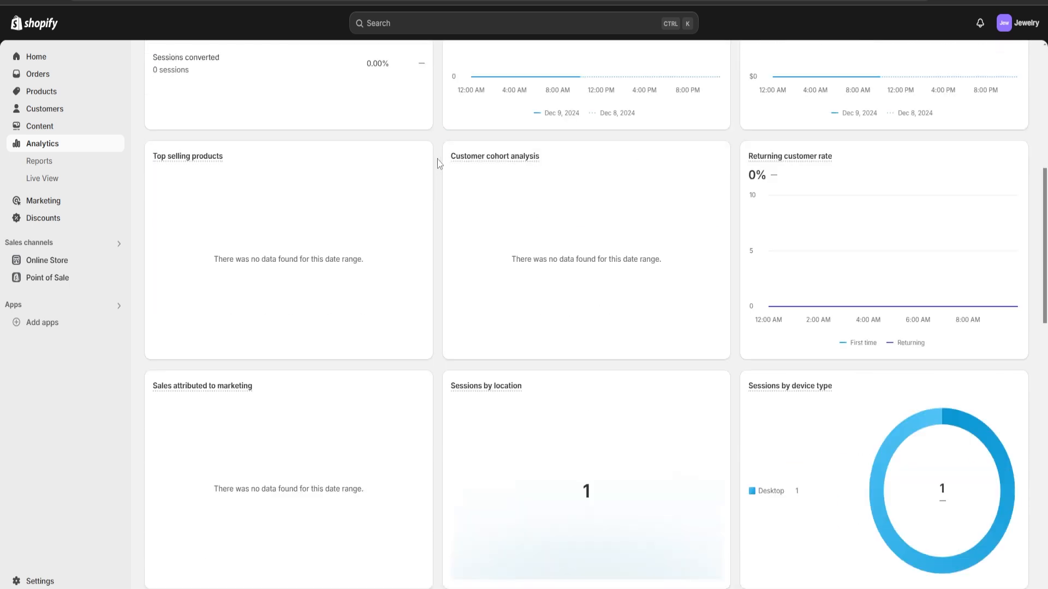
scroll(438, 213, "down", 4)
scroll(755, 334, "up", 15)
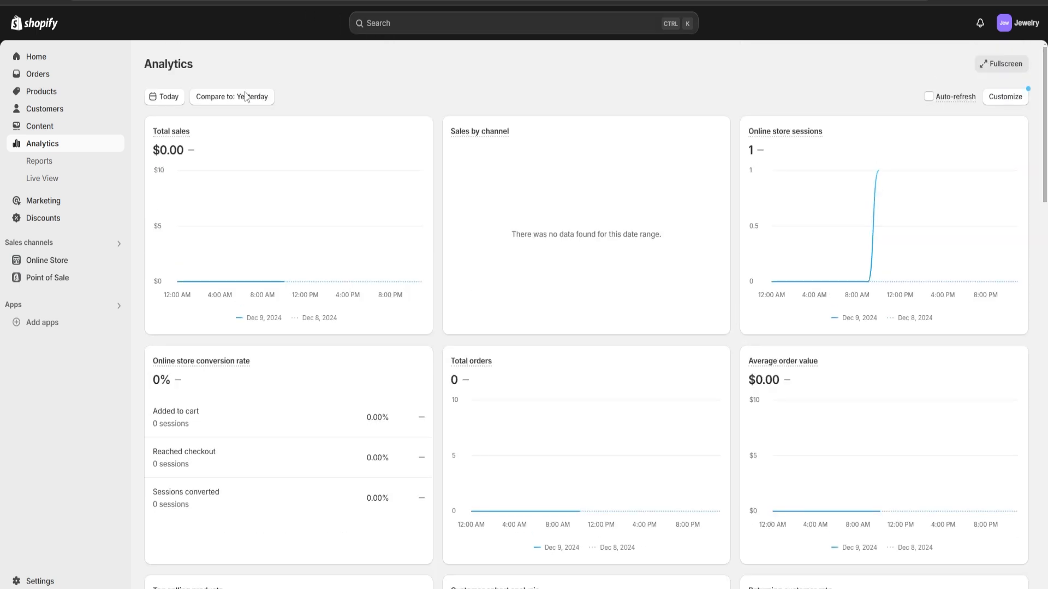
Step: Start a new Amount off products discount and review the options on its form
left_click(45, 219)
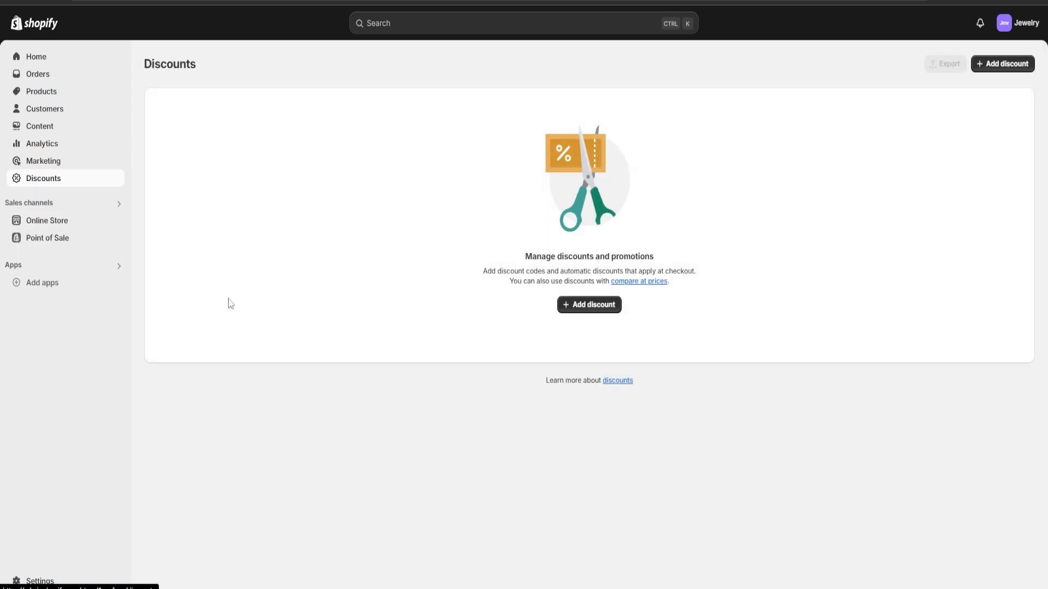
left_click(588, 307)
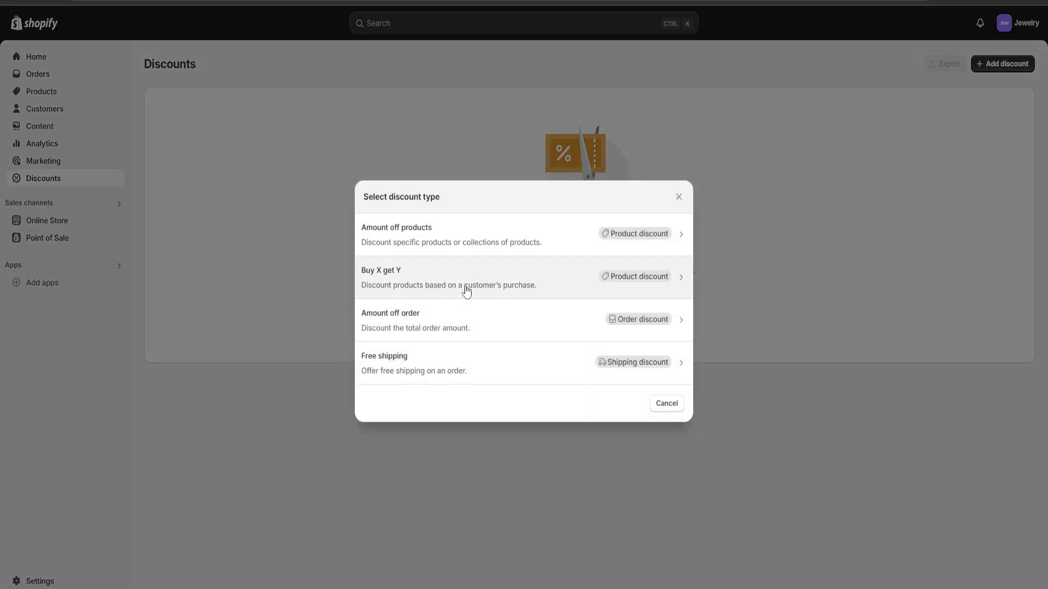
left_click(430, 239)
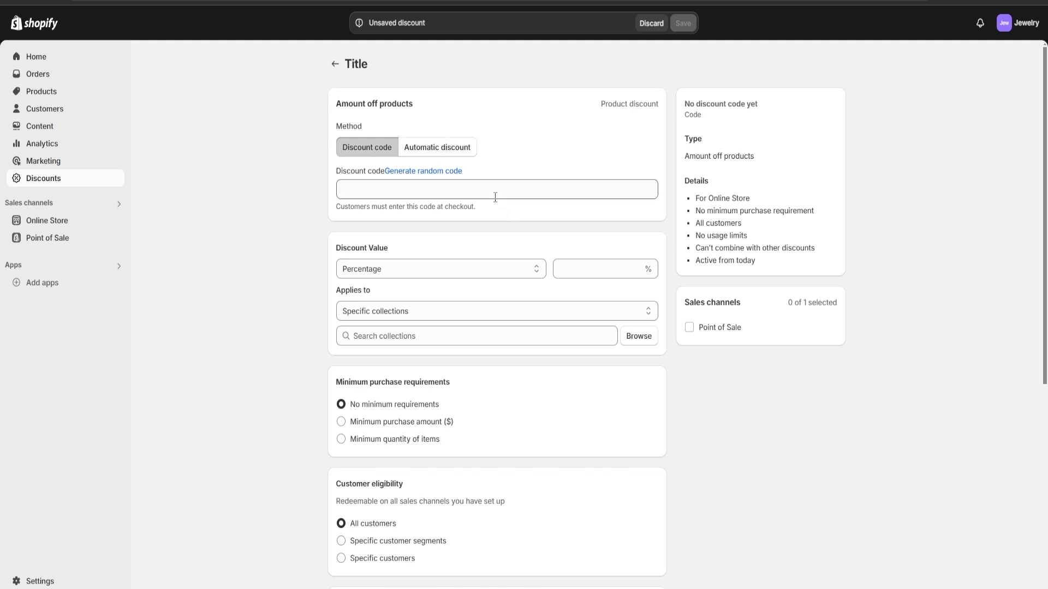
scroll(518, 252, "down", 5)
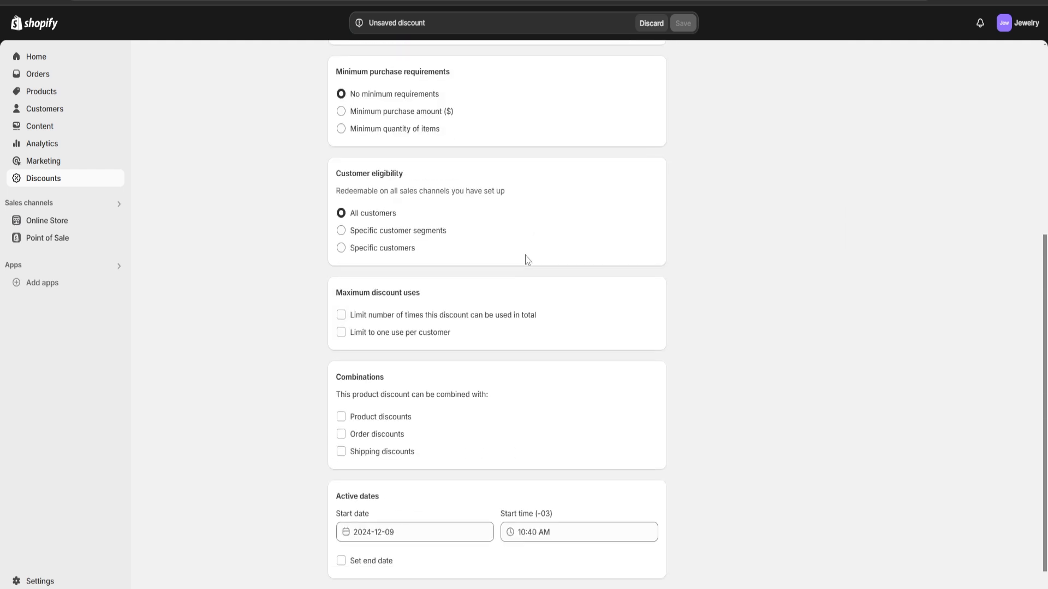
scroll(526, 260, "up", 5)
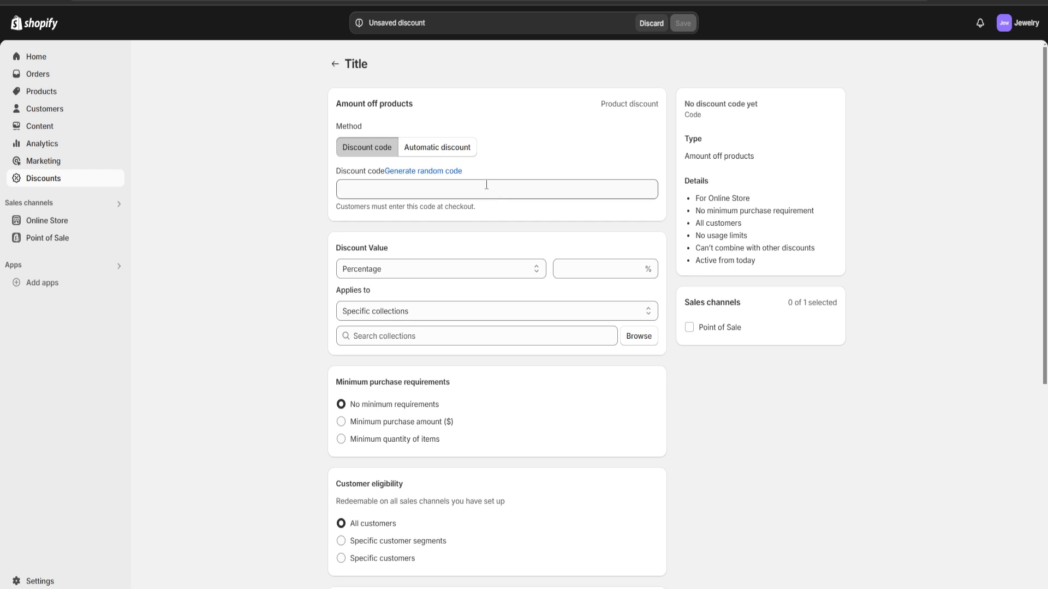
left_click(437, 172)
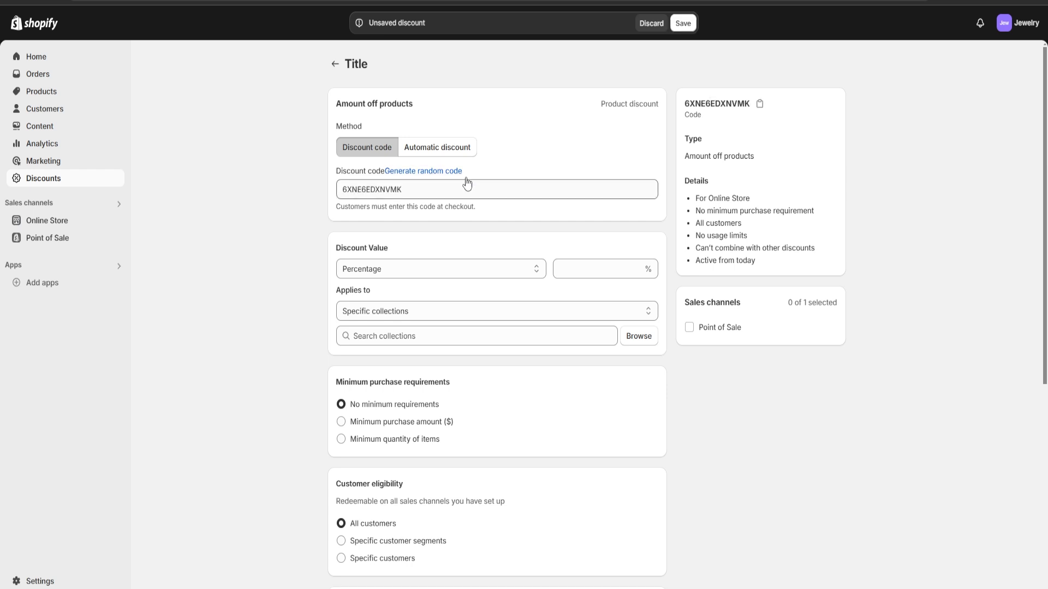
double_click(463, 187)
left_click(463, 187)
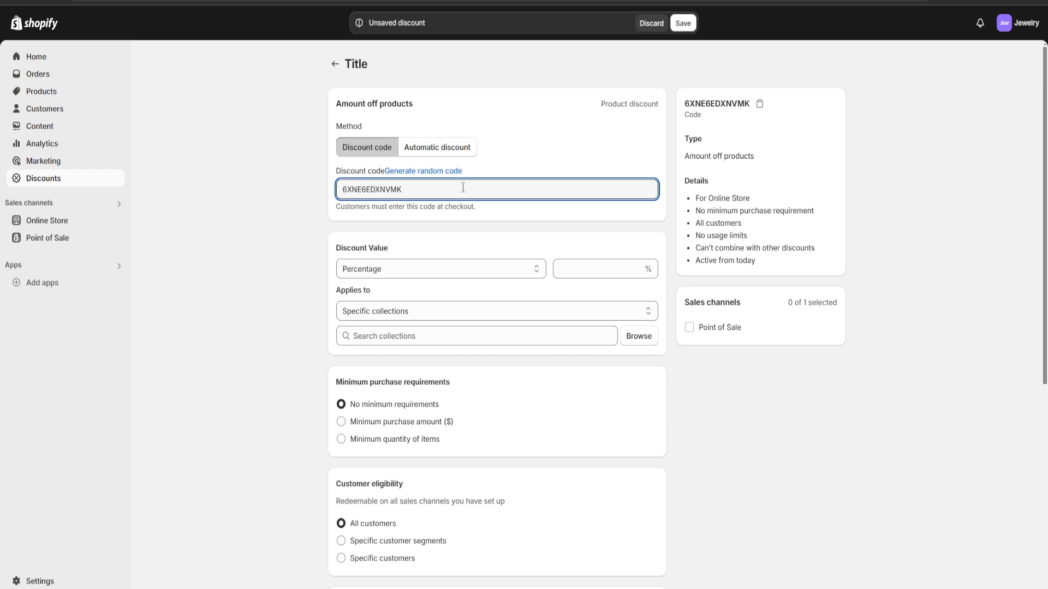
left_click_drag(462, 187, 283, 195)
key("BackSpace")
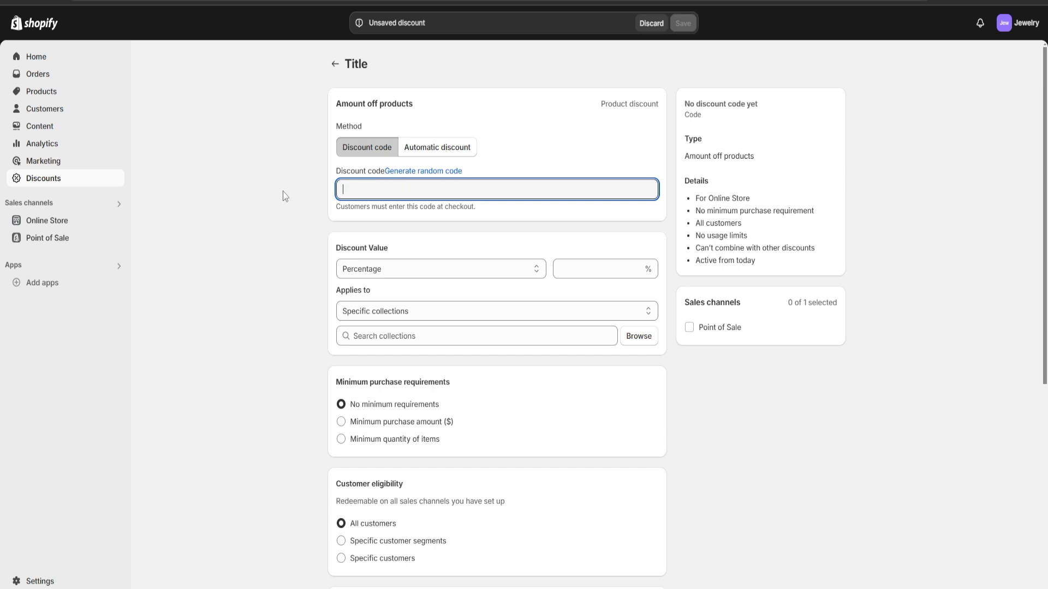
Step: Enter Jewelry101 as the discount code customers must use at checkout
type("J")
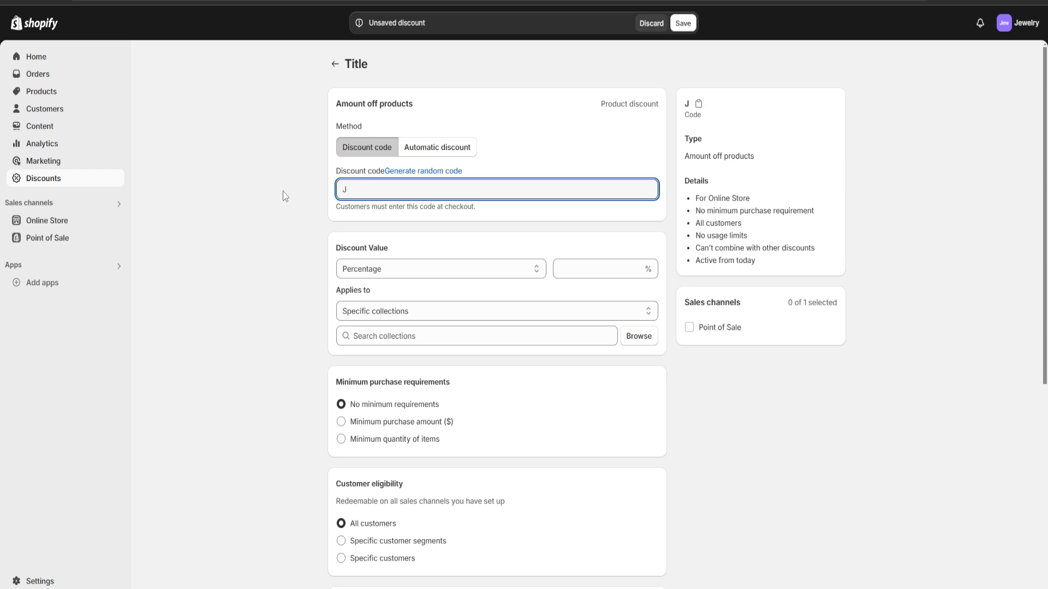
type("ewelry101")
left_click(289, 219)
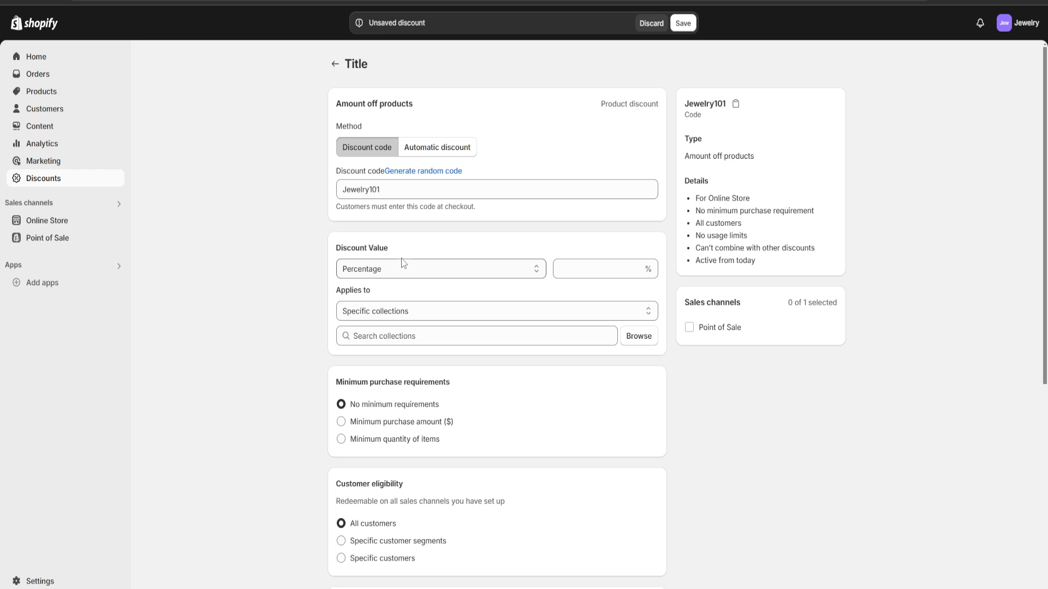
Step: Set the discount value to a percentage of 10%
scroll(420, 267, "down", 1)
scroll(437, 270, "up", 1)
left_click(447, 265)
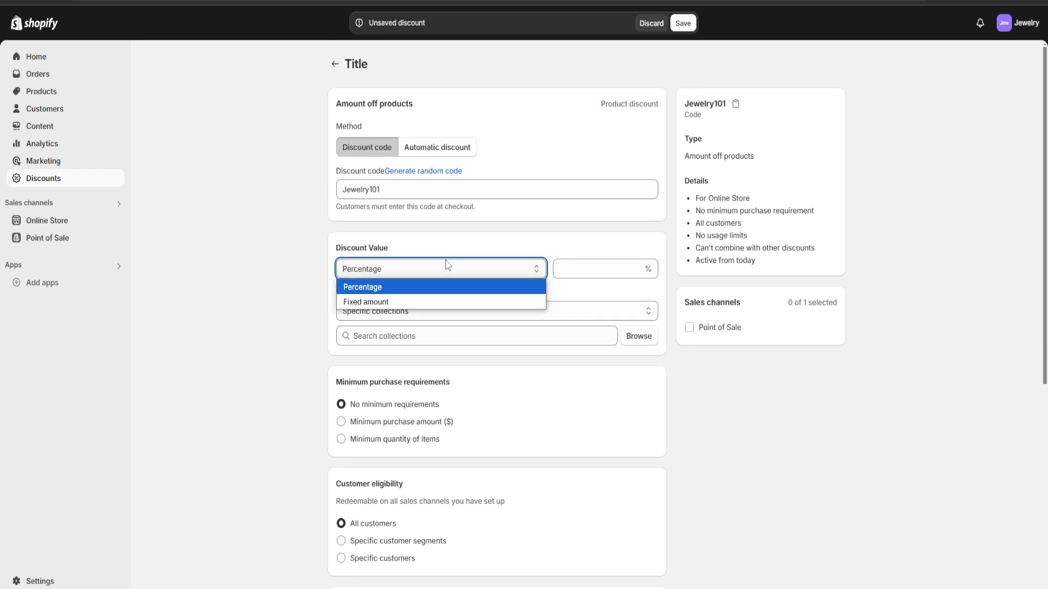
left_click(381, 288)
left_click(574, 271)
type("10")
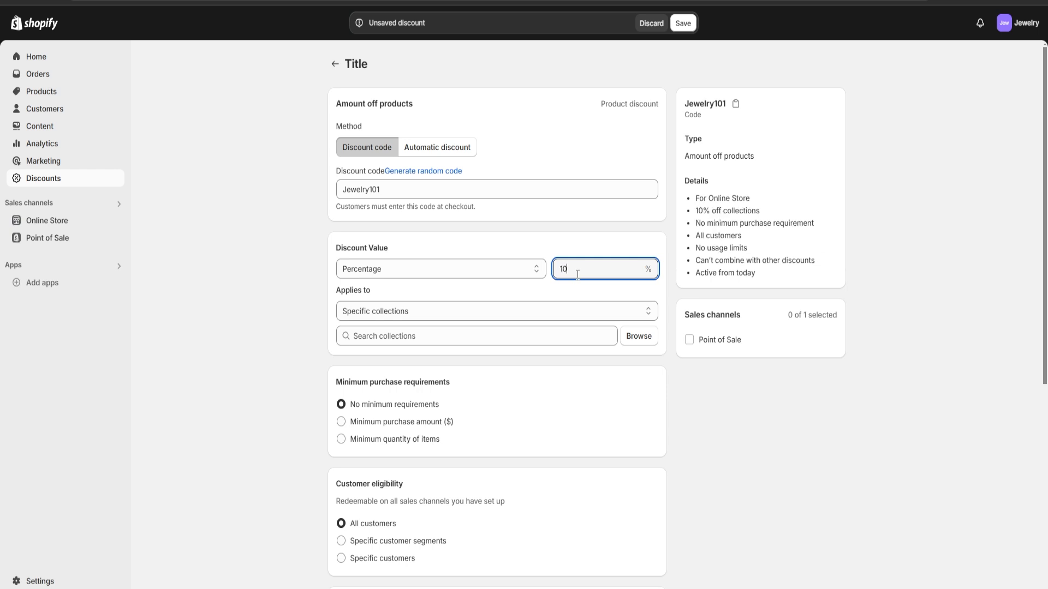
left_click(224, 343)
Step: Apply the discount to the Home page collection
scroll(550, 286, "down", 1)
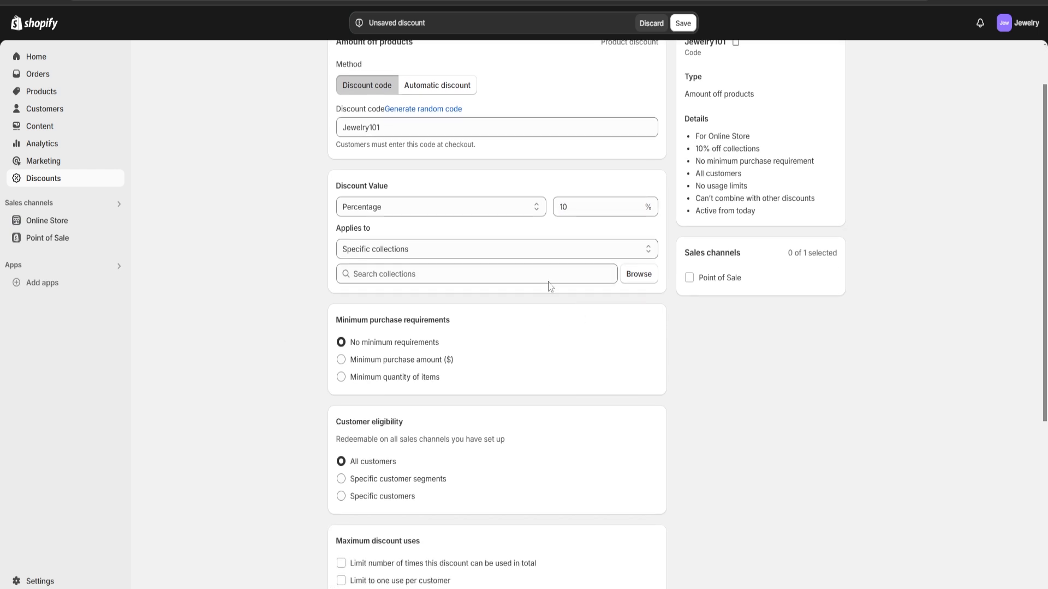
mouse_move(369, 231)
left_mouse_down()
mouse_move(323, 227)
mouse_move(376, 226)
left_mouse_up()
left_click(371, 229)
left_click(377, 228)
left_click(637, 276)
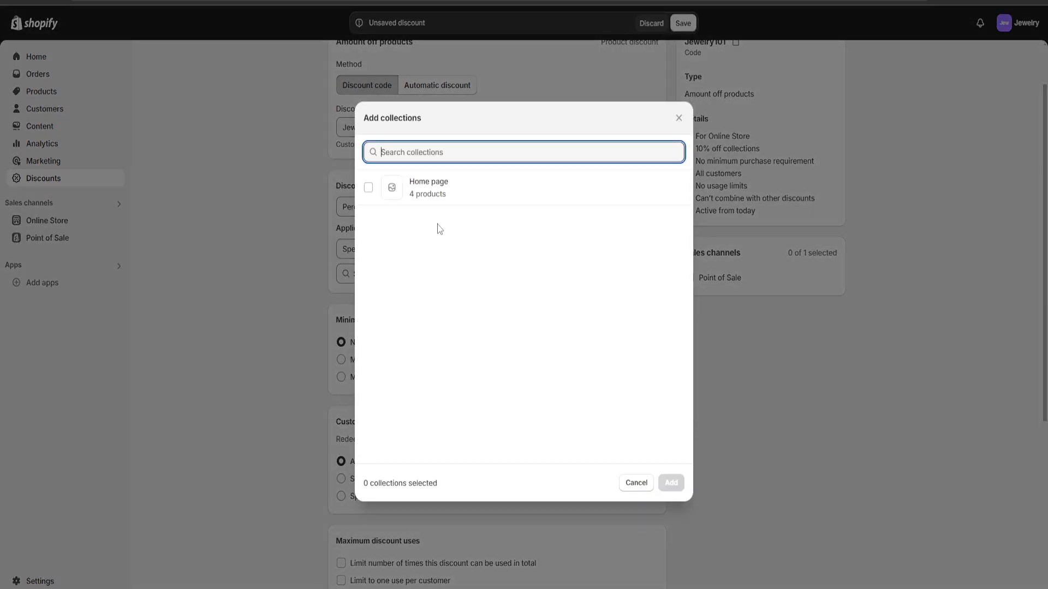
left_click(368, 188)
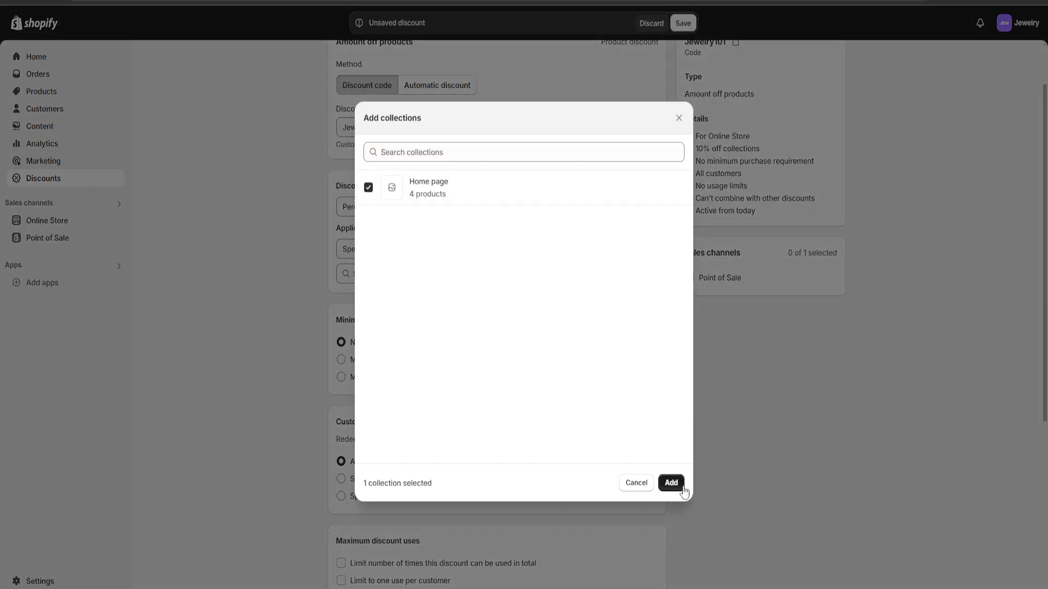
left_click(671, 484)
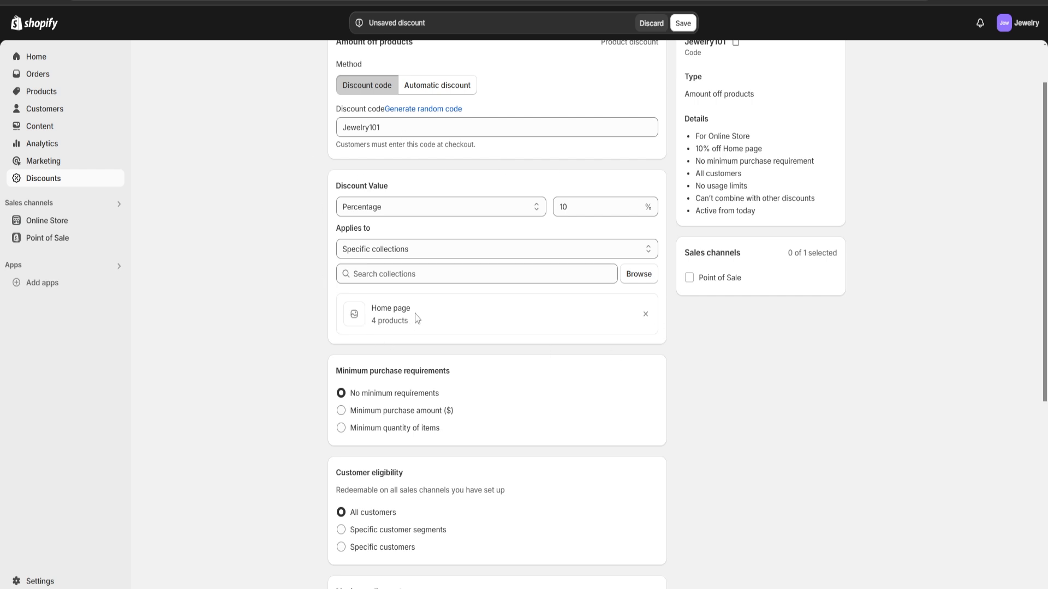
Step: Review the discount's minimum purchase requirements, customer eligibility, maximum uses and combinations settings
scroll(428, 322, "down", 3)
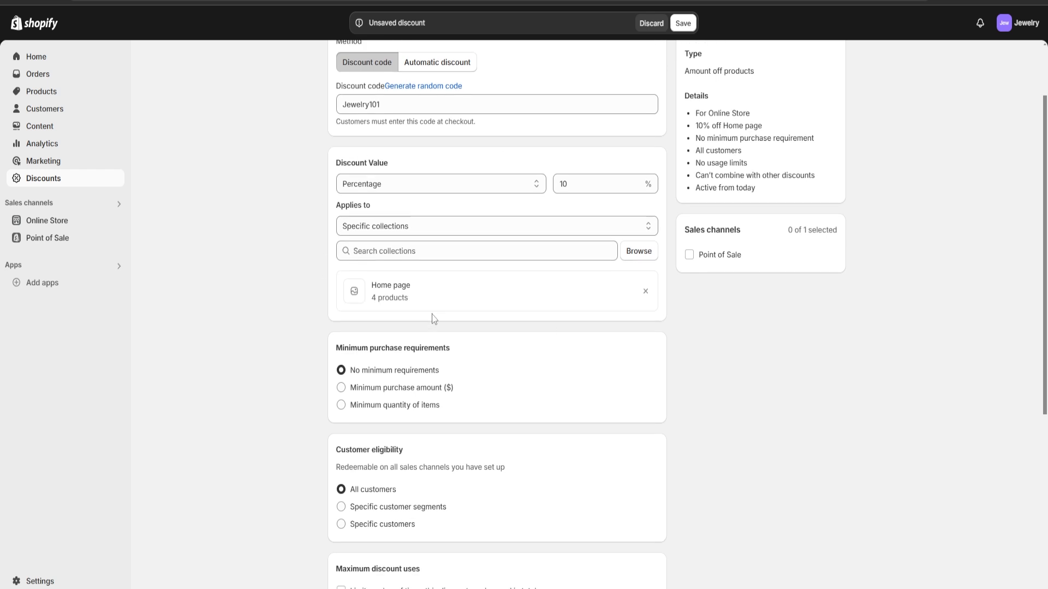
left_click_drag(334, 191, 479, 198)
left_click(479, 199)
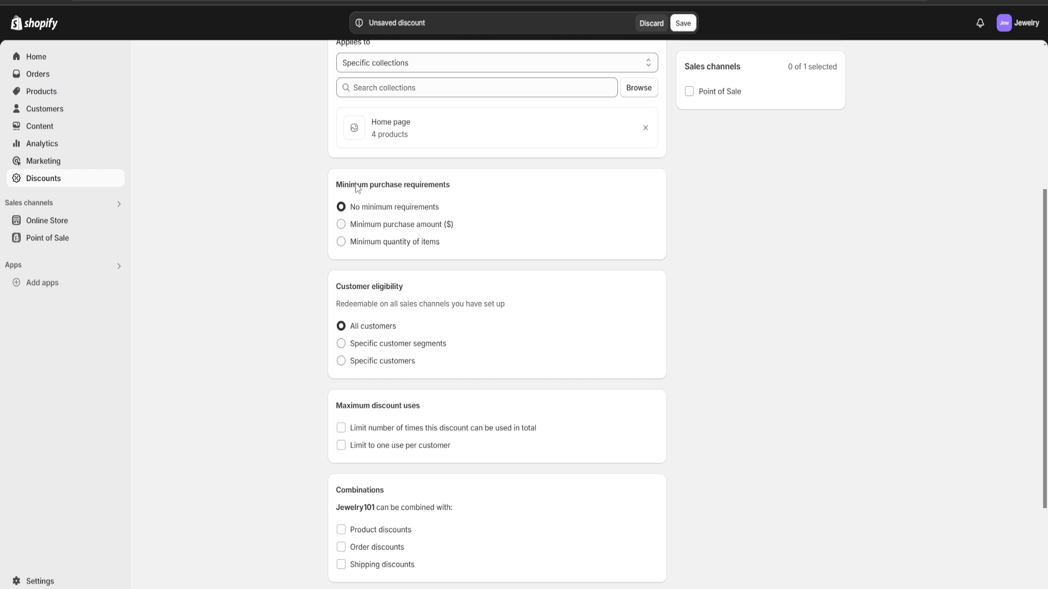
left_click_drag(333, 190, 457, 191)
left_click(479, 257)
scroll(495, 275, "down", 1)
scroll(494, 281, "down", 2)
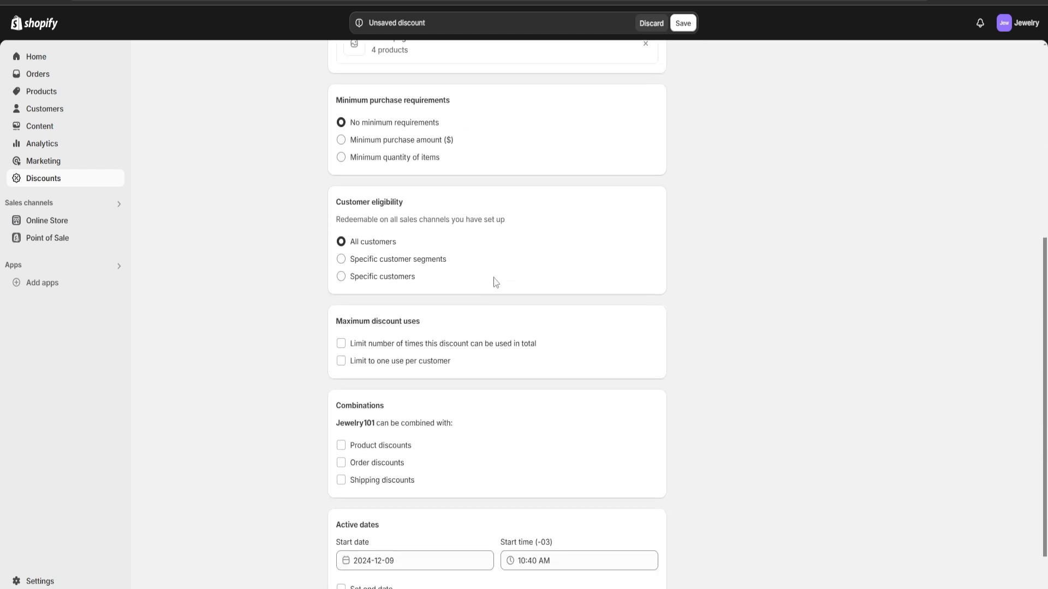
scroll(478, 278, "up", 1)
scroll(480, 279, "down", 2)
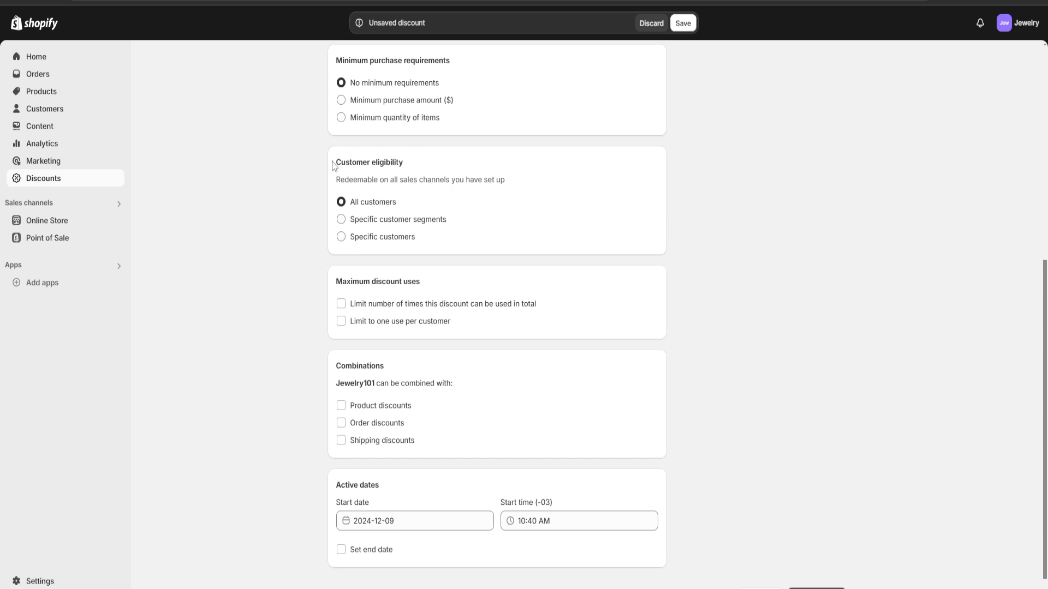
left_click_drag(332, 163, 410, 165)
left_click(515, 250)
scroll(443, 245, "down", 1)
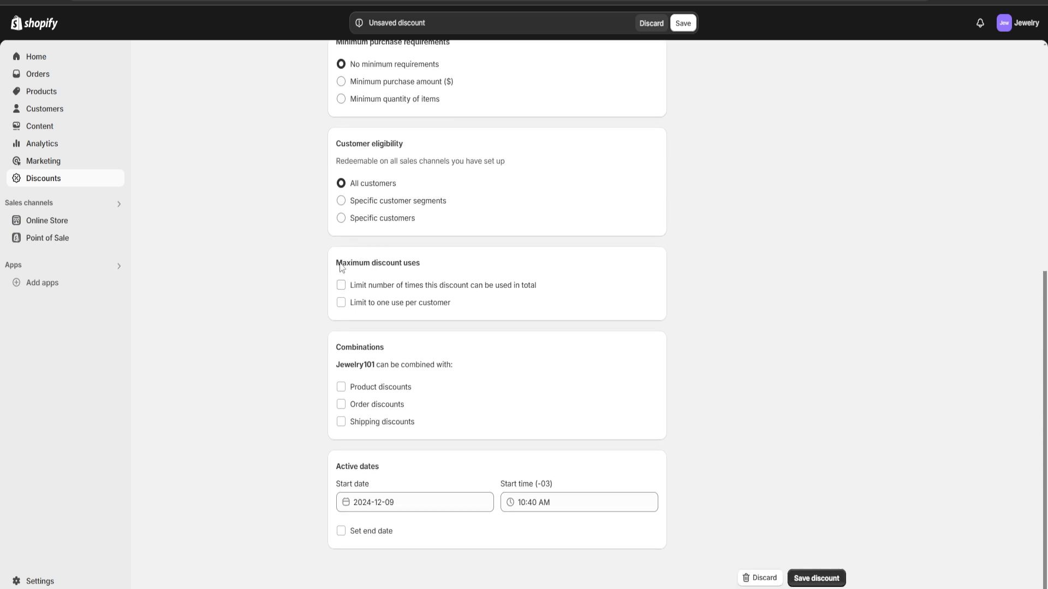
left_click_drag(335, 263, 423, 264)
left_click(440, 266)
left_click_drag(337, 347, 405, 350)
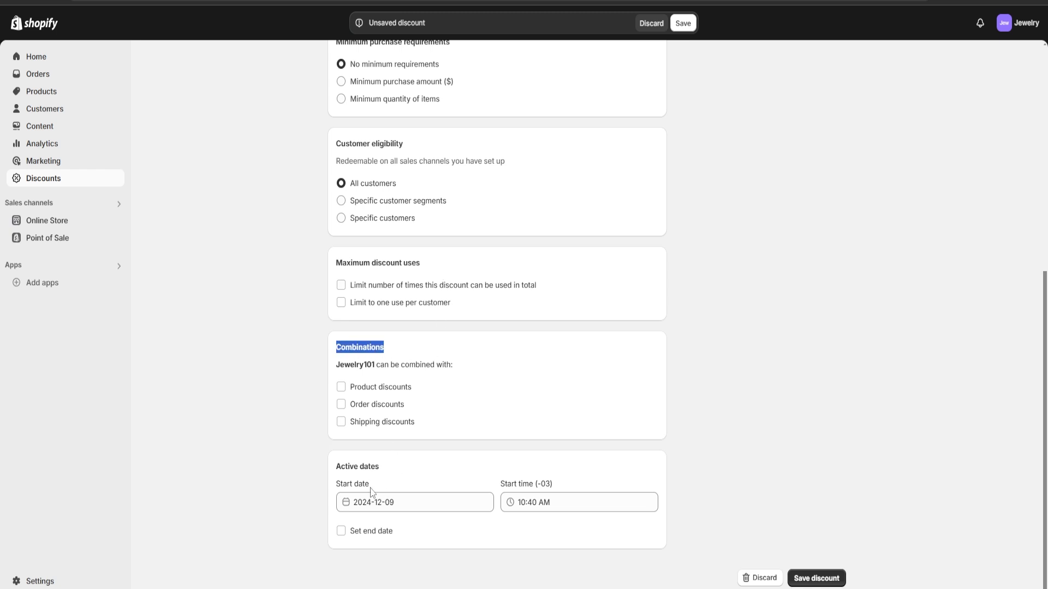
Step: Give the discount an end date of 2024-12-16, then save it and leave its page
left_click(341, 532)
scroll(442, 469, "down", 2)
left_click(413, 524)
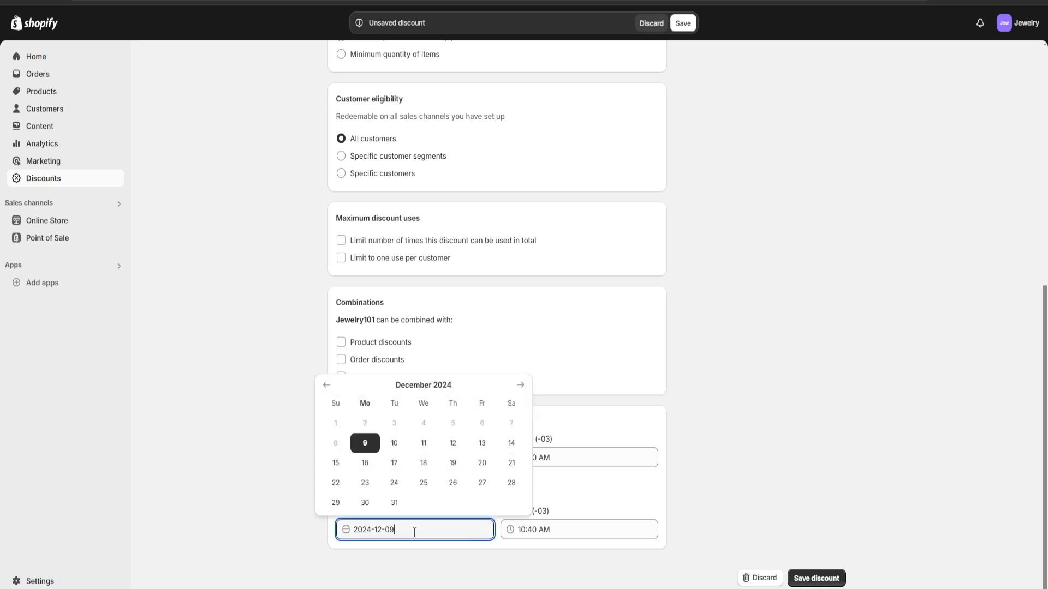
left_click(364, 462)
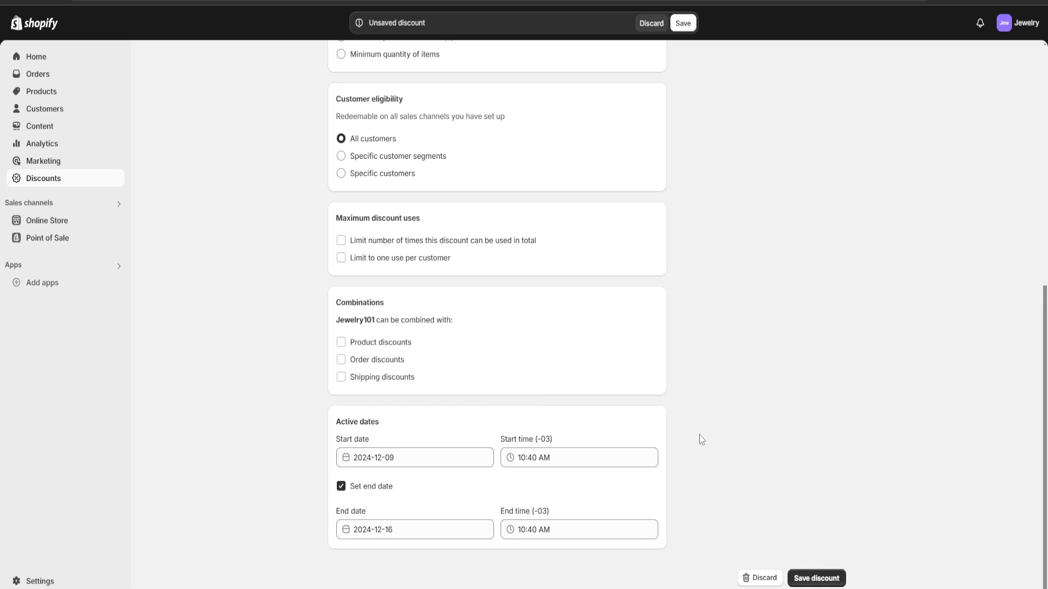
left_click(388, 458)
left_click(408, 505)
left_click(829, 580)
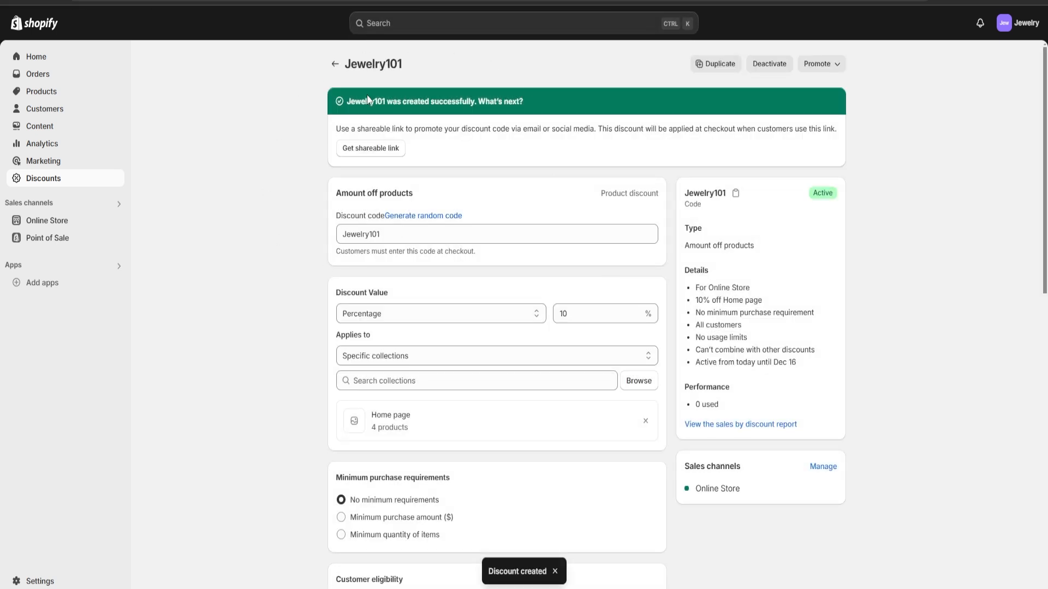
left_click(335, 65)
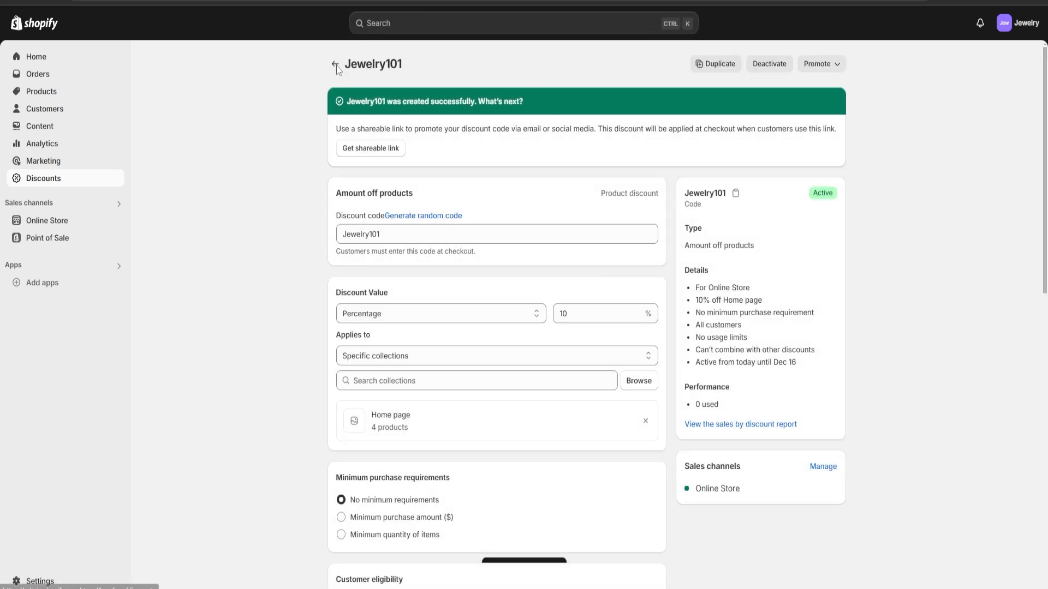